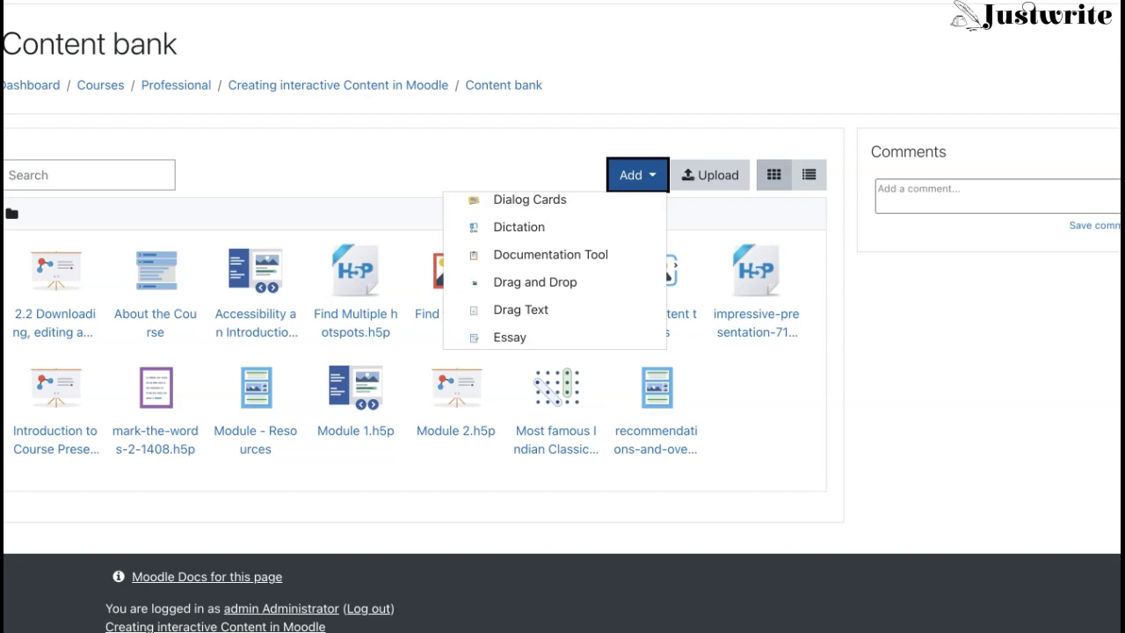
# Step: Start a new Documentation Tool item in the course's content bank
pyautogui.click(488, 144)
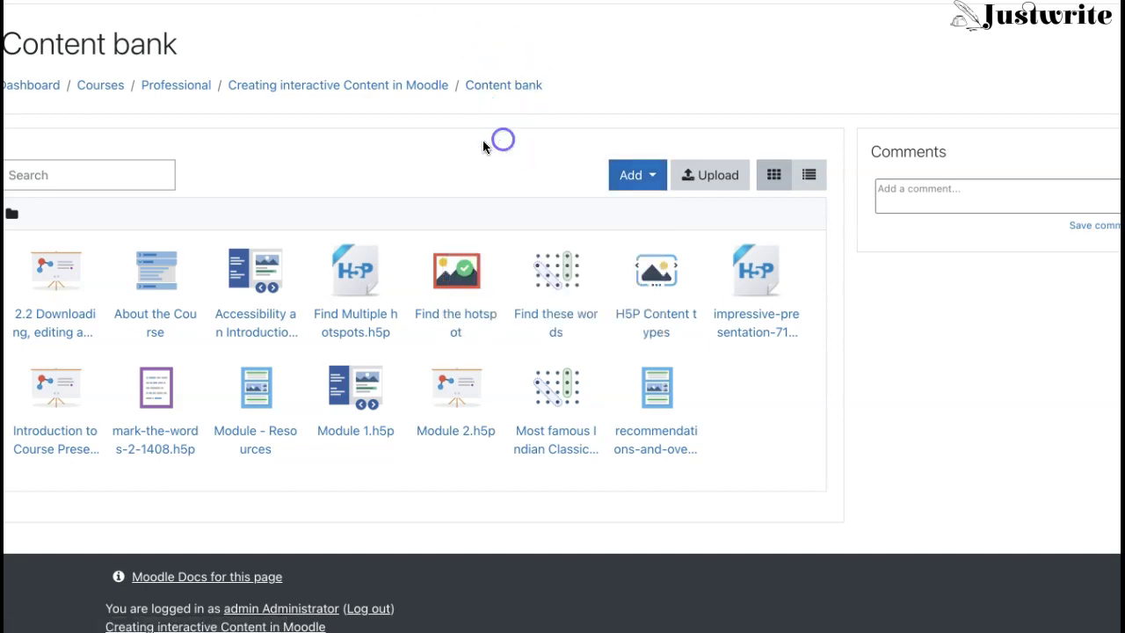
pyautogui.click(631, 181)
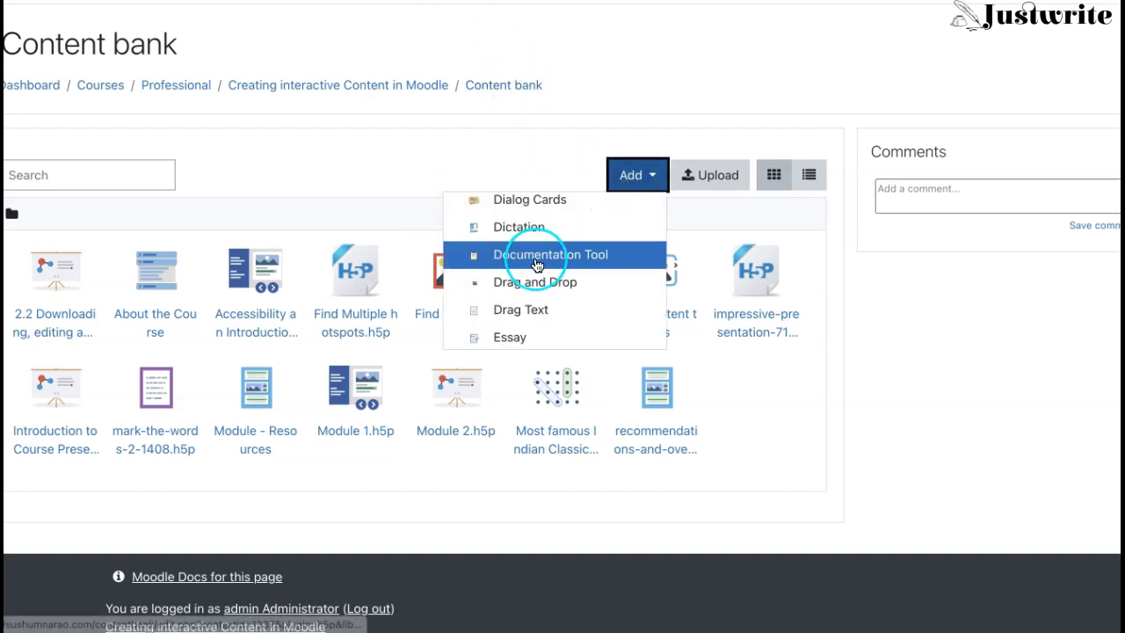
pyautogui.scroll(2, 537, 266)
pyautogui.scroll(-3, 535, 265)
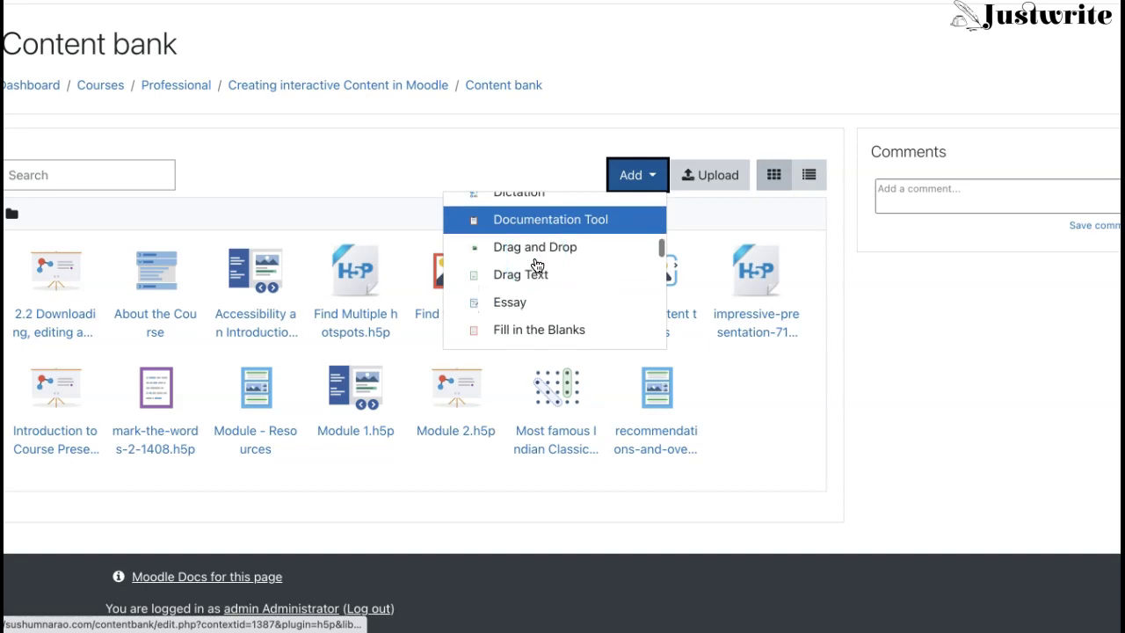
pyautogui.click(557, 221)
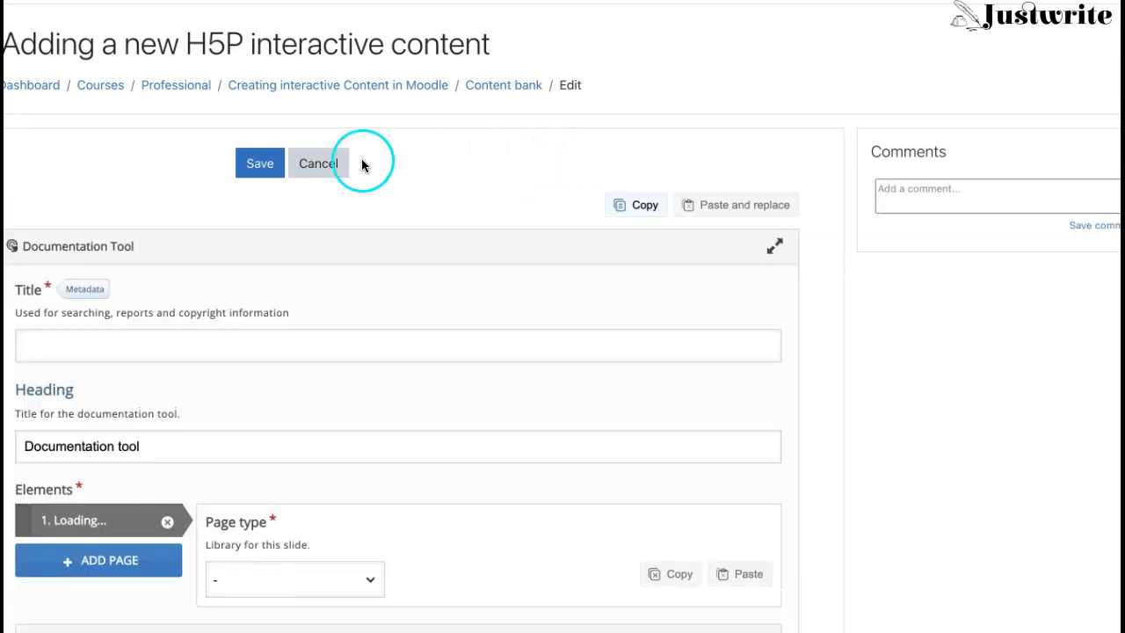
# Step: Title the documentation tool "Which H5P Content type you would like to use and why?"
pyautogui.scroll(-5, 389, 343)
pyautogui.scroll(2, 389, 343)
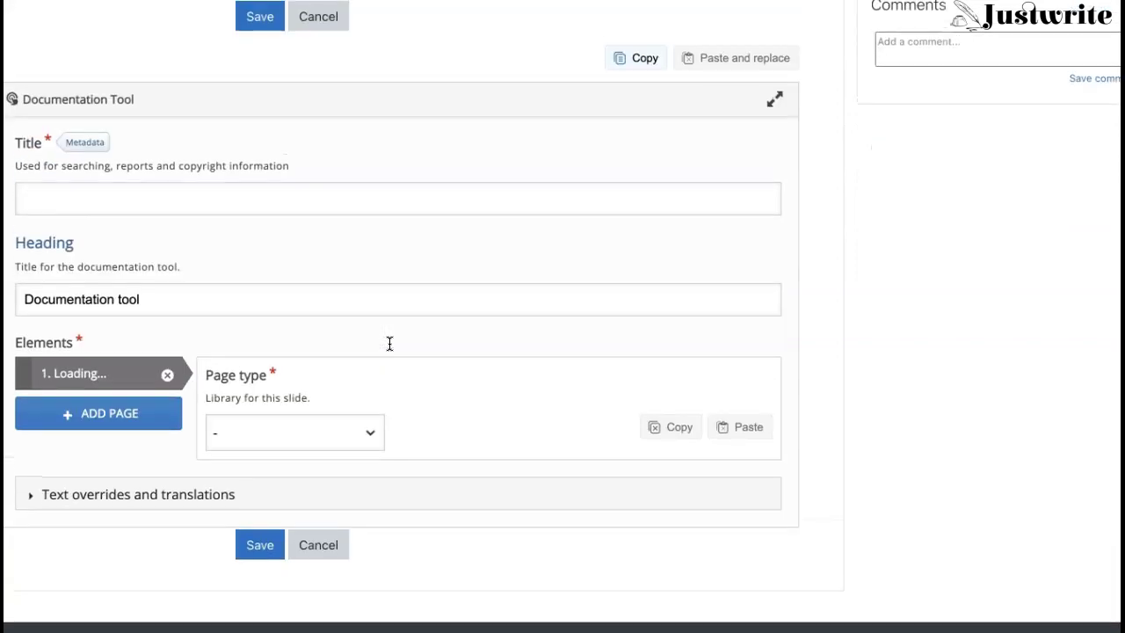
pyautogui.scroll(1, 389, 343)
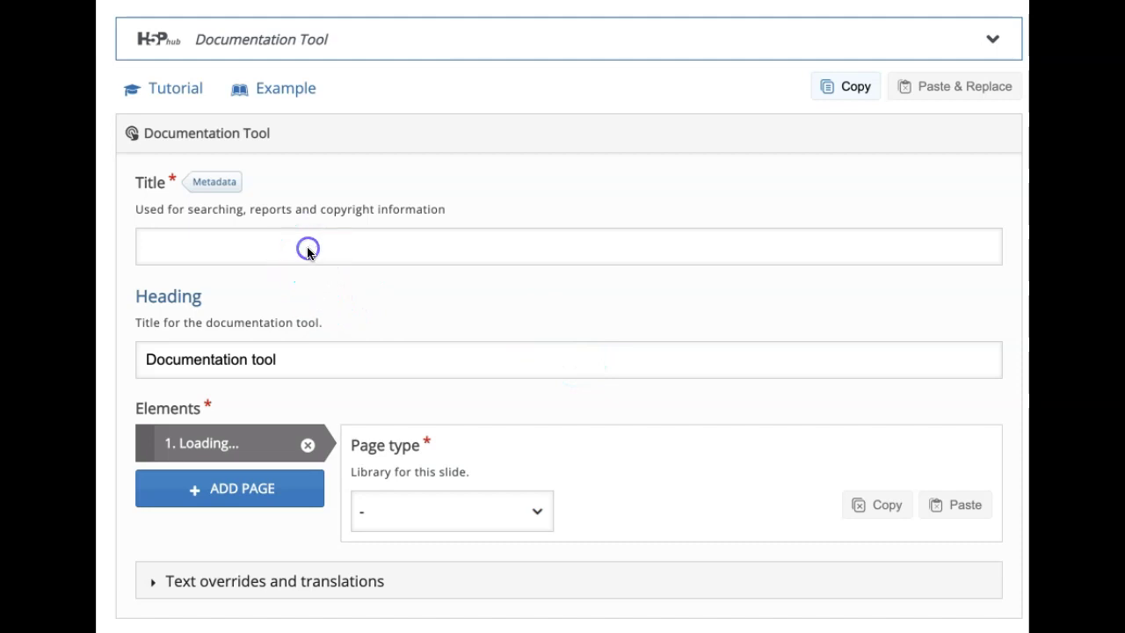
pyautogui.click(247, 252)
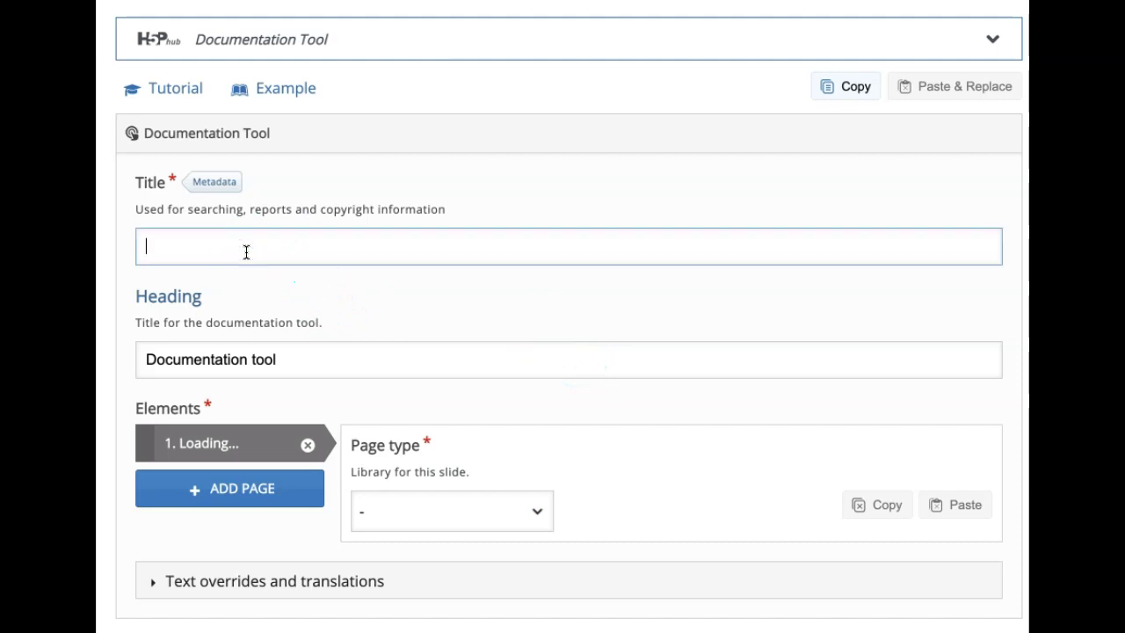
pyautogui.write('Which H5P Con')
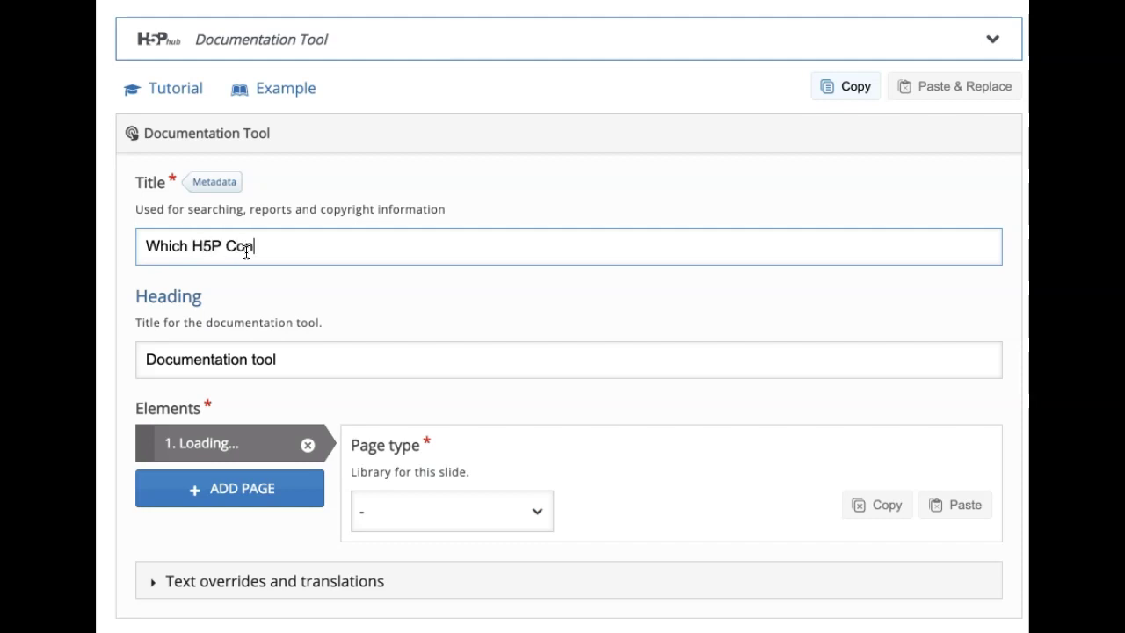
pyautogui.write('tent type you would ')
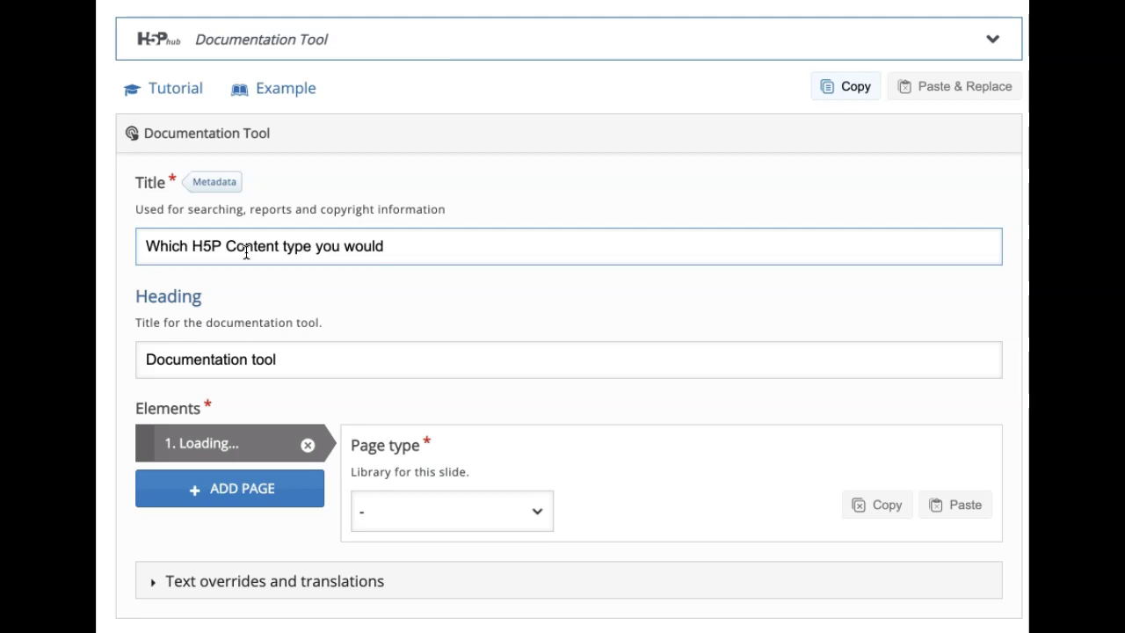
pyautogui.write('like')
pyautogui.write('to use and why?')
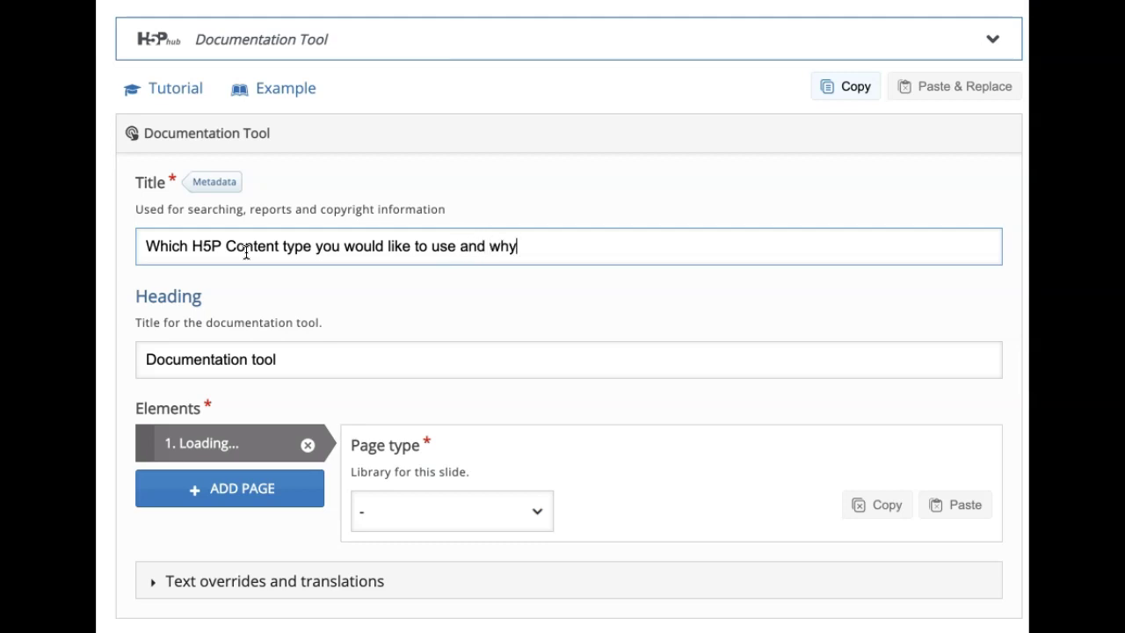
# Step: Replace the documentation tool's default heading with "H5P Content type that I would like to use"
pyautogui.tripleClick(364, 349)
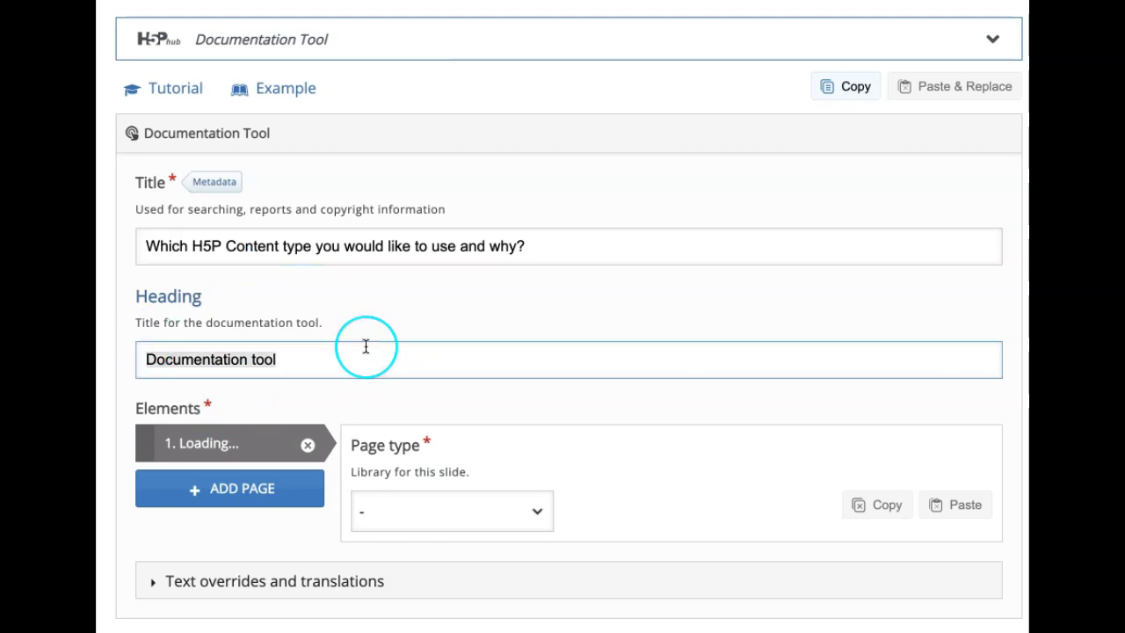
pyautogui.write('H5P ')
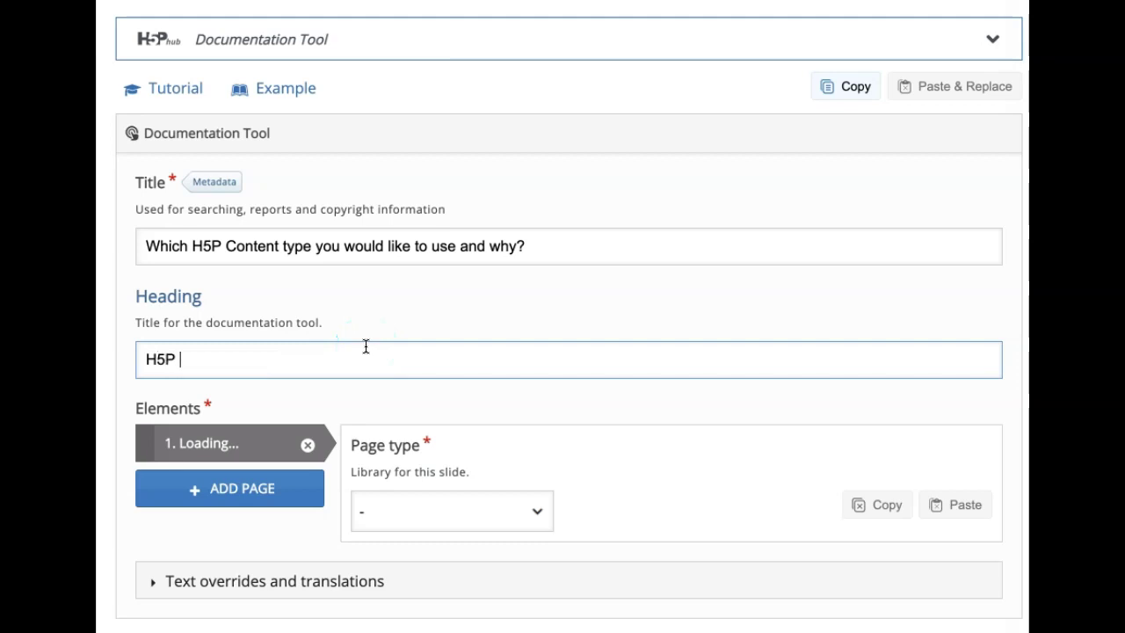
pyautogui.write('Content type that I would like to use')
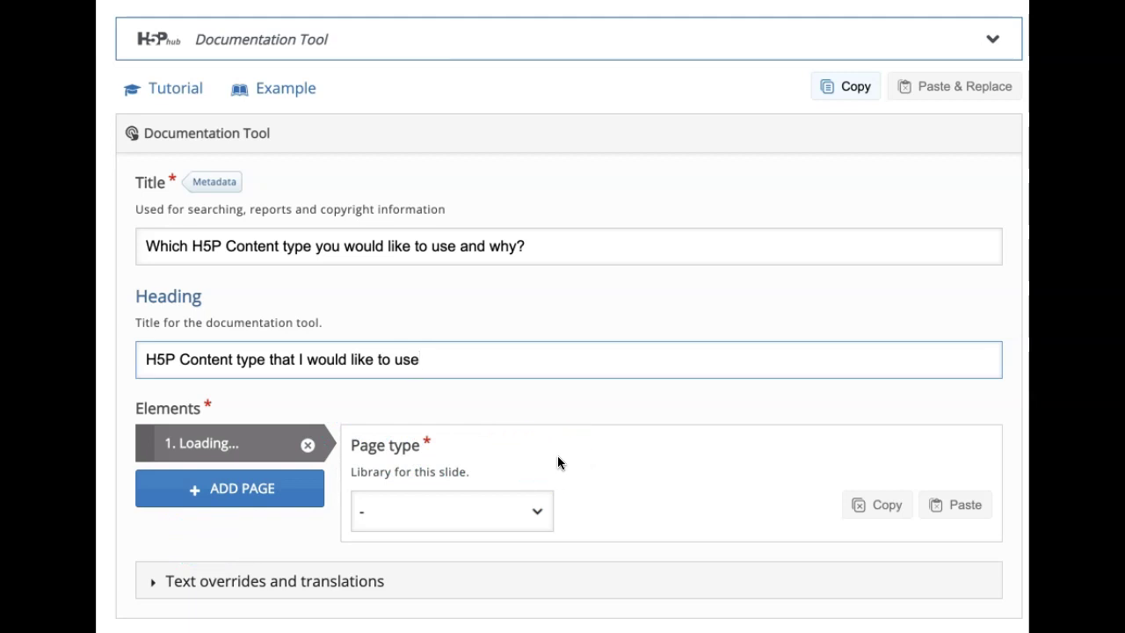
# Step: Set the page type of the first page element to Standard page
pyautogui.click(538, 514)
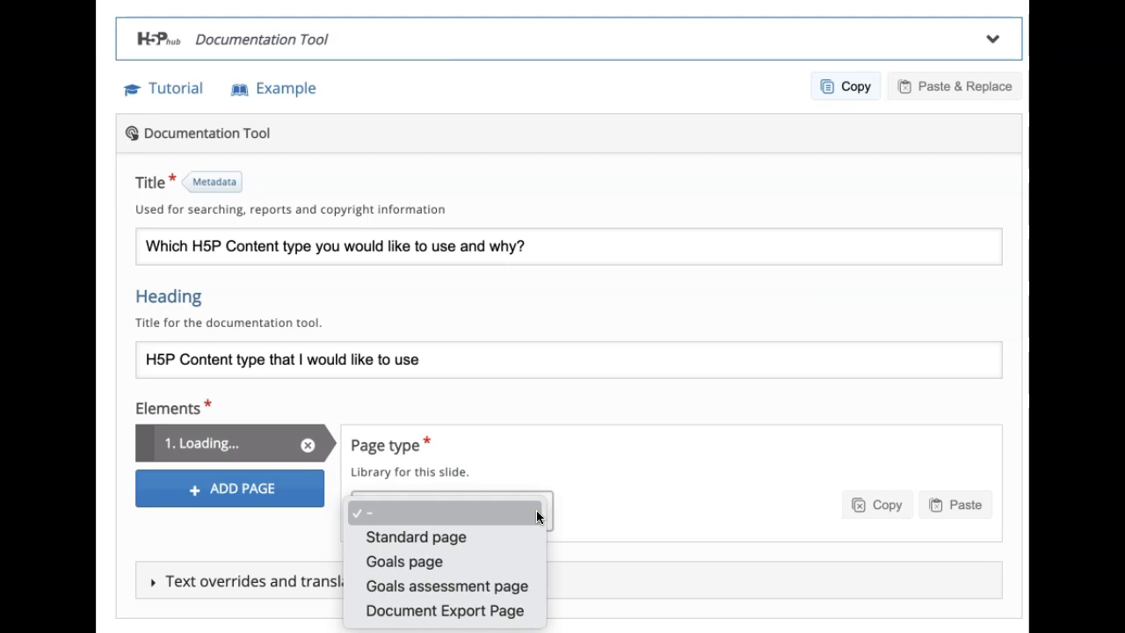
pyautogui.moveTo(537, 516); pyautogui.dragTo(511, 618)
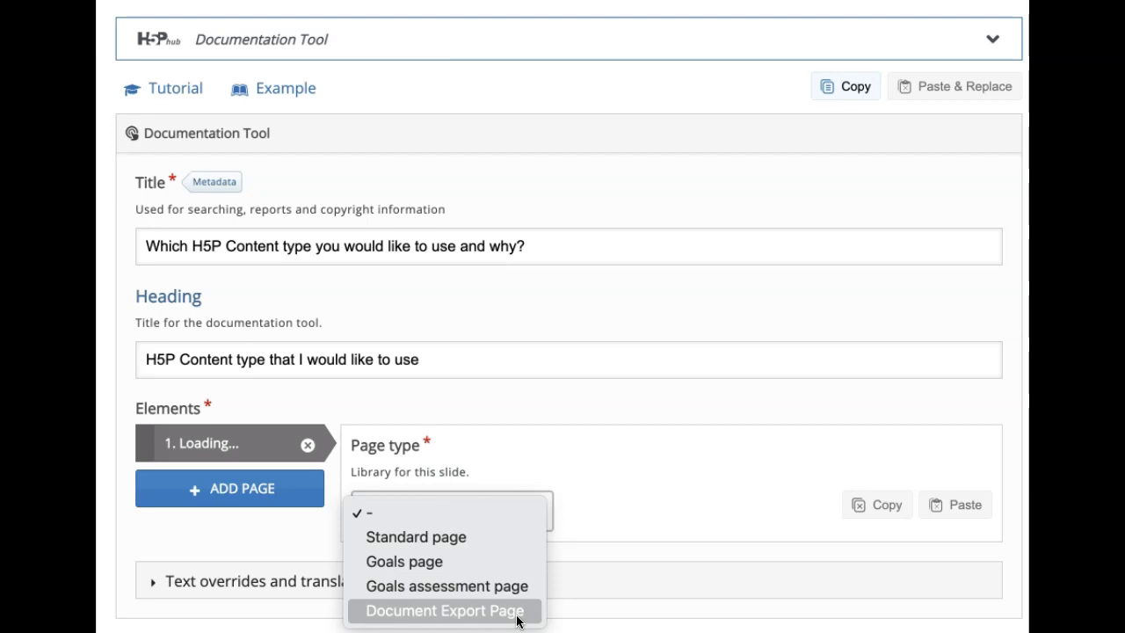
pyautogui.moveTo(517, 621); pyautogui.dragTo(429, 545)
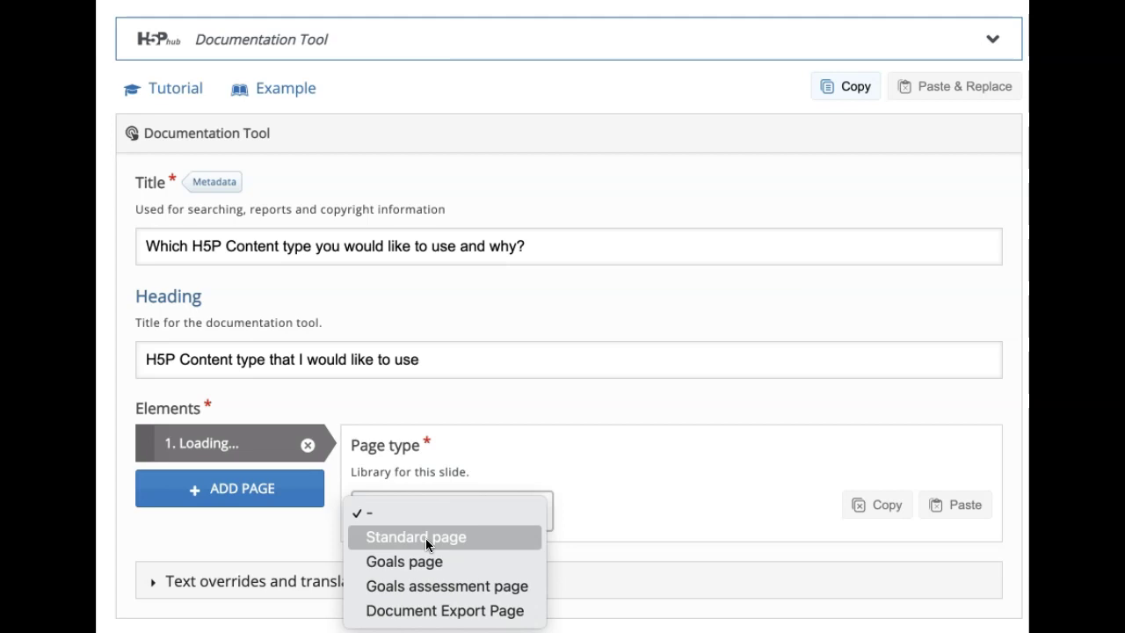
pyautogui.moveTo(427, 545); pyautogui.dragTo(426, 537)
# Step: Change the title of the first standard page to "Introduction"
pyautogui.scroll(-1, 427, 545)
pyautogui.scroll(-5, 426, 543)
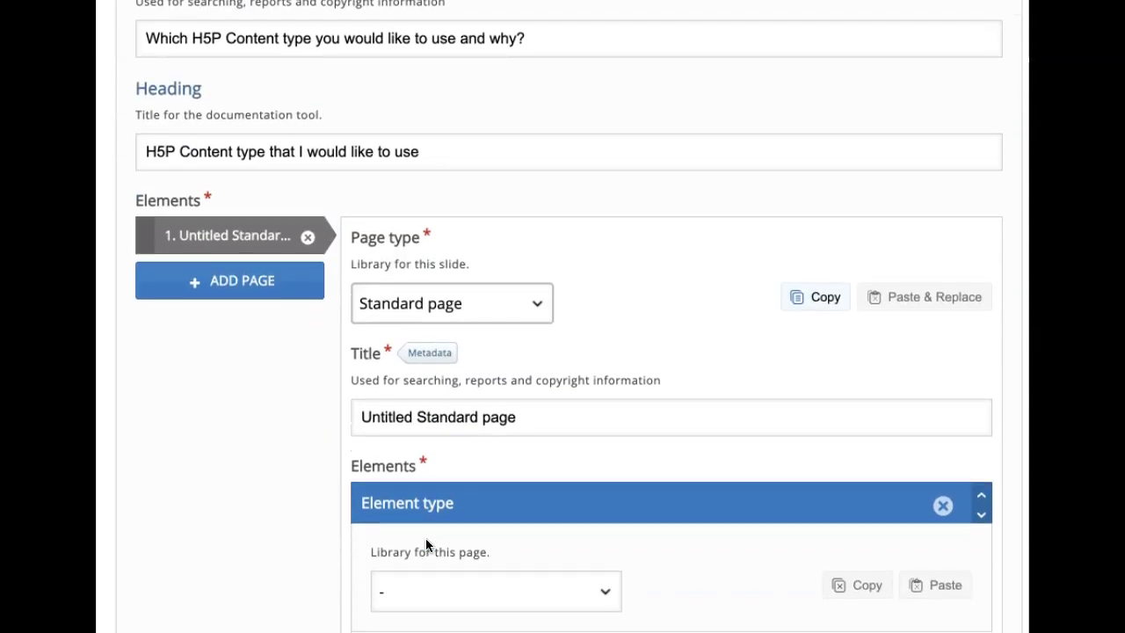
pyautogui.scroll(-1, 425, 537)
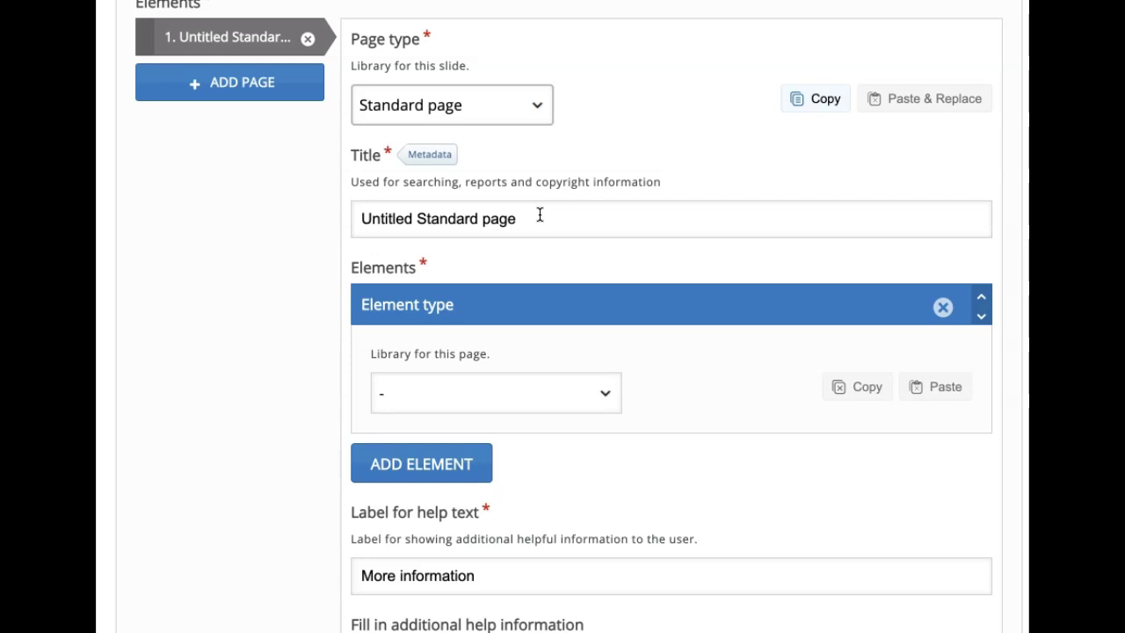
pyautogui.moveTo(539, 214); pyautogui.dragTo(353, 214)
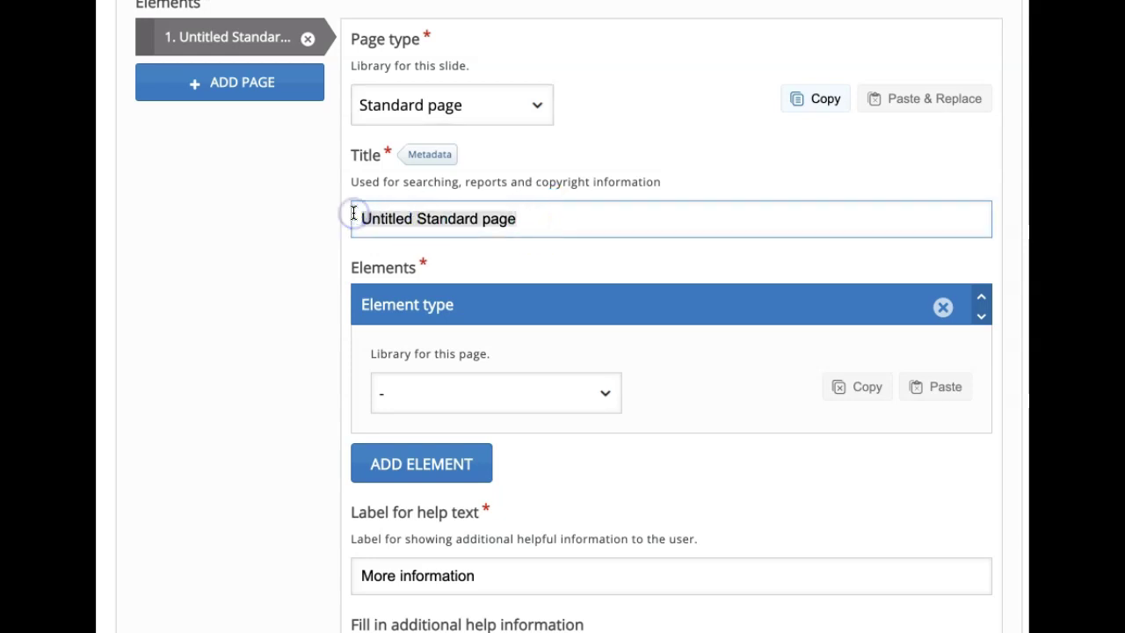
pyautogui.write('Introduction')
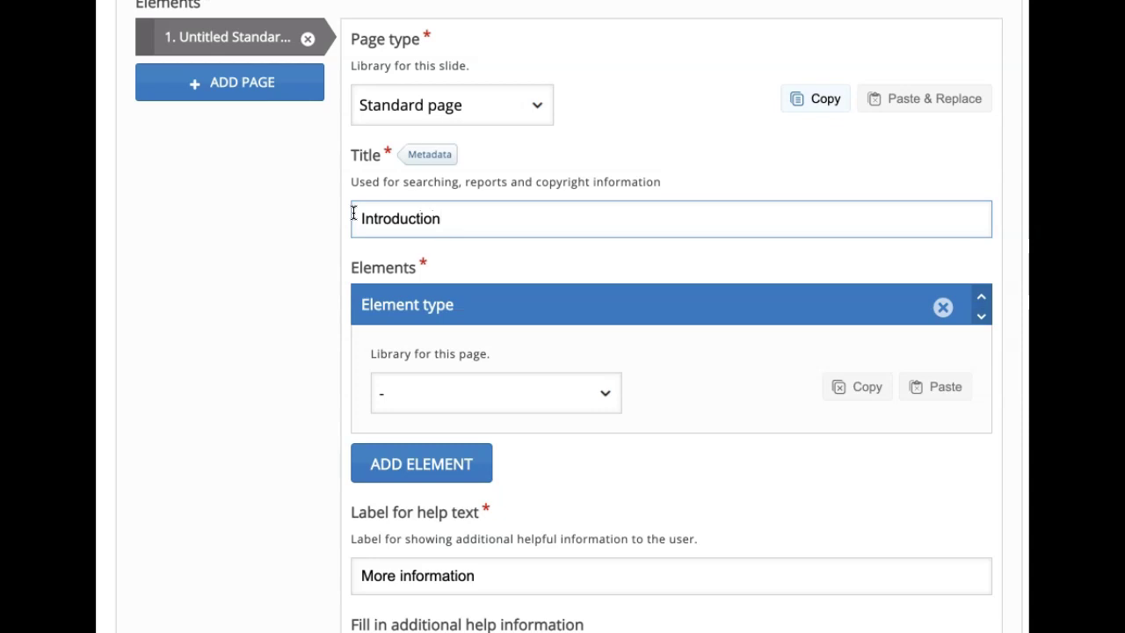
pyautogui.scroll(-1, 571, 300)
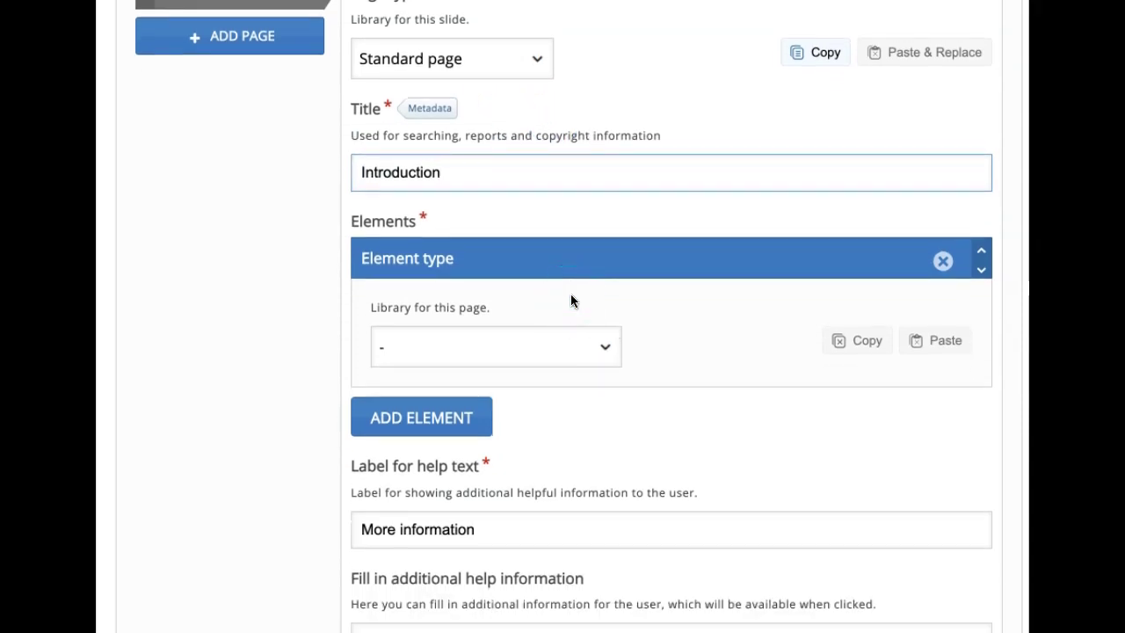
pyautogui.scroll(3, 570, 300)
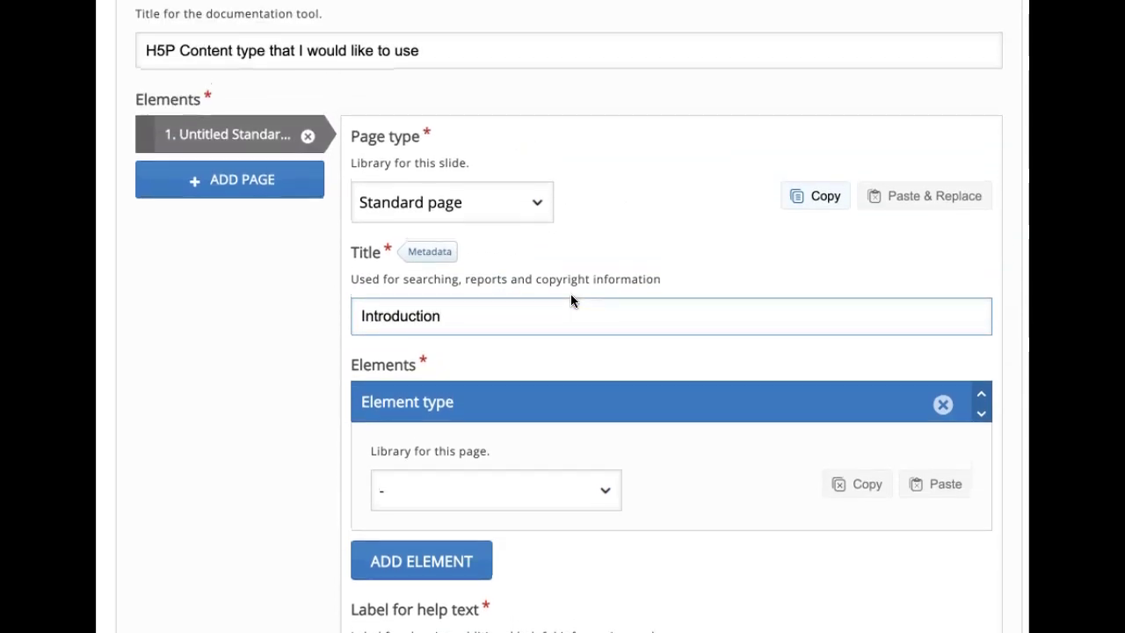
pyautogui.scroll(1, 540, 234)
pyautogui.click(542, 253)
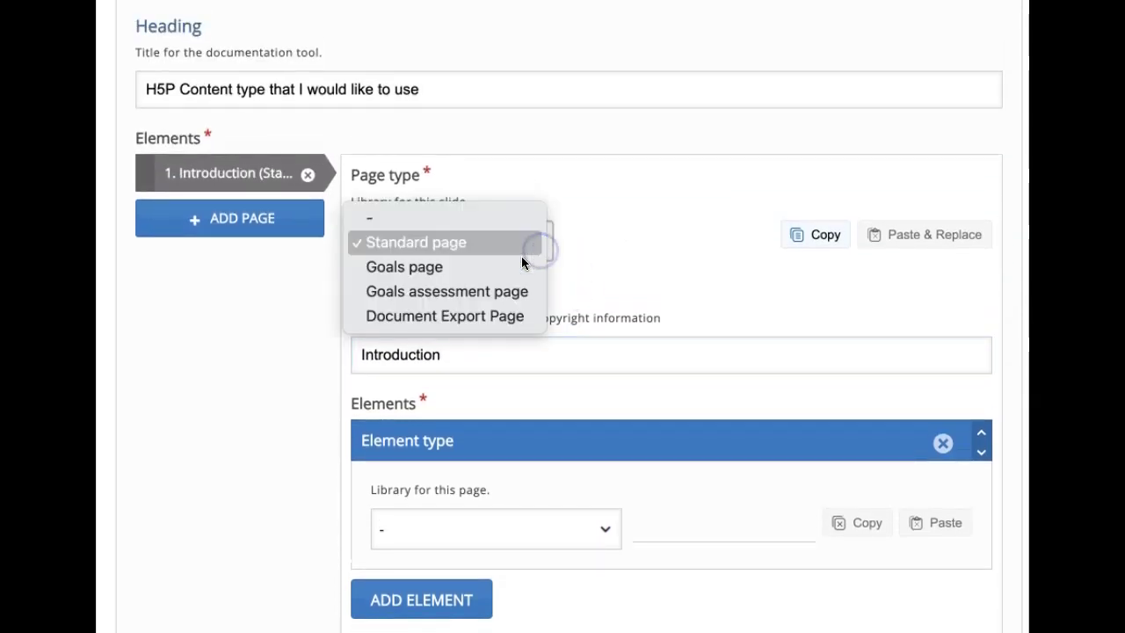
pyautogui.click(635, 268)
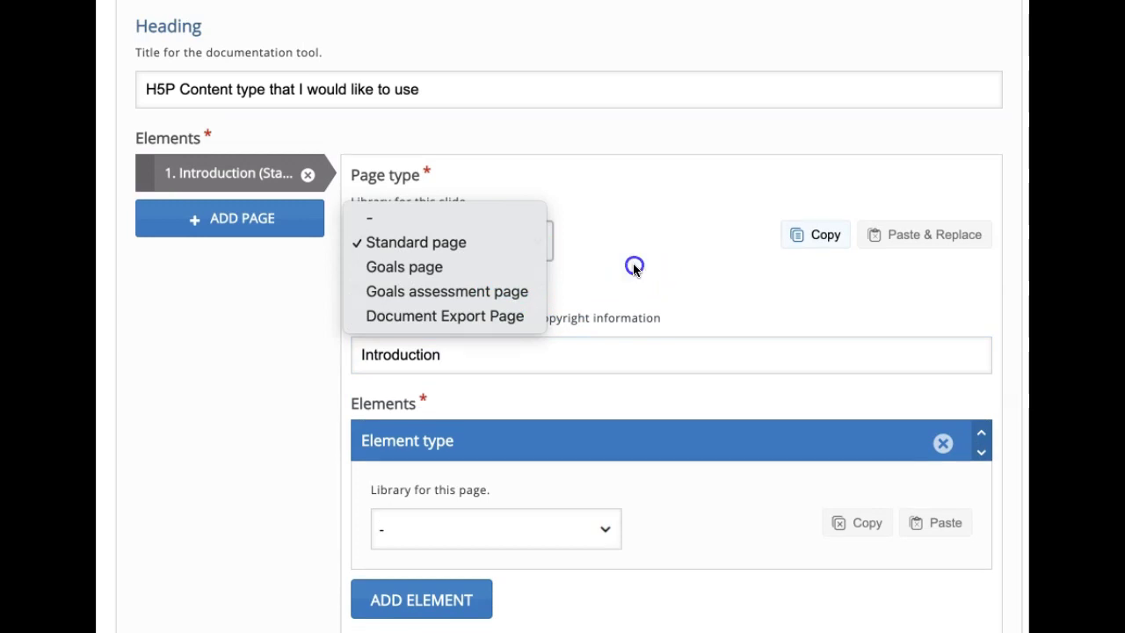
pyautogui.click(644, 473)
# Step: Set the element type of the Introduction page's first element to Text
pyautogui.scroll(-3, 653, 491)
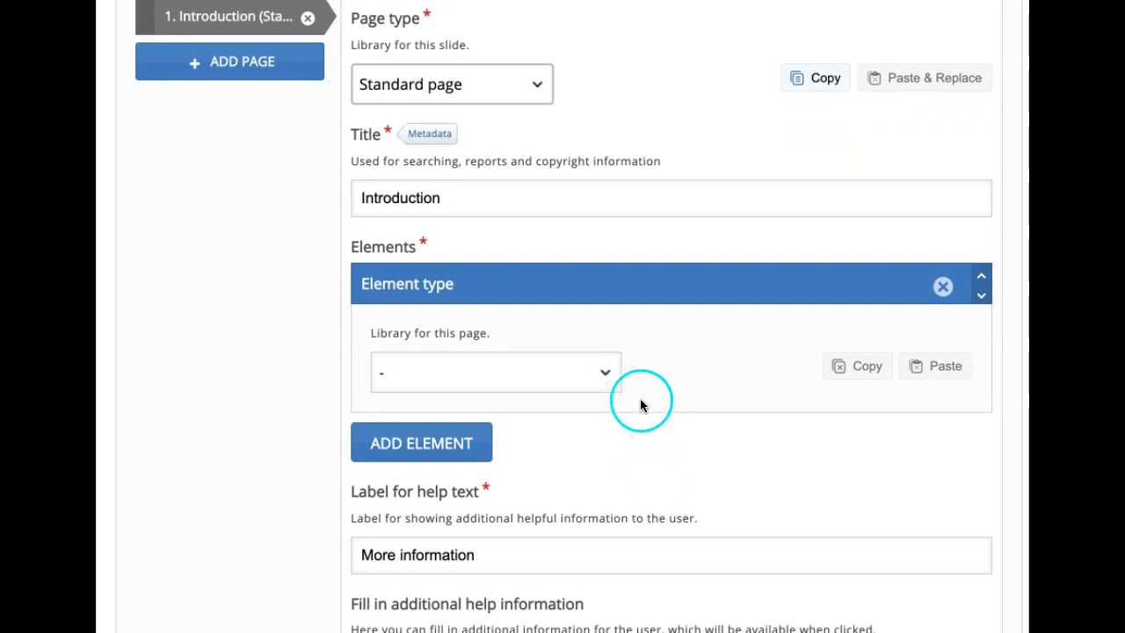
pyautogui.click(604, 374)
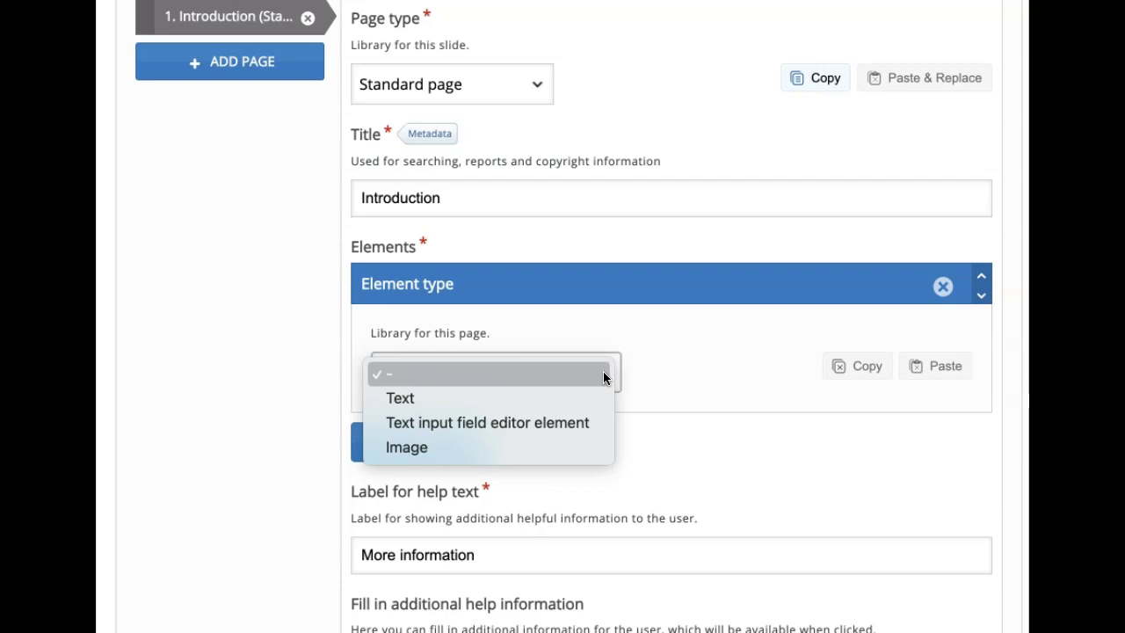
pyautogui.moveTo(475, 425); pyautogui.dragTo(581, 429)
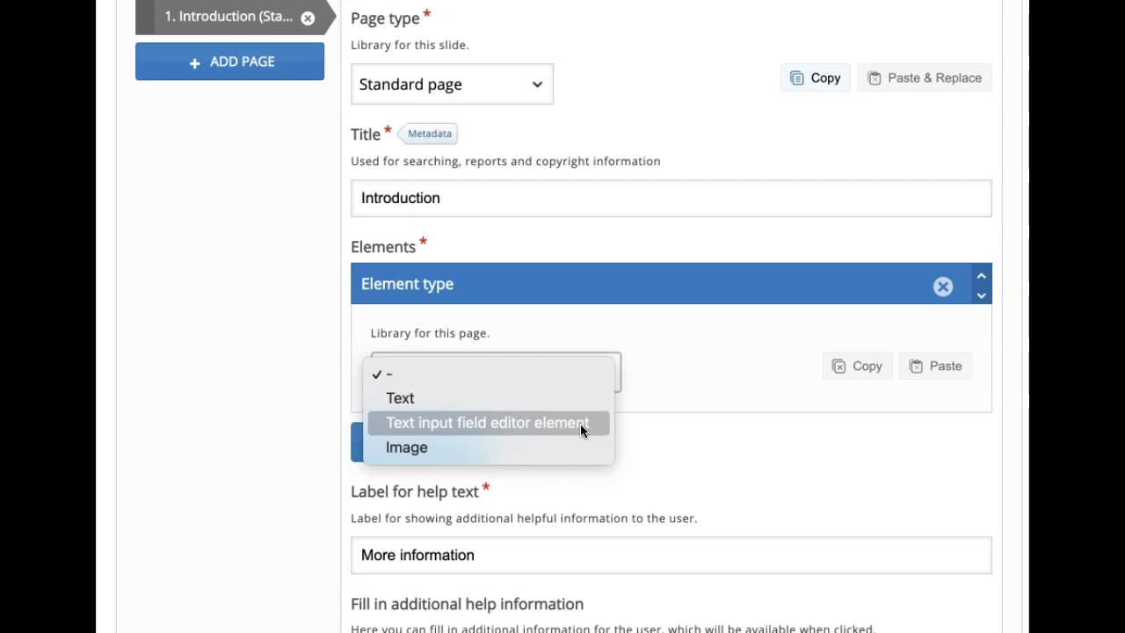
pyautogui.click(492, 450)
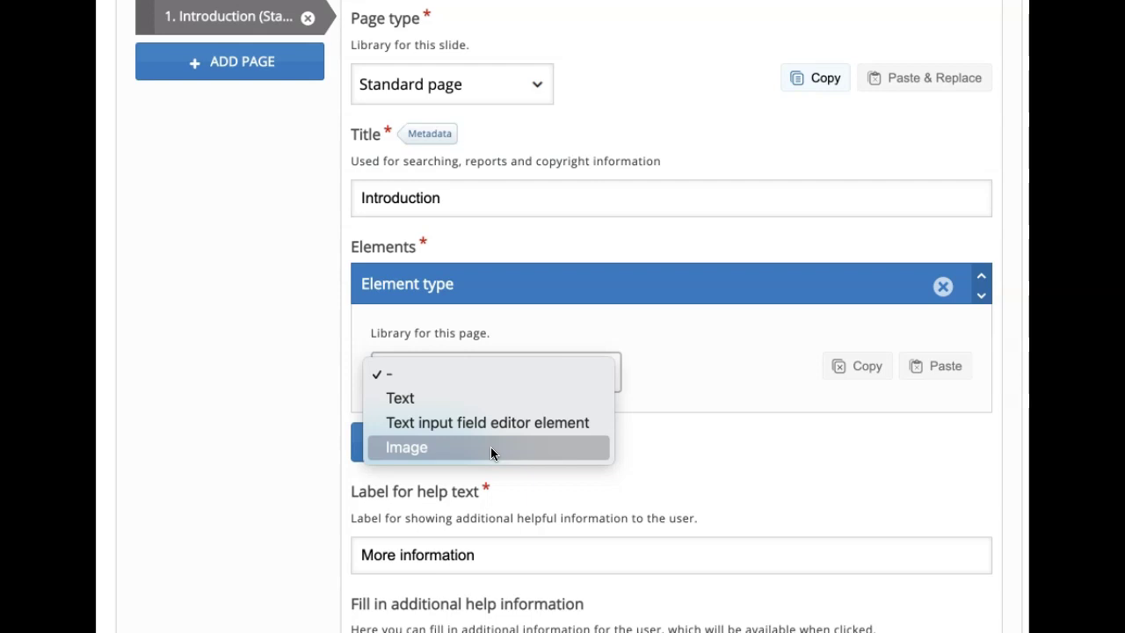
pyautogui.click(463, 450)
pyautogui.click(435, 401)
# Step: Change the title of the Introduction page's text element to "Intro text"
pyautogui.scroll(-2, 435, 401)
pyautogui.click(422, 419)
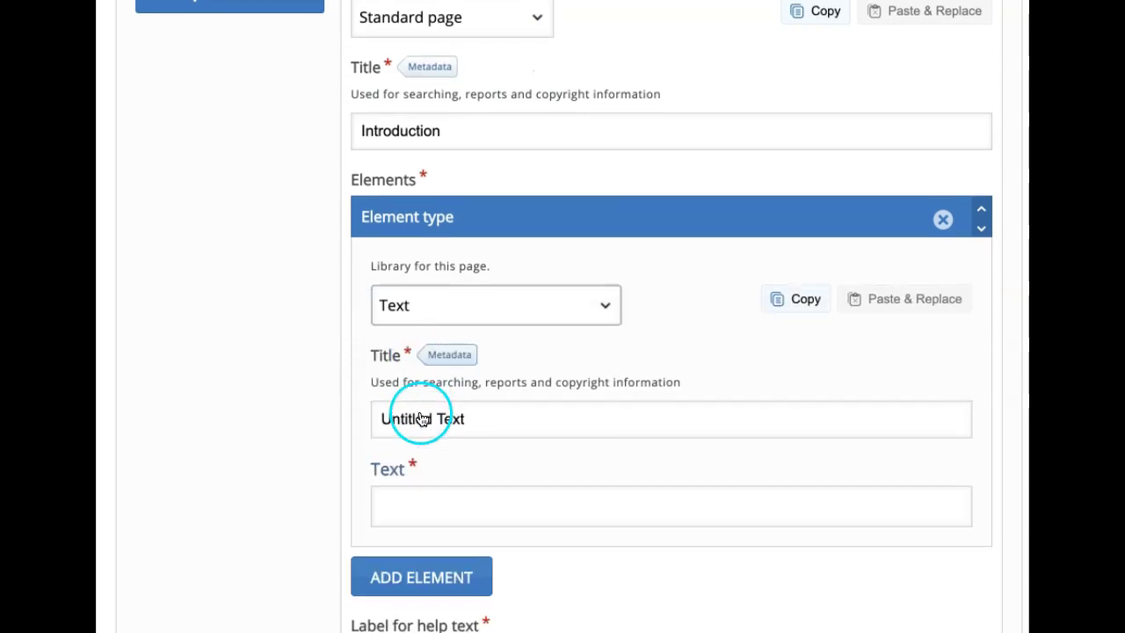
pyautogui.moveTo(495, 417); pyautogui.dragTo(266, 388)
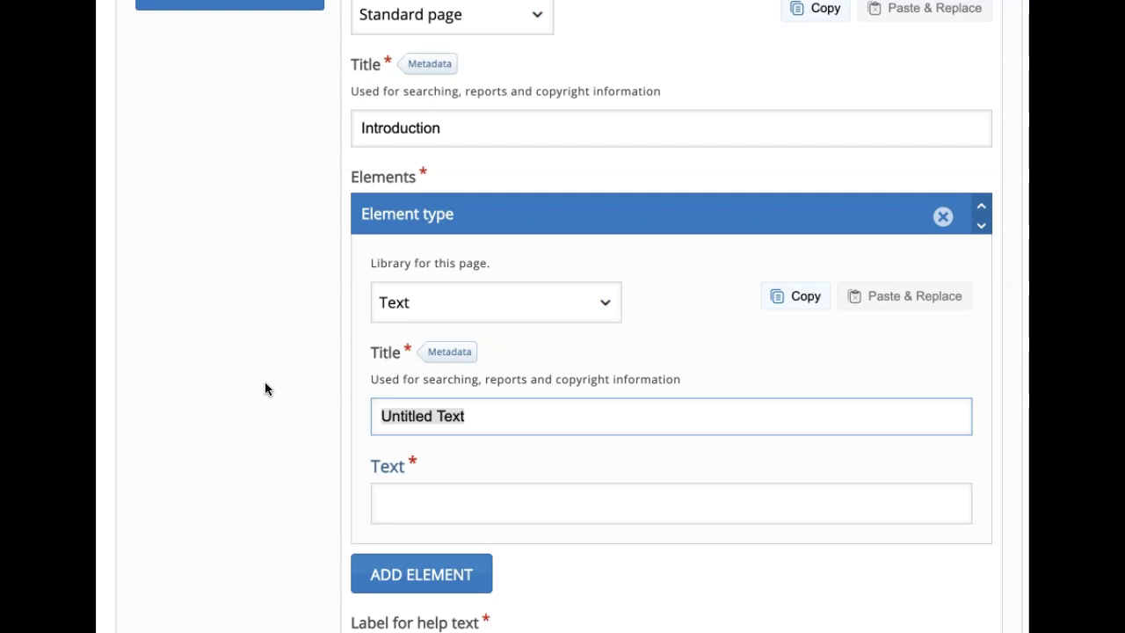
pyautogui.write('Intr')
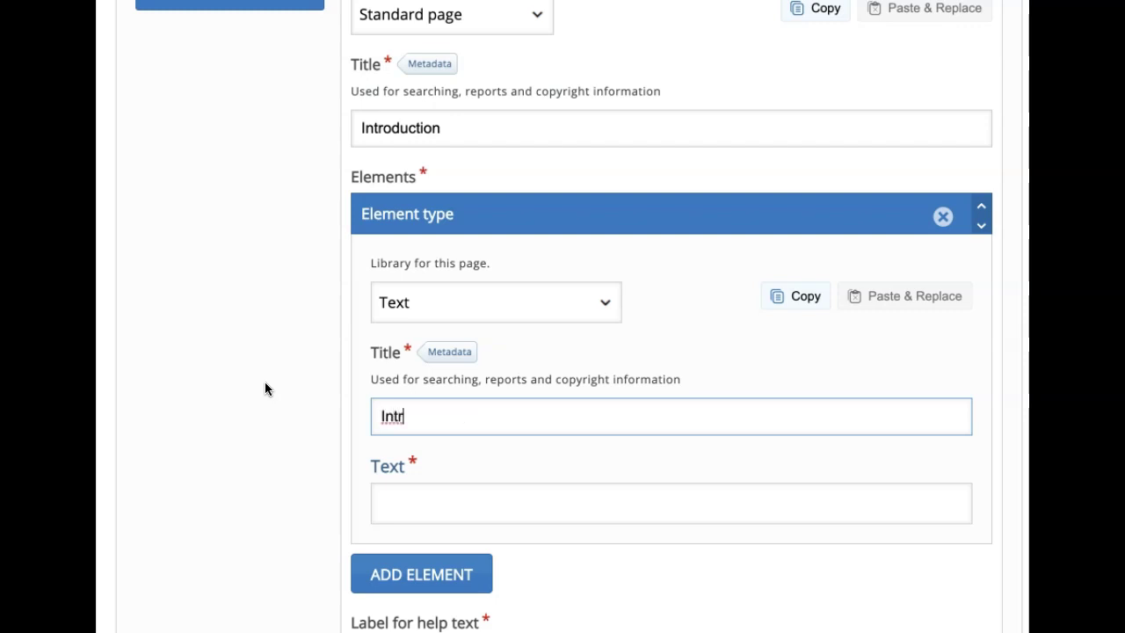
pyautogui.write('o,')
pyautogui.press('BackSpace')
pyautogui.write('text')
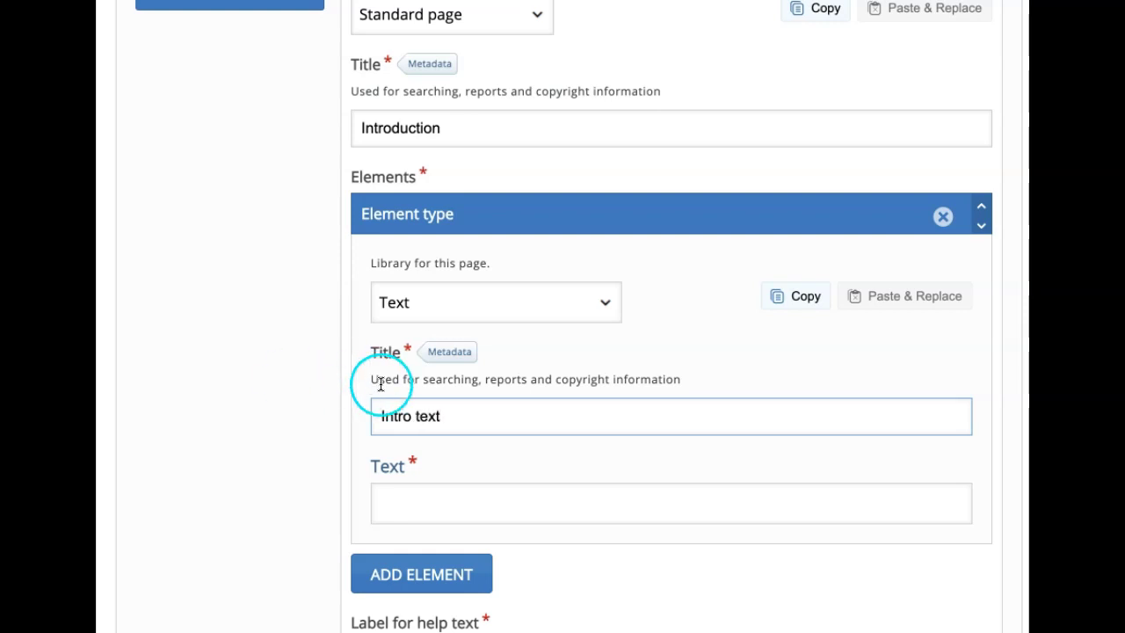
# Step: Fill the Intro text body with "You are introduced to various H5P content types." plus instructions to list the content types learners plan to use and why
pyautogui.scroll(-3, 583, 486)
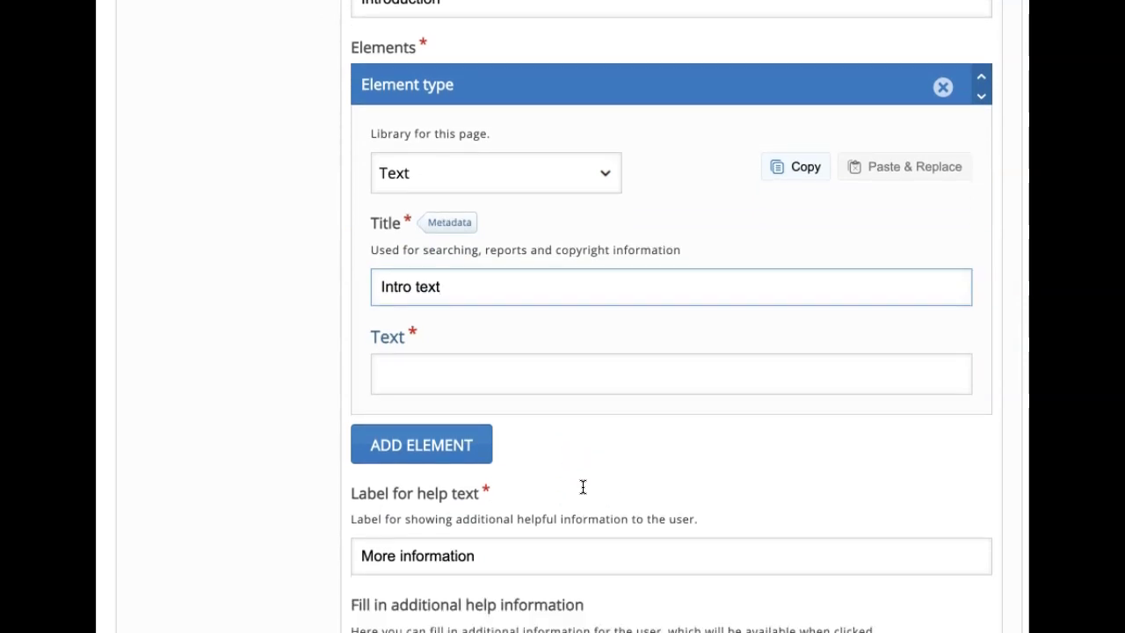
pyautogui.click(529, 383)
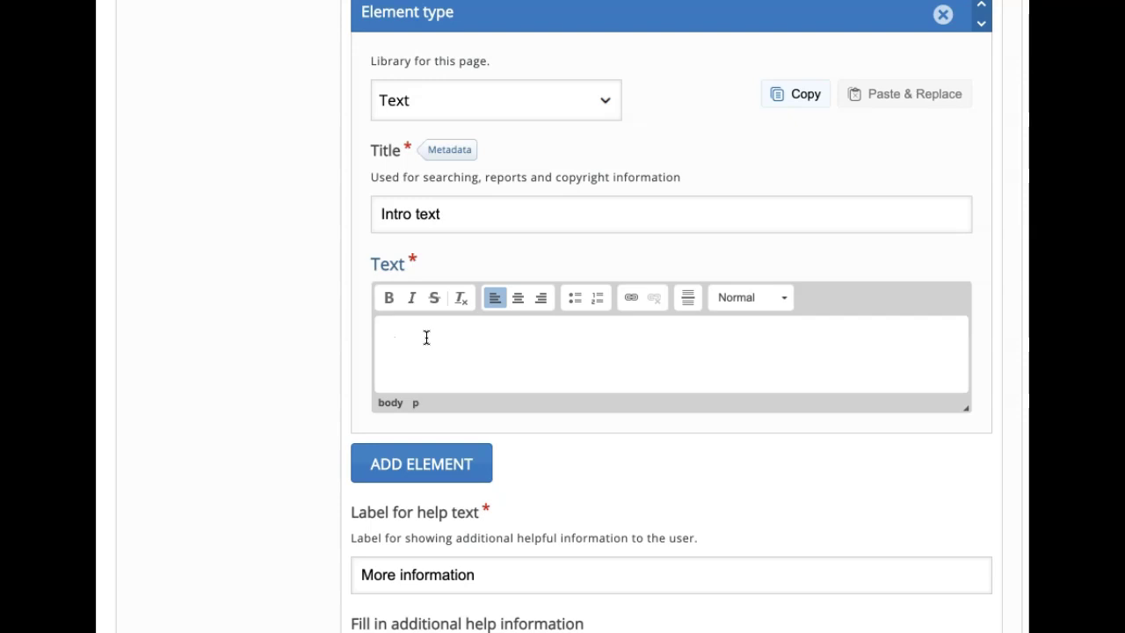
pyautogui.write('You are')
pyautogui.click(300, 277)
pyautogui.click(562, 539)
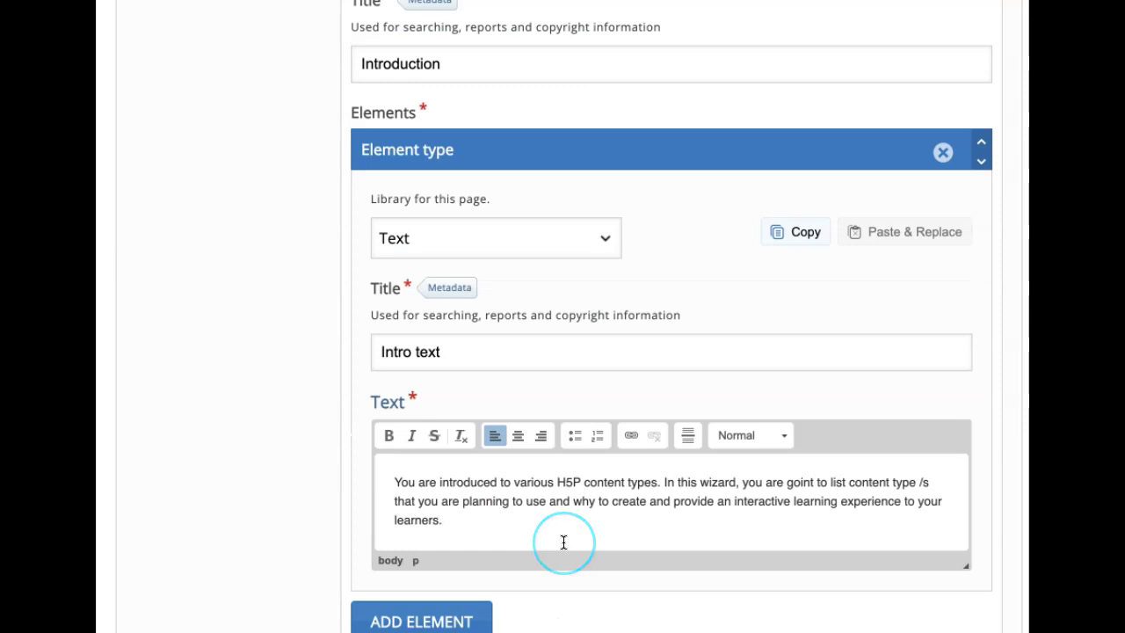
# Step: Add a second element to the Introduction page and set its type to Text input field editor element
pyautogui.scroll(-2, 563, 543)
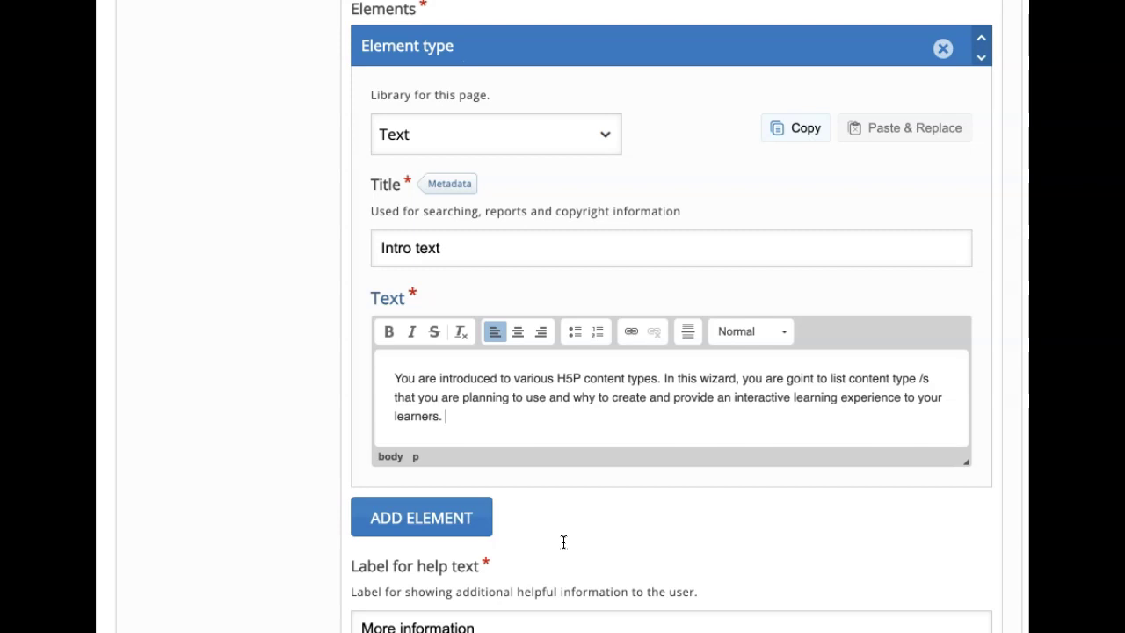
pyautogui.scroll(-3, 563, 542)
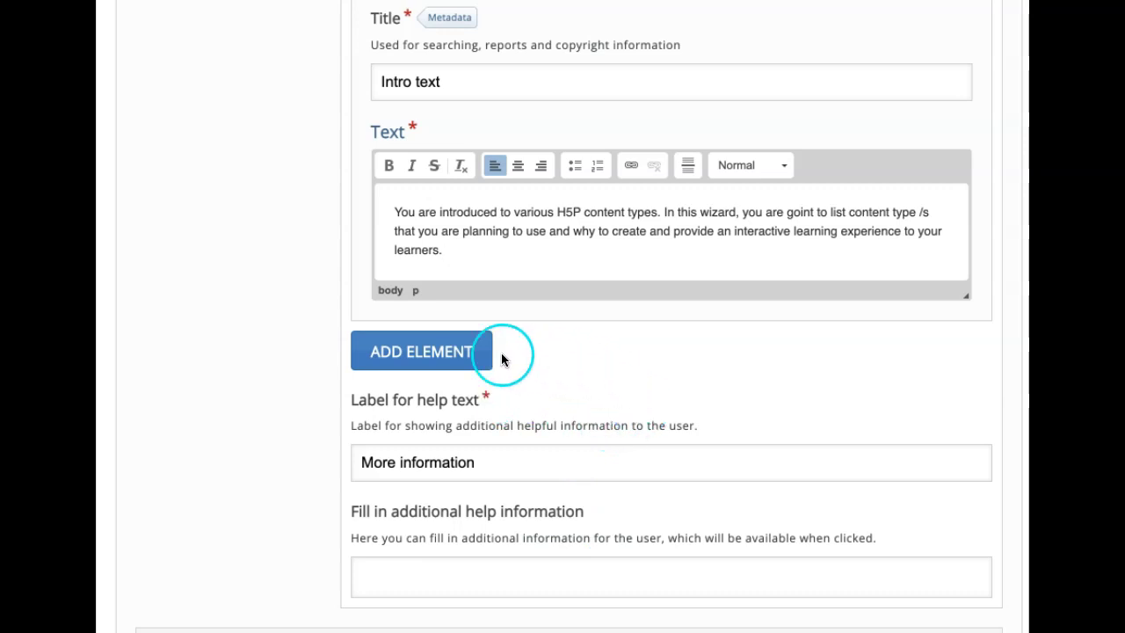
pyautogui.click(461, 361)
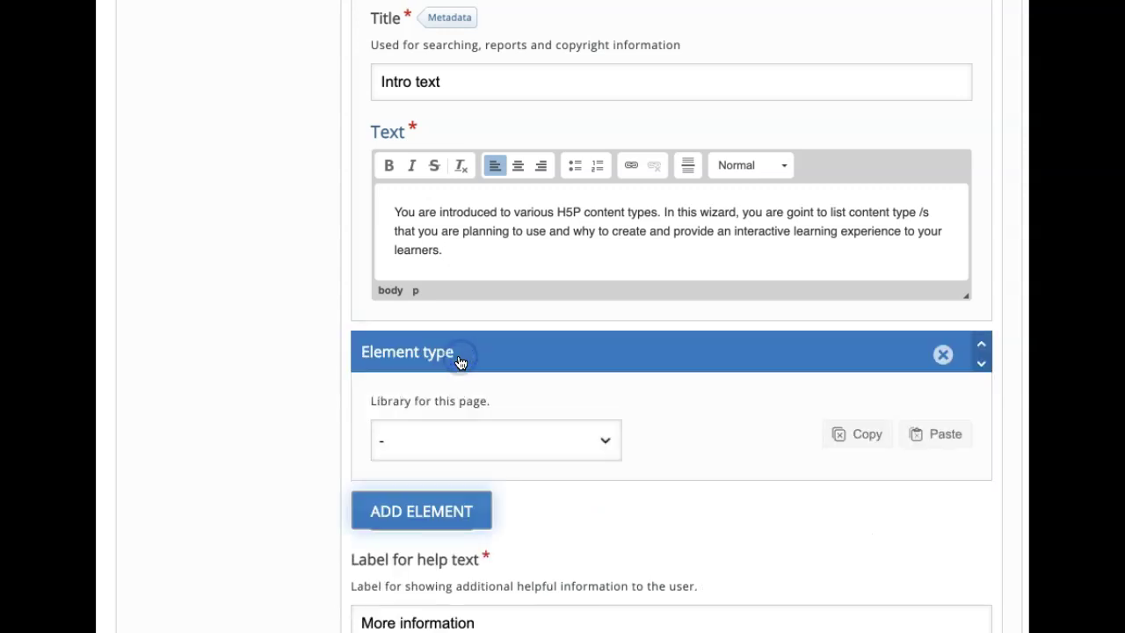
pyautogui.click(603, 435)
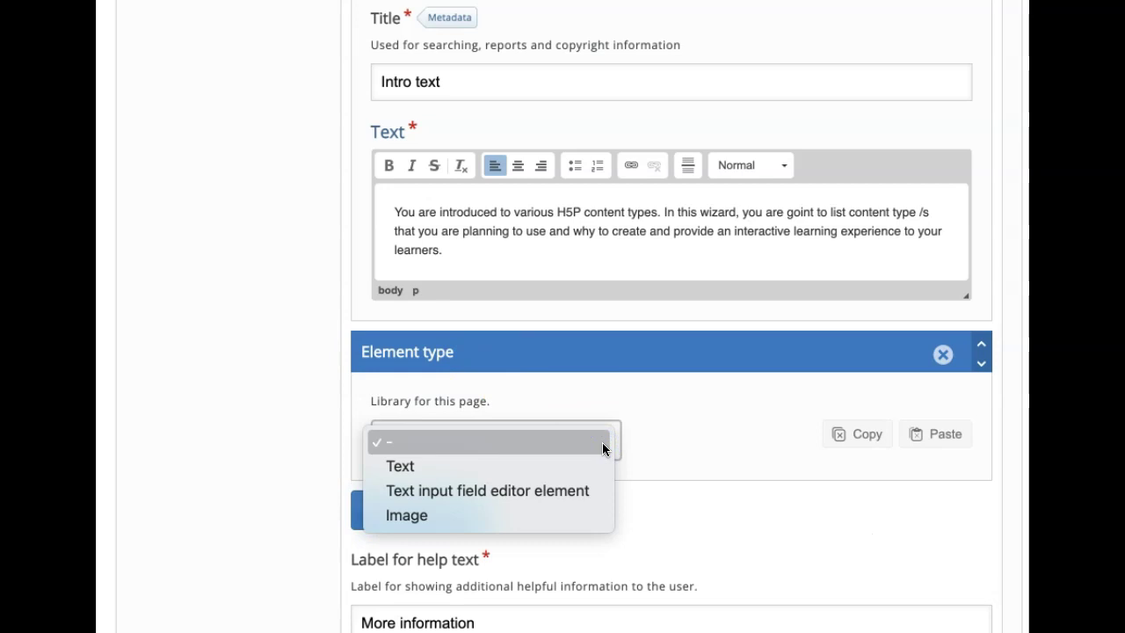
pyautogui.click(561, 490)
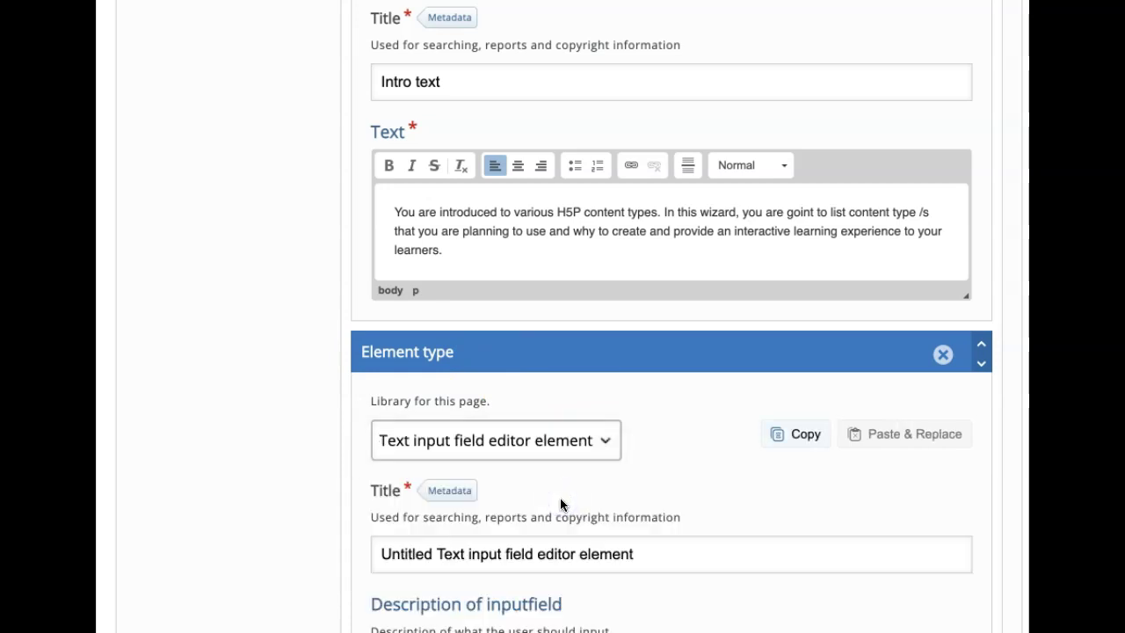
# Step: Shorten the new input element's title to "Text input field editor element" by removing "Untitled"
pyautogui.scroll(-3, 560, 497)
pyautogui.scroll(-5, 560, 497)
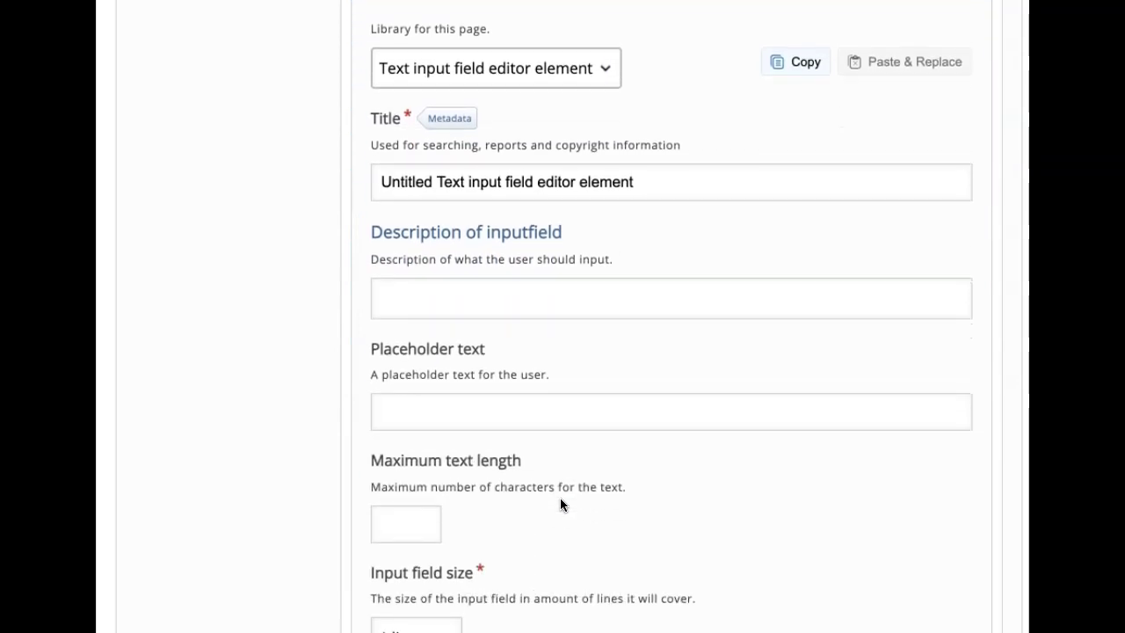
pyautogui.moveTo(434, 145); pyautogui.dragTo(281, 142)
pyautogui.press('BackSpace')
pyautogui.click(387, 164)
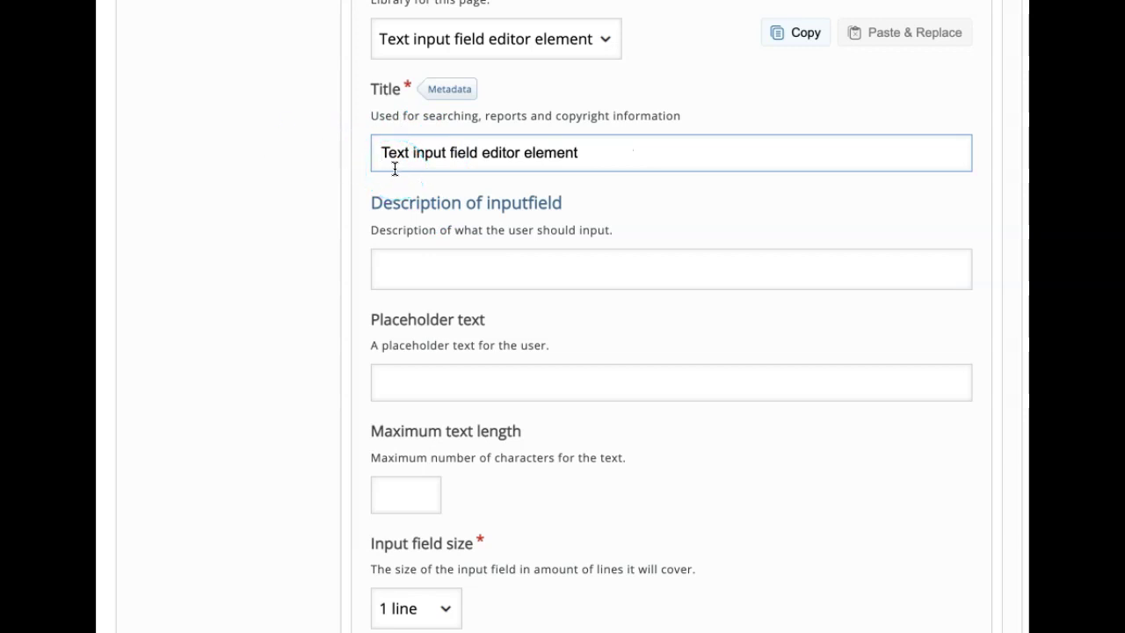
# Step: Enter "Your namr" as the input field's description and "Your Name" as its placeholder text
pyautogui.click(425, 264)
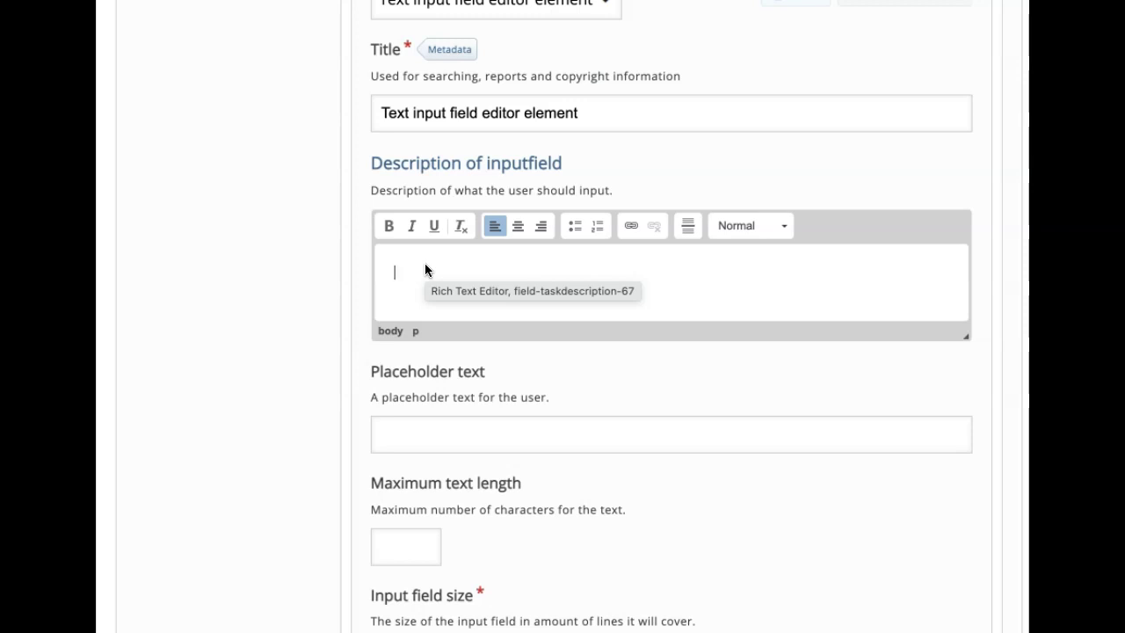
pyautogui.click(406, 277)
pyautogui.write('Your name')
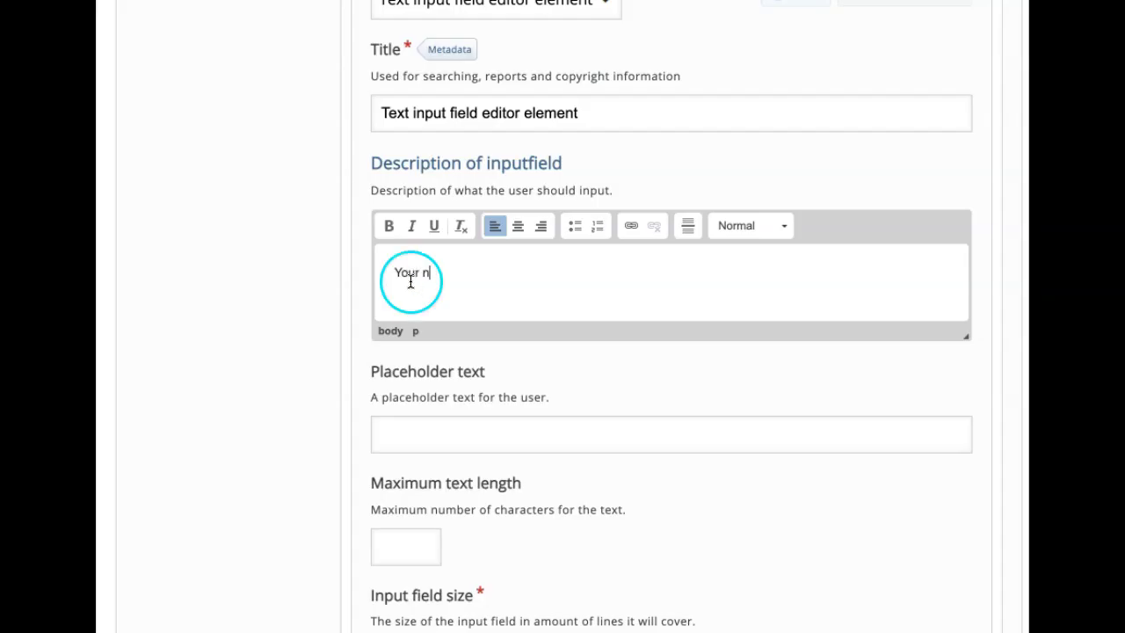
pyautogui.click(440, 438)
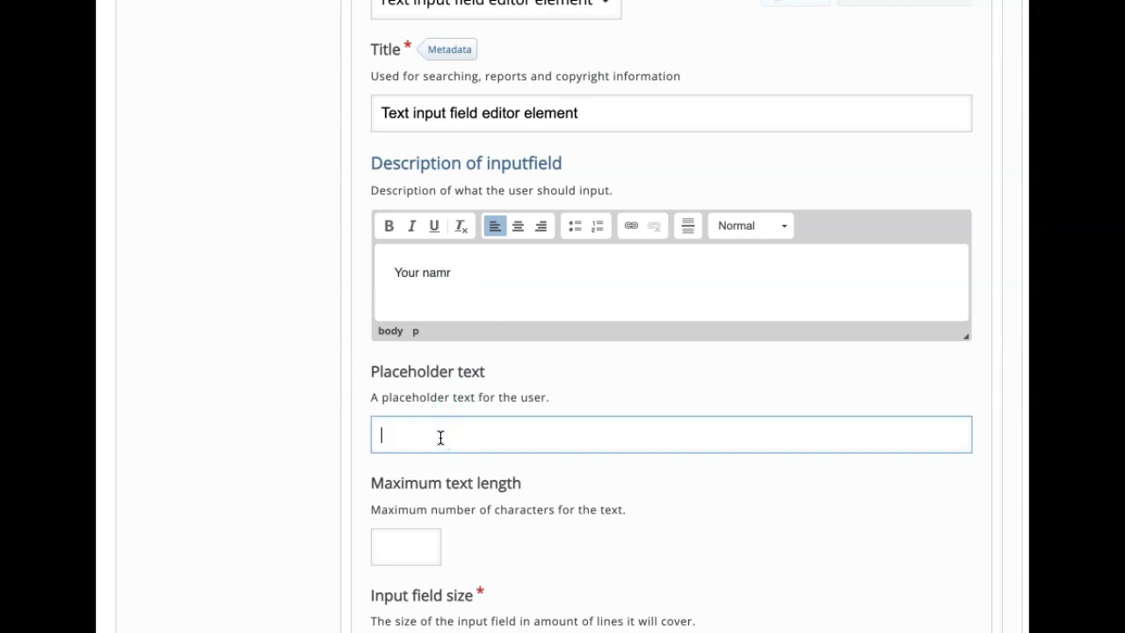
pyautogui.scroll(-1, 441, 438)
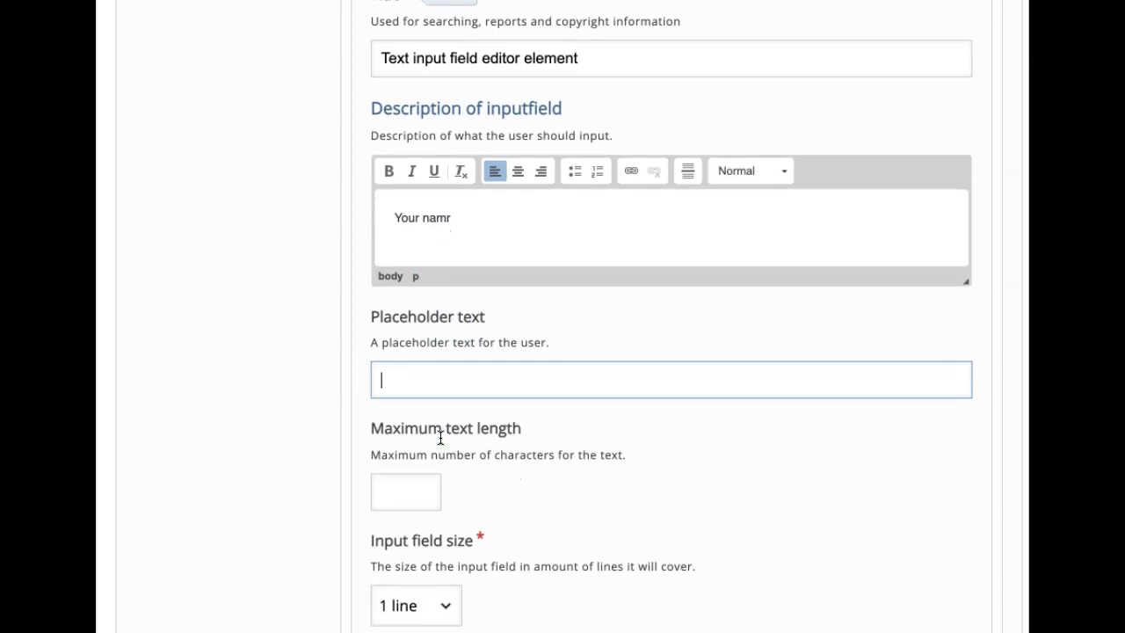
pyautogui.scroll(-1, 440, 437)
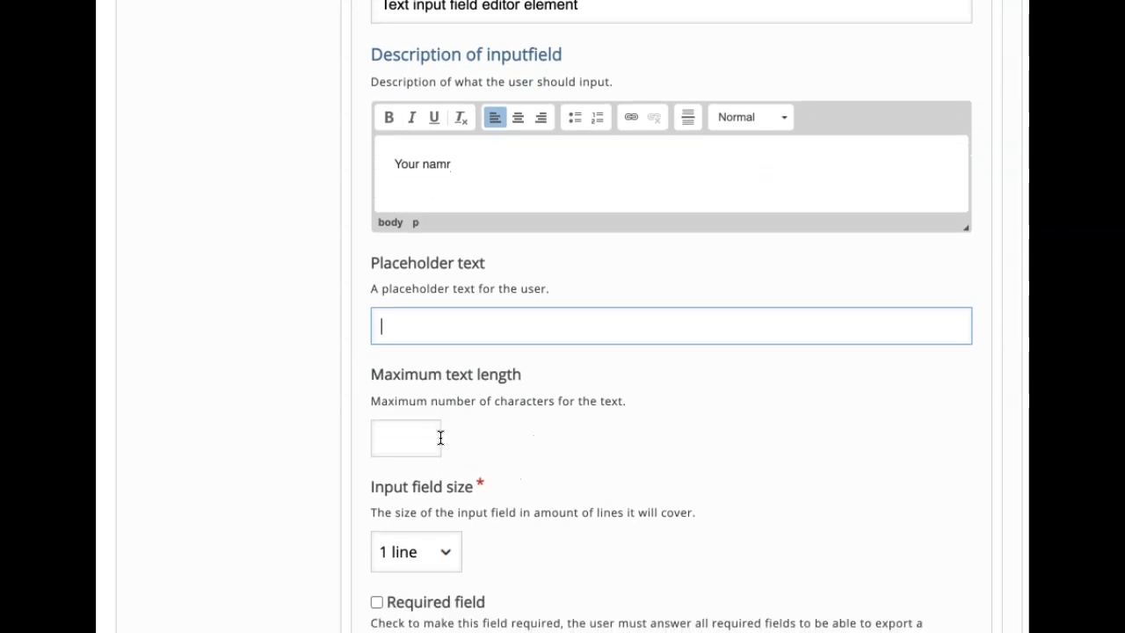
pyautogui.write('Your Name')
pyautogui.scroll(-2, 440, 438)
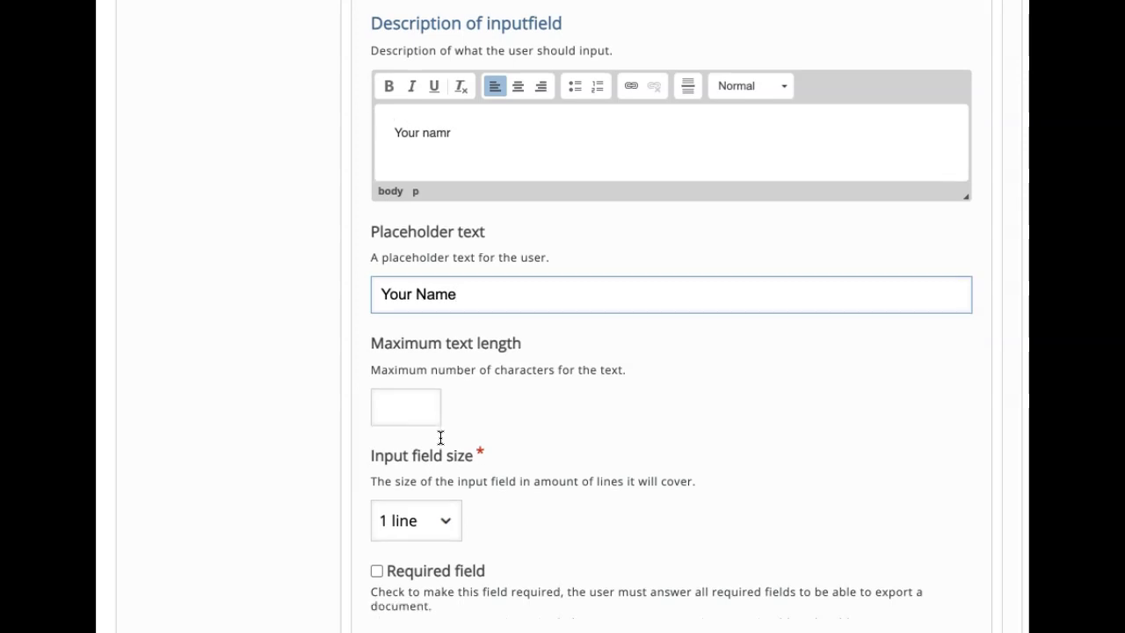
# Step: Keep the name field's input size at 1 line and mark it as a required field
pyautogui.click(472, 377)
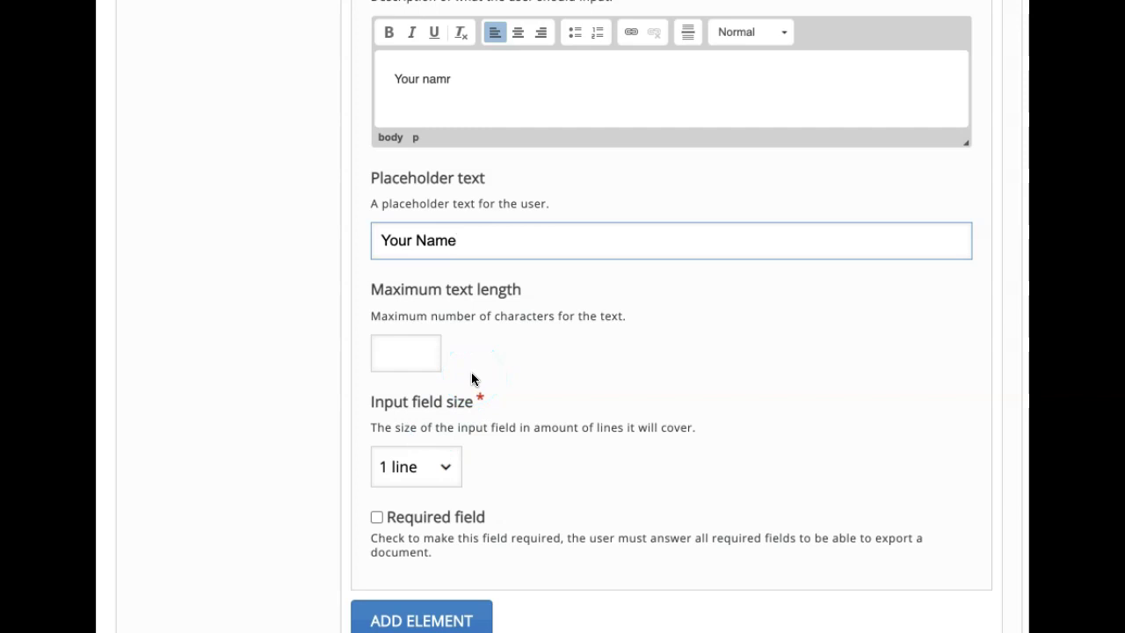
pyautogui.scroll(-2, 472, 379)
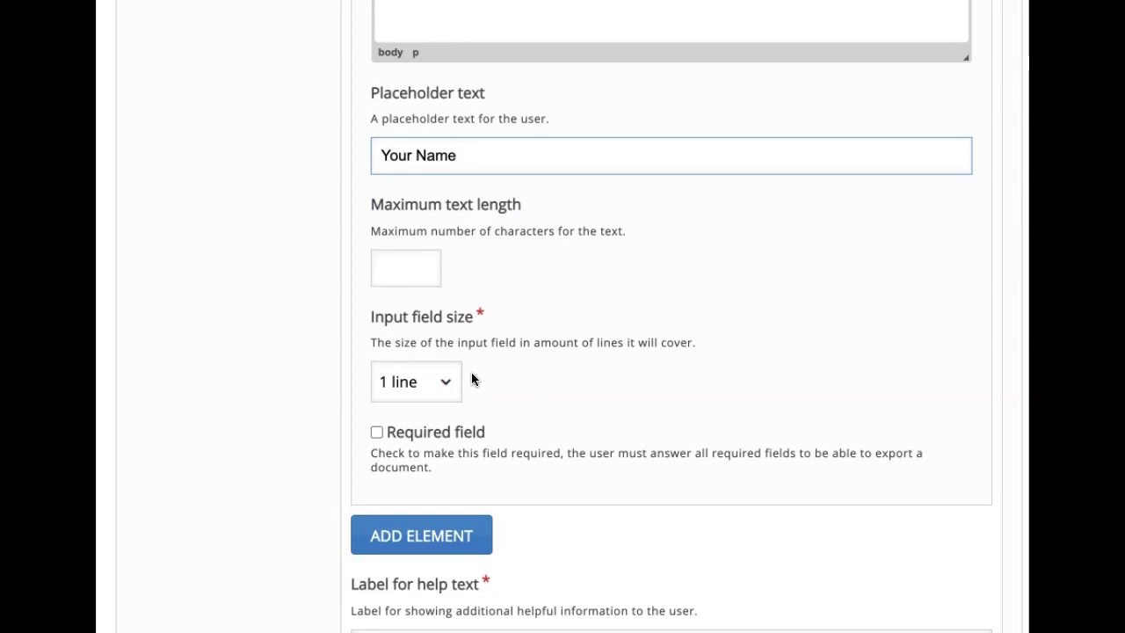
pyautogui.click(519, 400)
pyautogui.click(449, 378)
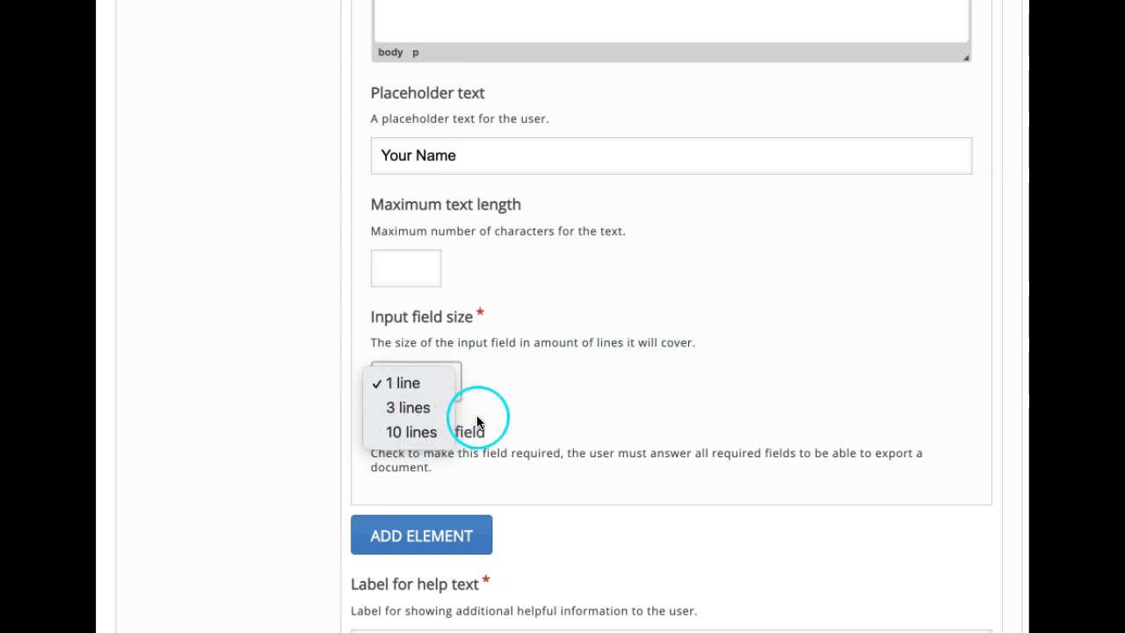
pyautogui.click(484, 389)
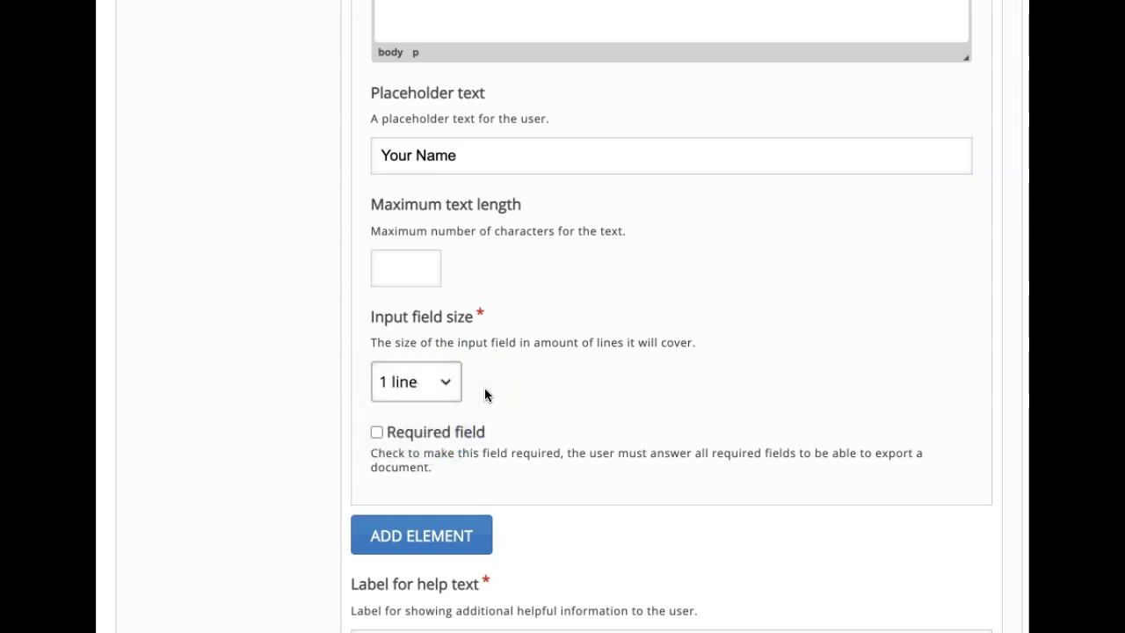
pyautogui.click(376, 431)
pyautogui.click(377, 433)
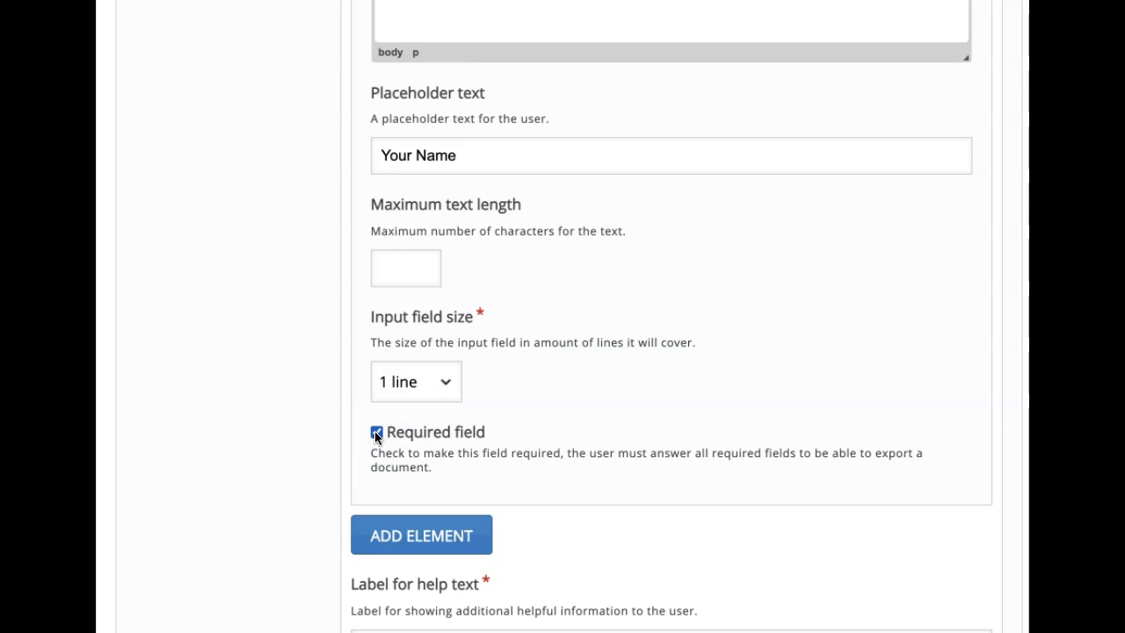
pyautogui.click(543, 411)
pyautogui.scroll(-1, 540, 413)
pyautogui.click(401, 421)
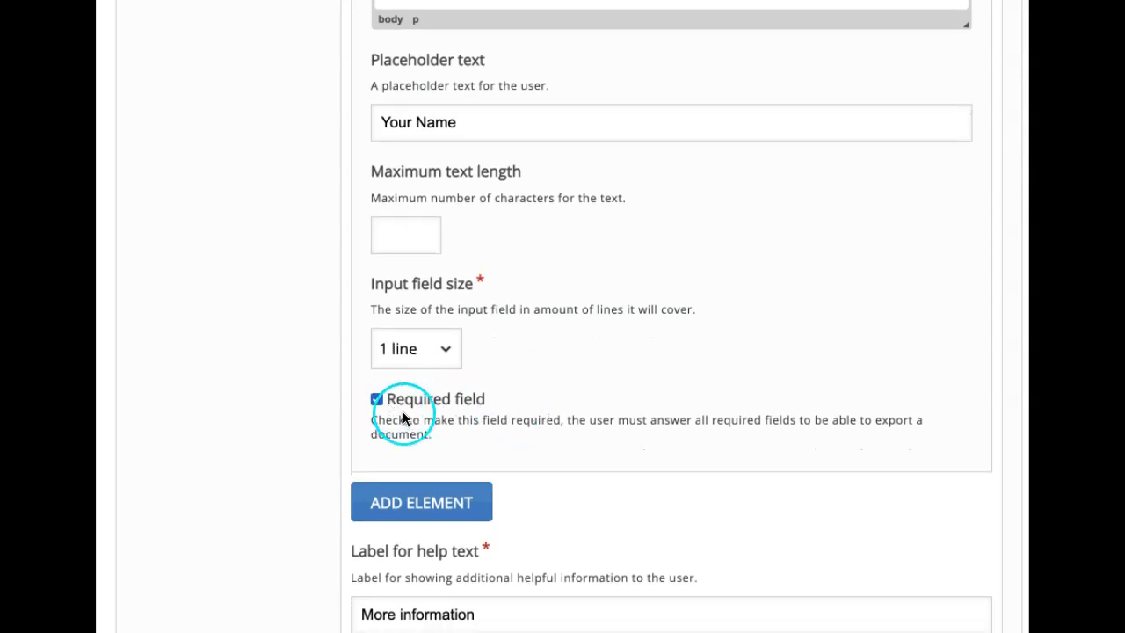
# Step: Add a third element of type Text input field editor element and remove "Untitled" from its title
pyautogui.scroll(-3, 558, 444)
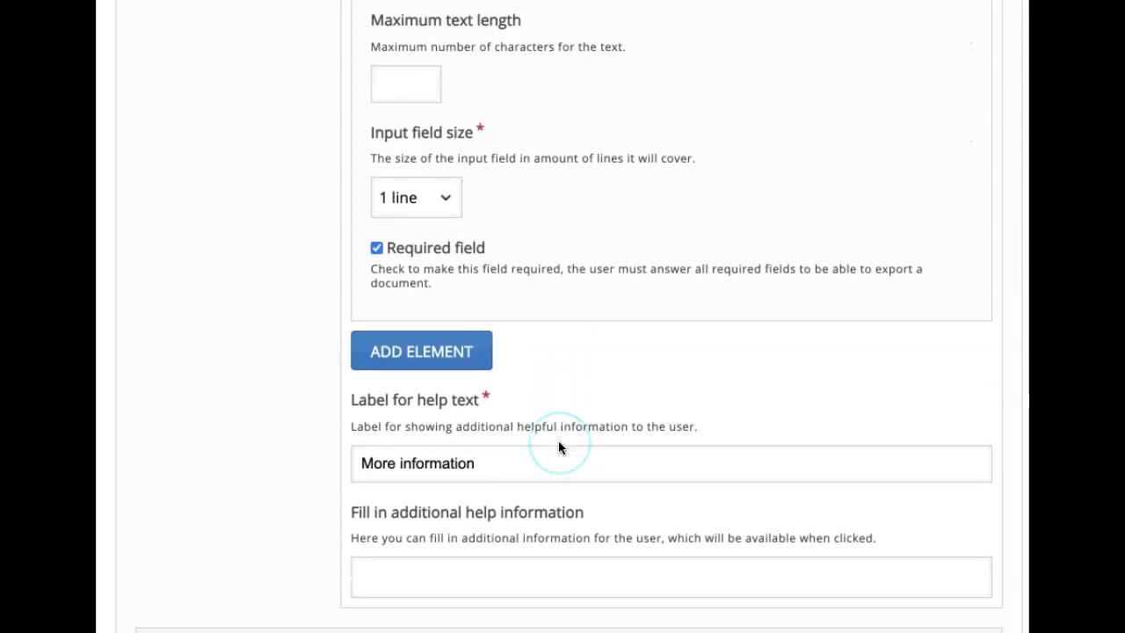
pyautogui.click(466, 354)
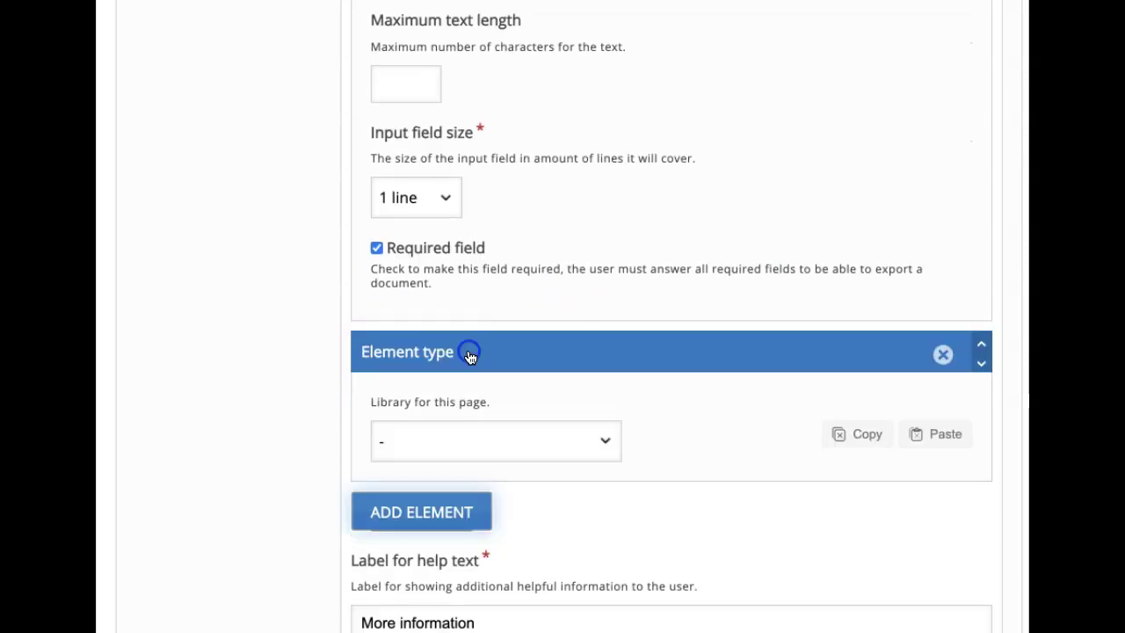
pyautogui.click(472, 451)
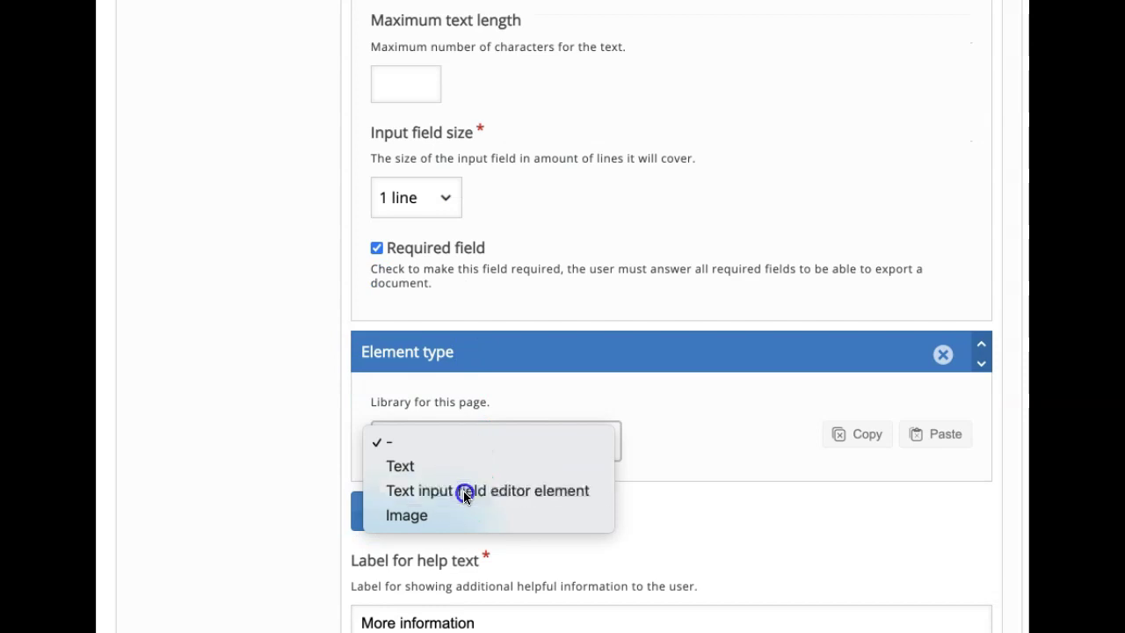
pyautogui.click(465, 491)
pyautogui.scroll(-3, 573, 501)
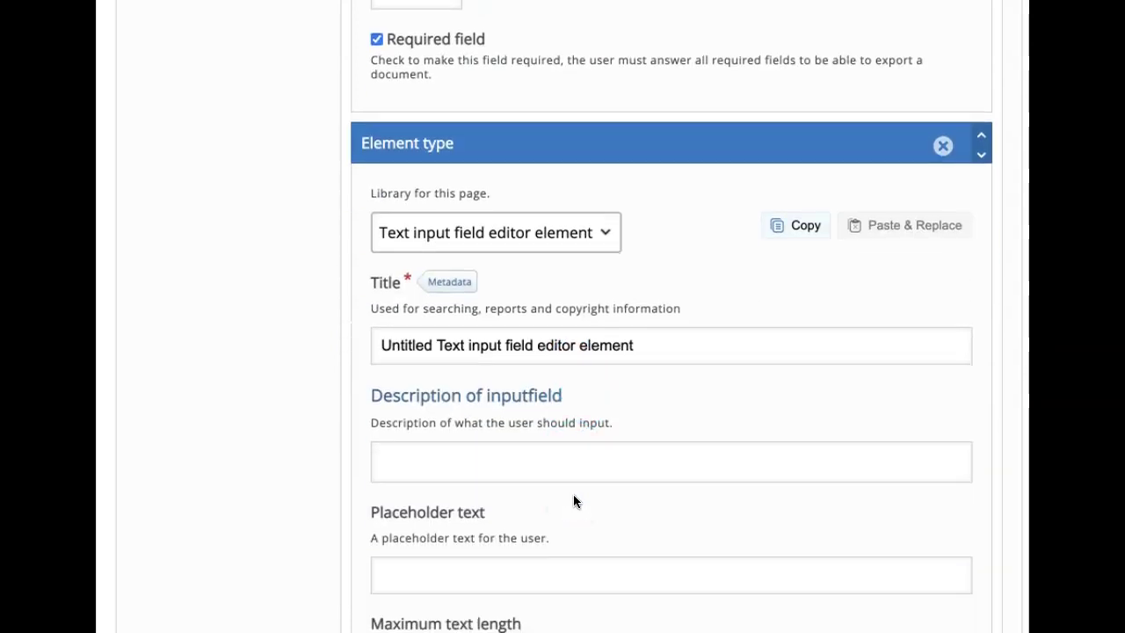
pyautogui.moveTo(437, 301); pyautogui.dragTo(311, 281)
pyautogui.press('BackSpace')
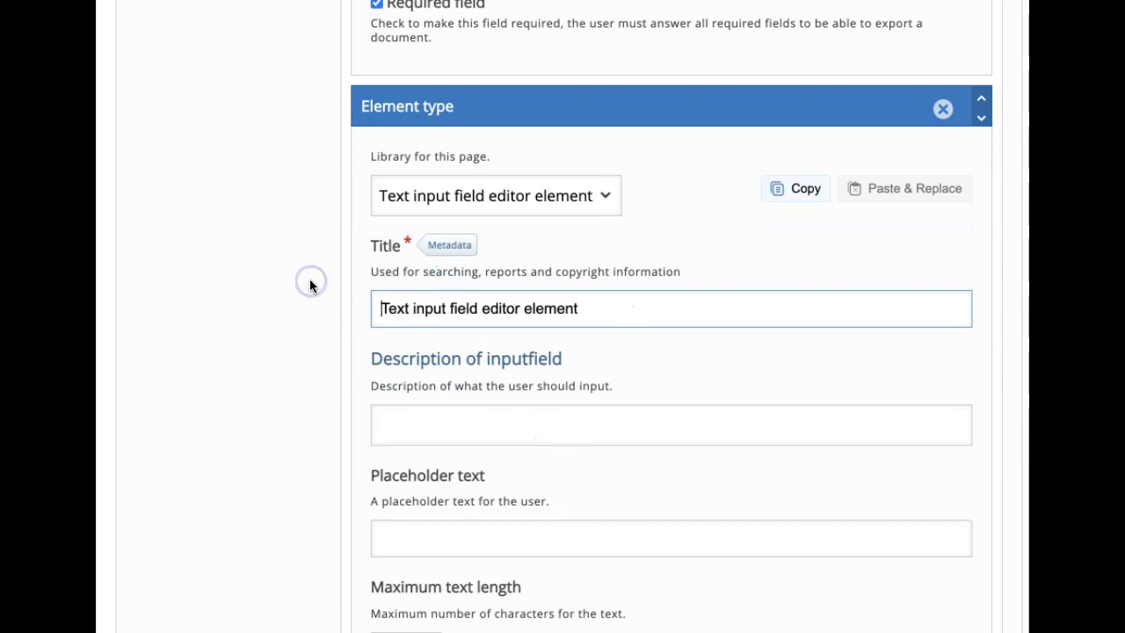
# Step: Set the third element's description and placeholder text both to "Subject you teach" and make the field required
pyautogui.click(431, 427)
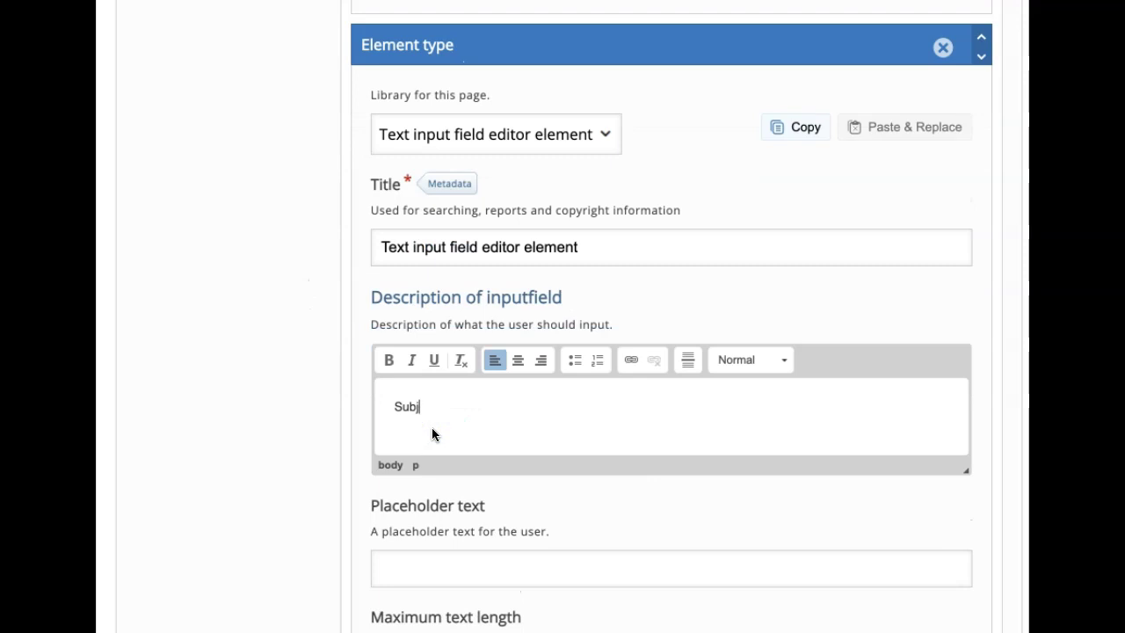
pyautogui.write('Subject you teach')
pyautogui.scroll(-3, 431, 434)
pyautogui.click(449, 366)
pyautogui.write('Su')
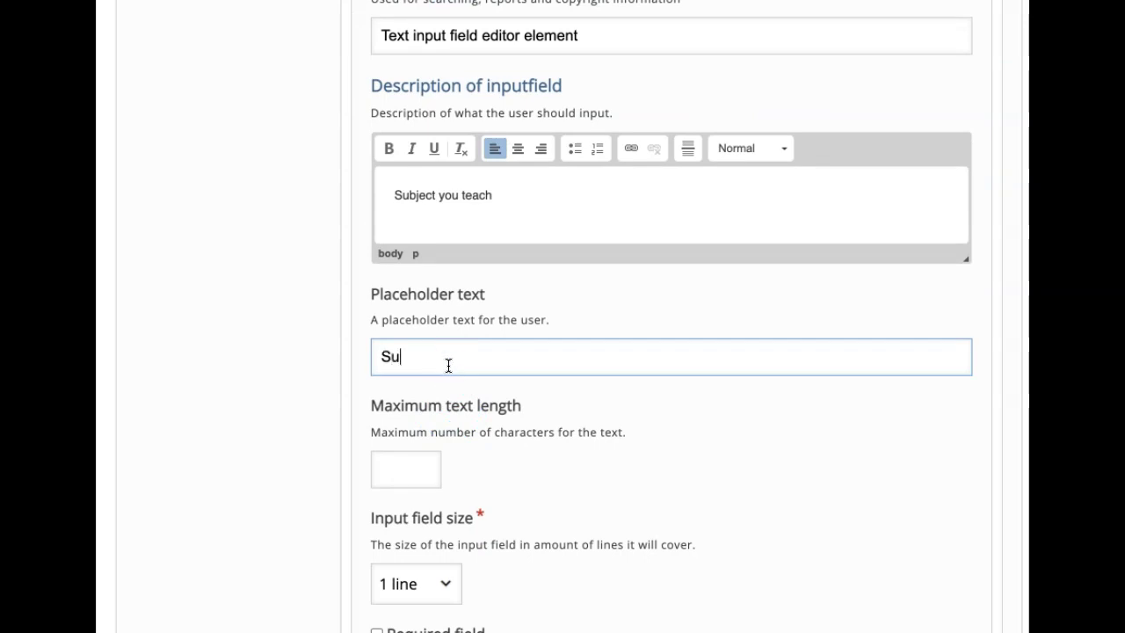
pyautogui.write('bject you teach')
pyautogui.scroll(-3, 448, 365)
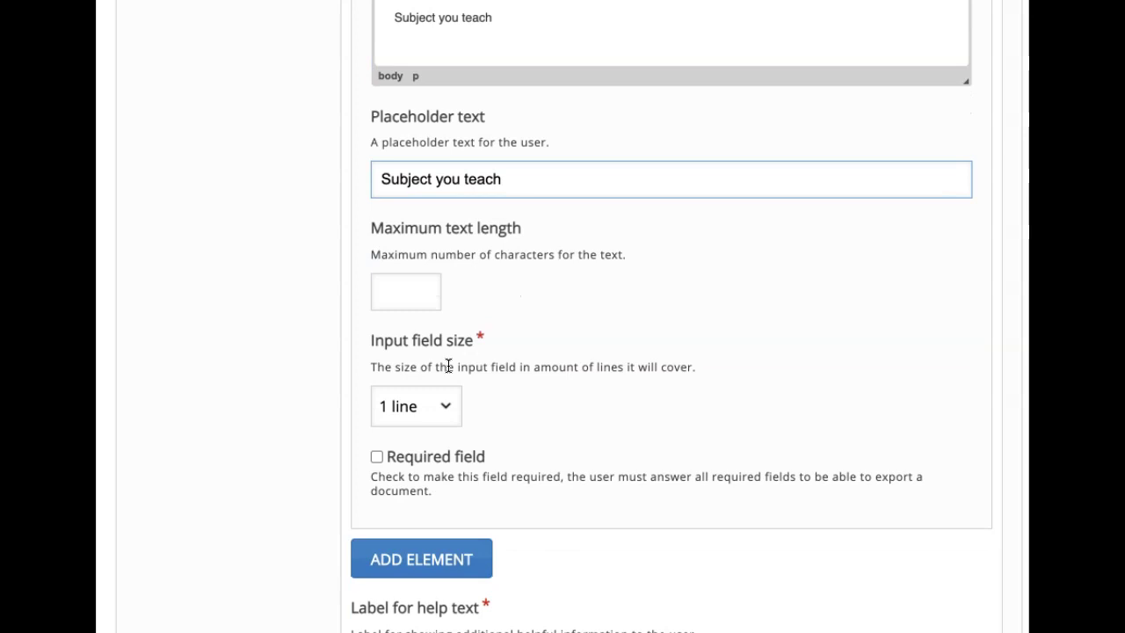
pyautogui.click(375, 438)
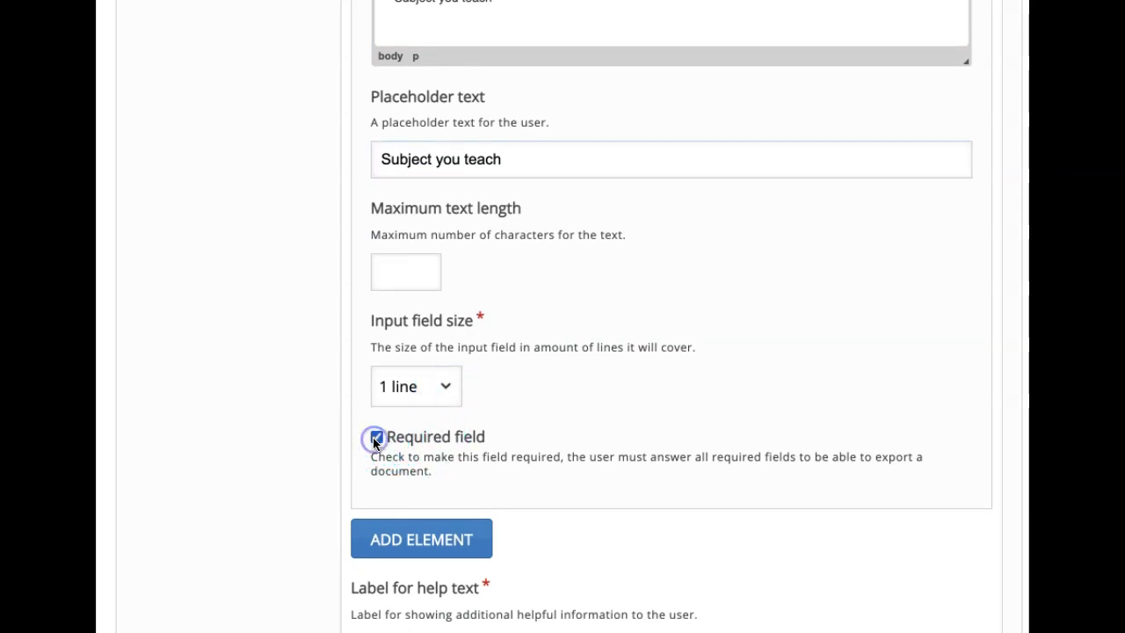
# Step: Add a fourth element of type Text input field editor element, titled "Text input field editor element" without "Untitled"
pyautogui.scroll(-3, 374, 442)
pyautogui.click(400, 360)
pyautogui.click(446, 427)
pyautogui.click(469, 493)
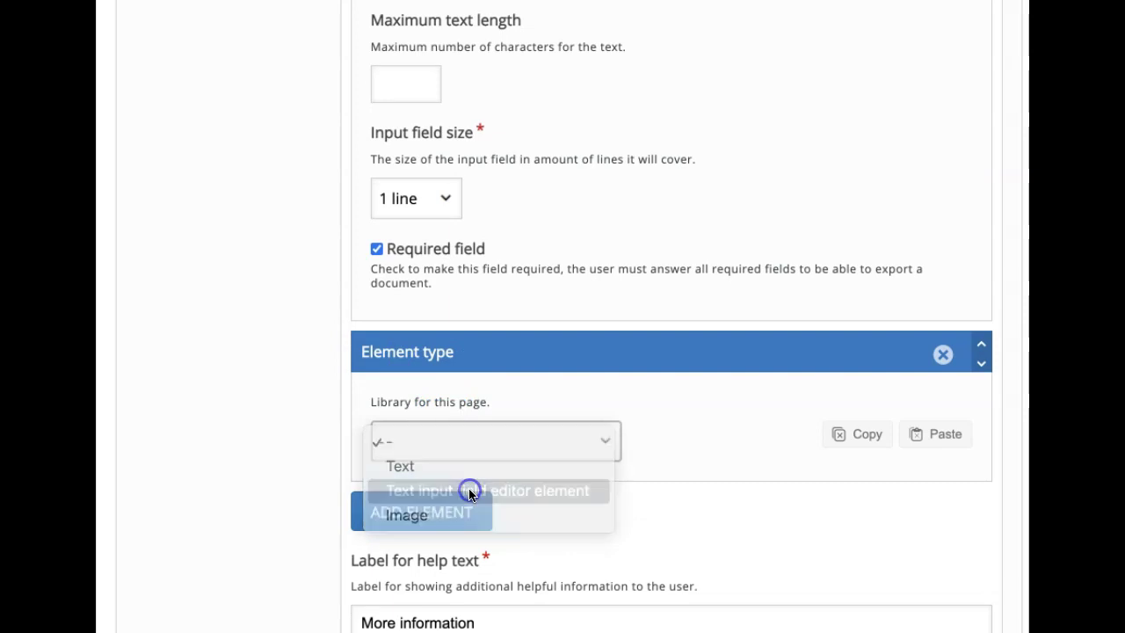
pyautogui.scroll(-3, 620, 537)
pyautogui.click(439, 354)
pyautogui.moveTo(438, 354); pyautogui.dragTo(217, 356)
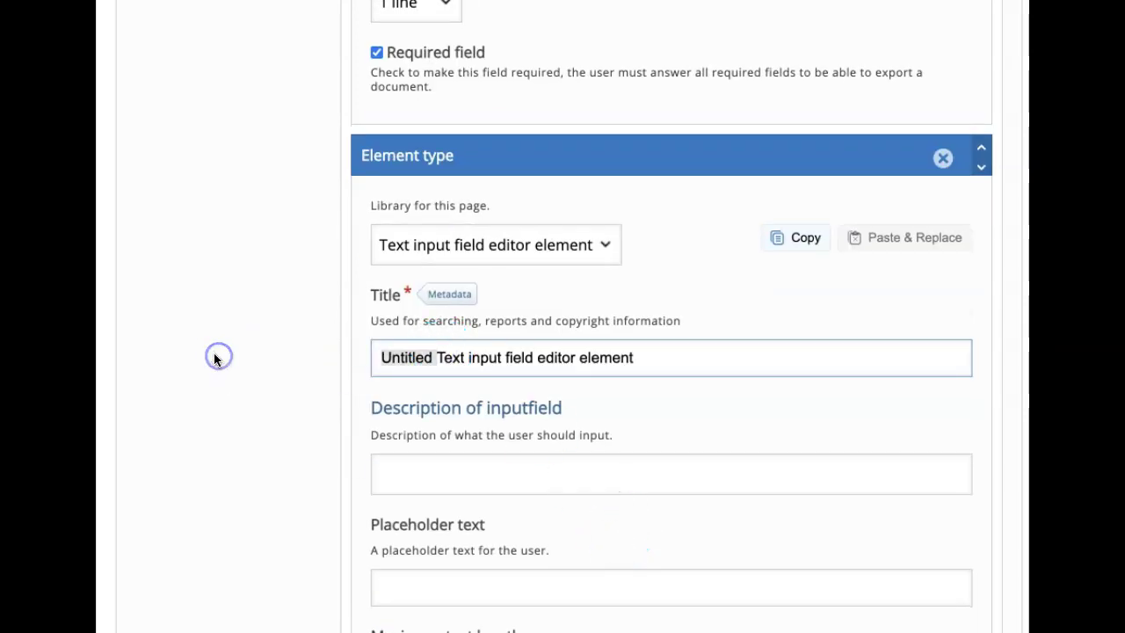
pyautogui.press('BackSpace')
# Step: Describe the fourth element's input field as "Topic yopu choose to develop interactive content"
pyautogui.click(384, 459)
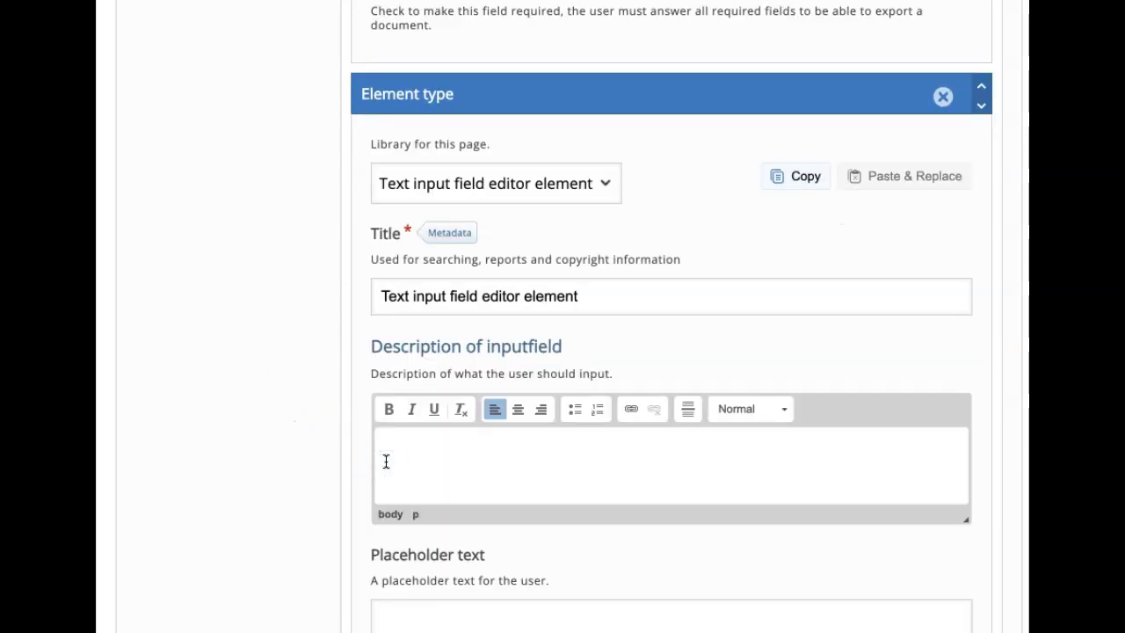
pyautogui.write('Topic yopu choose to ')
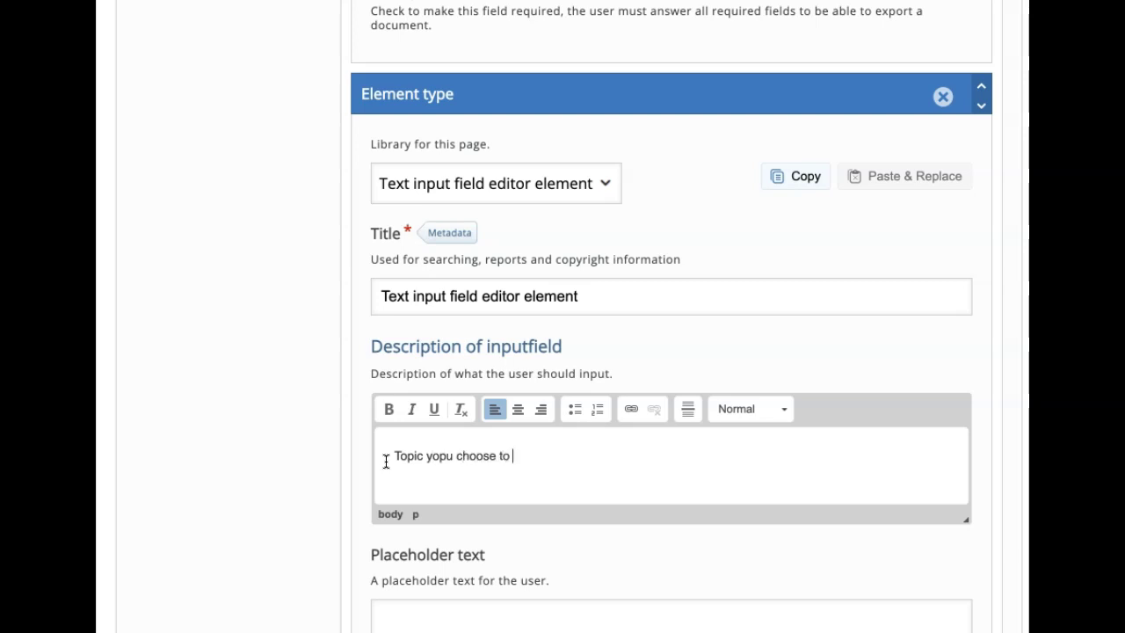
pyautogui.write('develop interacti')
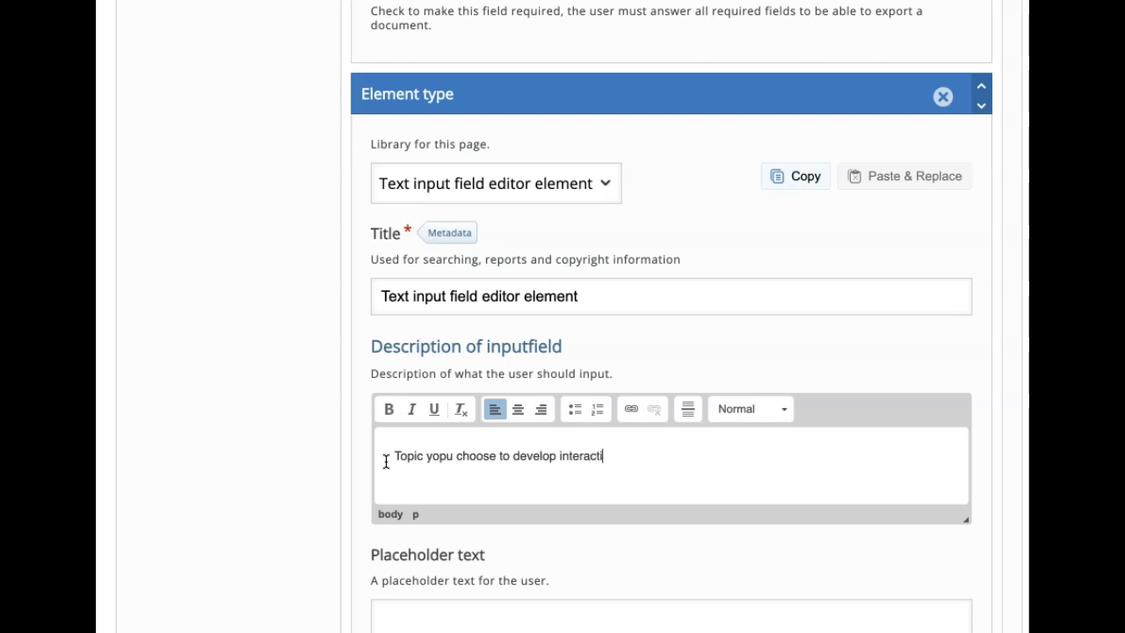
pyautogui.write('ve content')
# Step: Set the topic field's placeholder text to "Topic Name" and mark it as a required field
pyautogui.scroll(-3, 385, 461)
pyautogui.click(374, 357)
pyautogui.click(395, 390)
pyautogui.write('Topic')
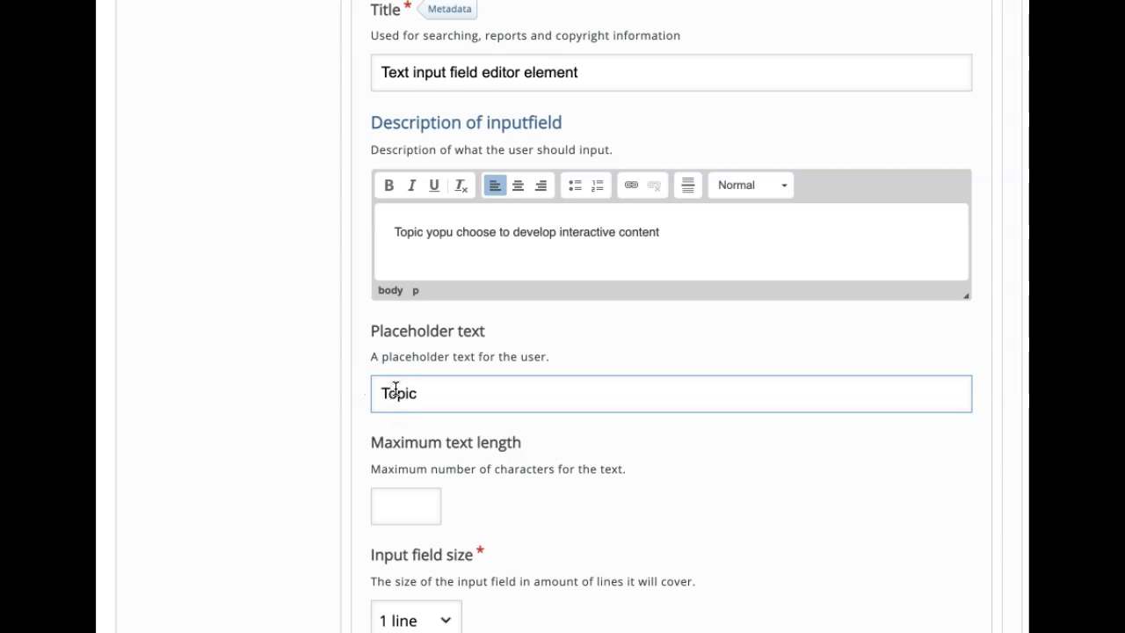
pyautogui.write(' Name')
pyautogui.scroll(-3, 395, 390)
pyautogui.click(376, 411)
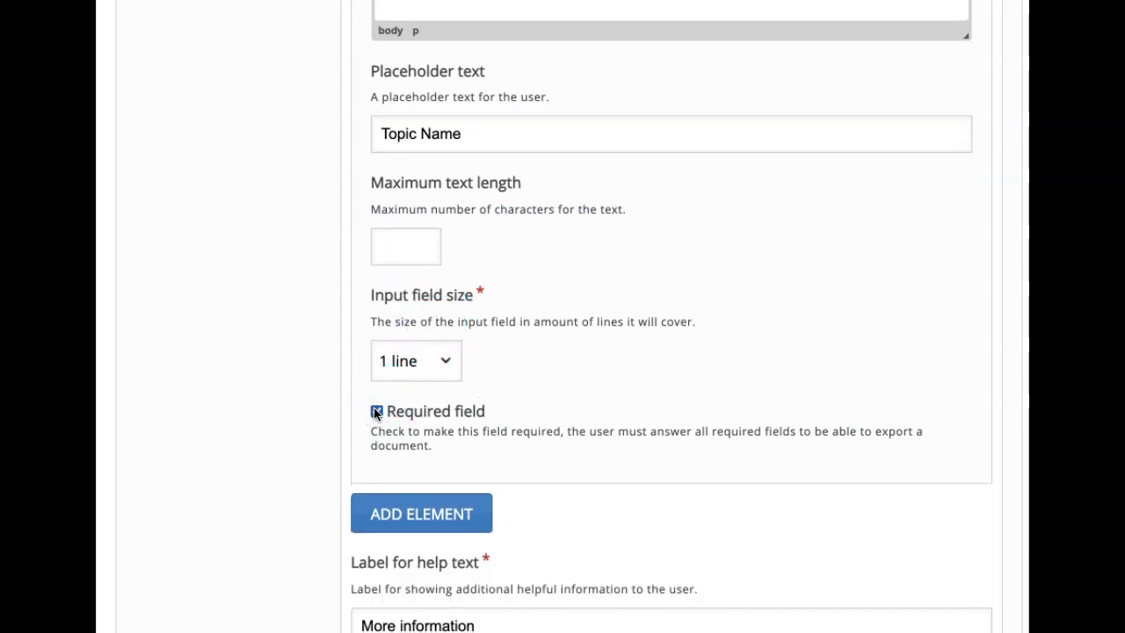
# Step: Review the Introduction page's elements from the topic field back up to the page title and page type
pyautogui.click(509, 453)
pyautogui.scroll(-2, 510, 455)
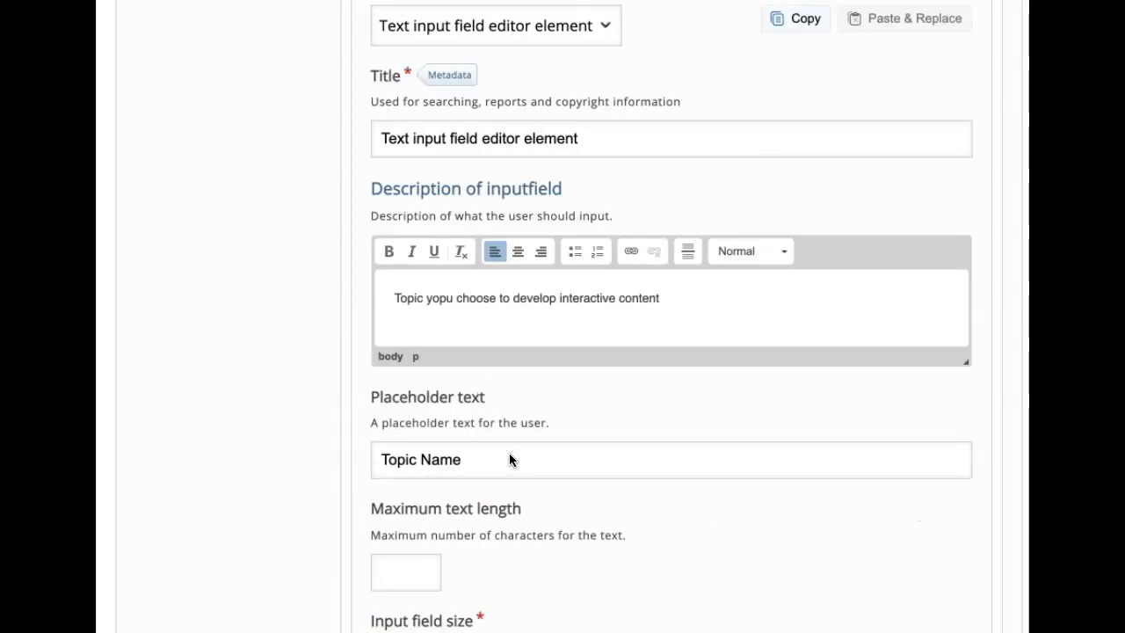
pyautogui.scroll(-10, 509, 453)
pyautogui.scroll(8, 510, 454)
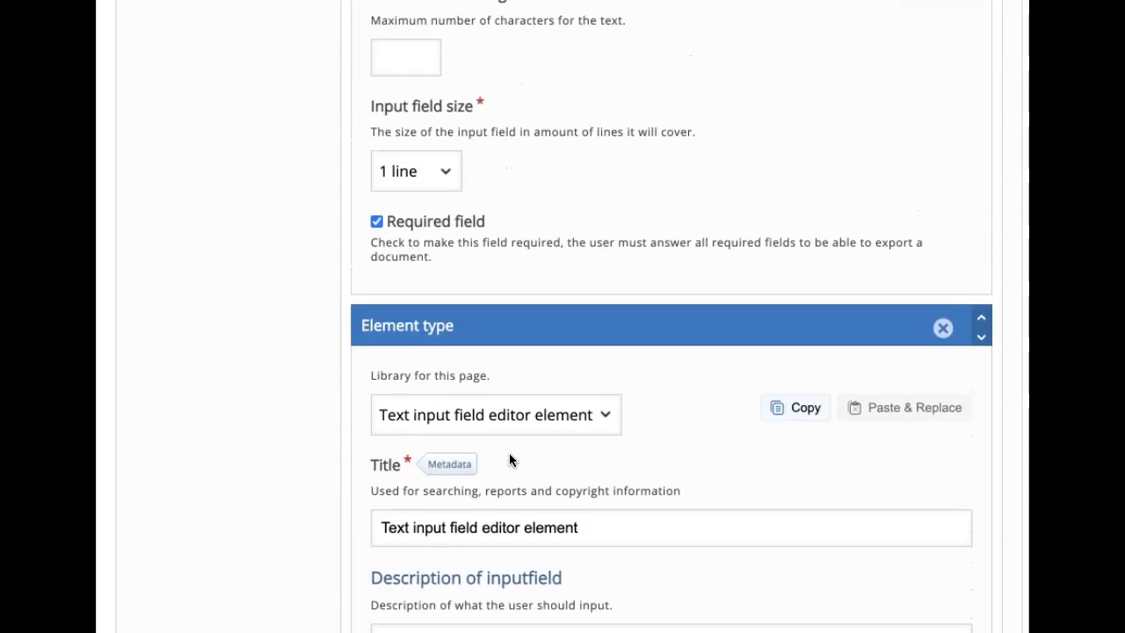
pyautogui.scroll(8, 509, 453)
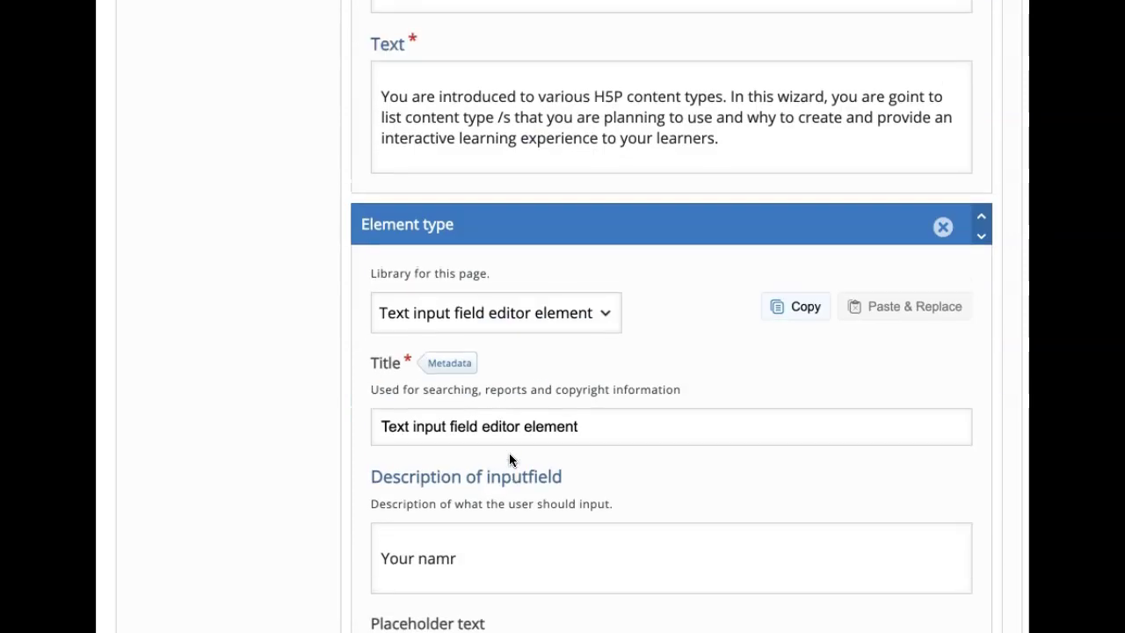
pyautogui.scroll(6, 509, 453)
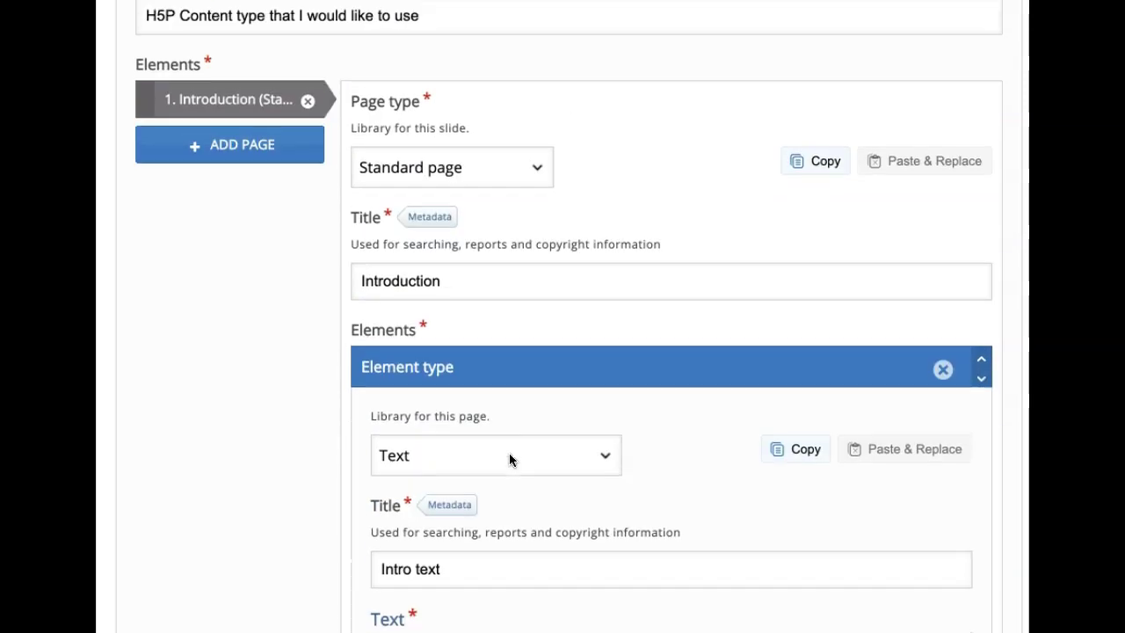
pyautogui.click(500, 372)
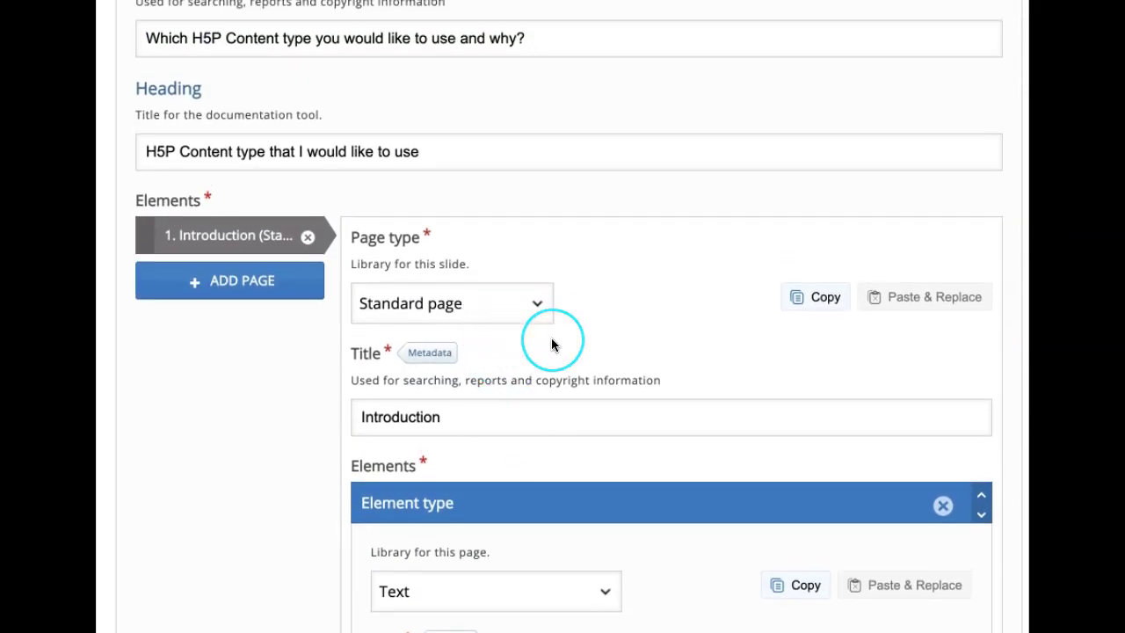
pyautogui.scroll(-1, 553, 343)
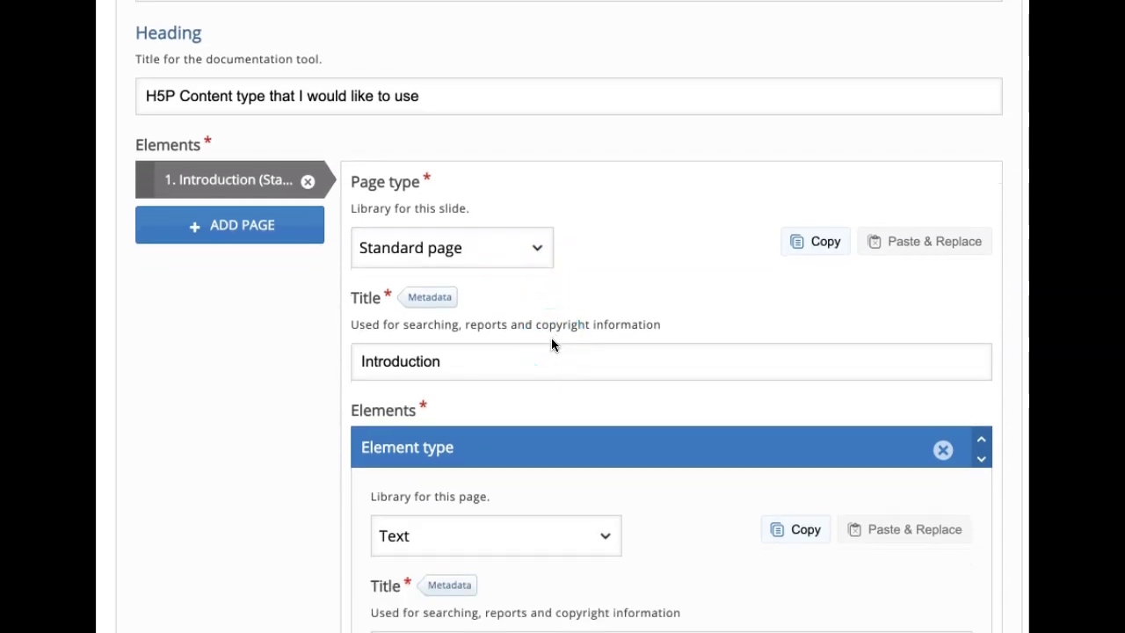
pyautogui.scroll(-2, 548, 422)
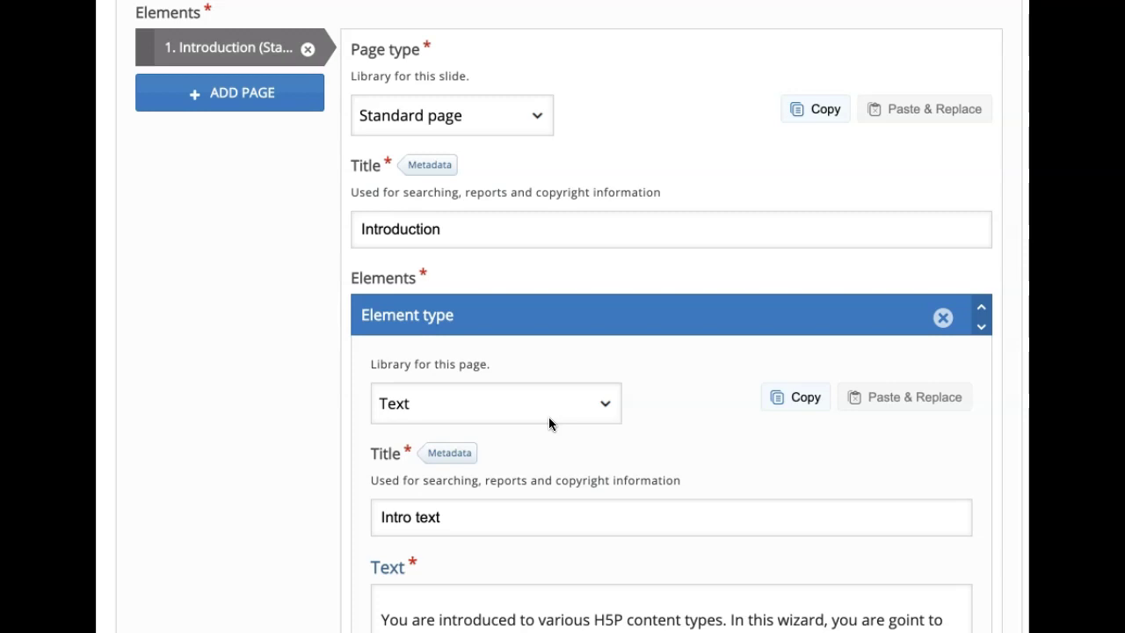
# Step: Add a second page to the documentation tool and set its page type to Goals page
pyautogui.click(229, 107)
pyautogui.click(187, 104)
pyautogui.scroll(5, 187, 103)
pyautogui.click(397, 334)
pyautogui.click(569, 405)
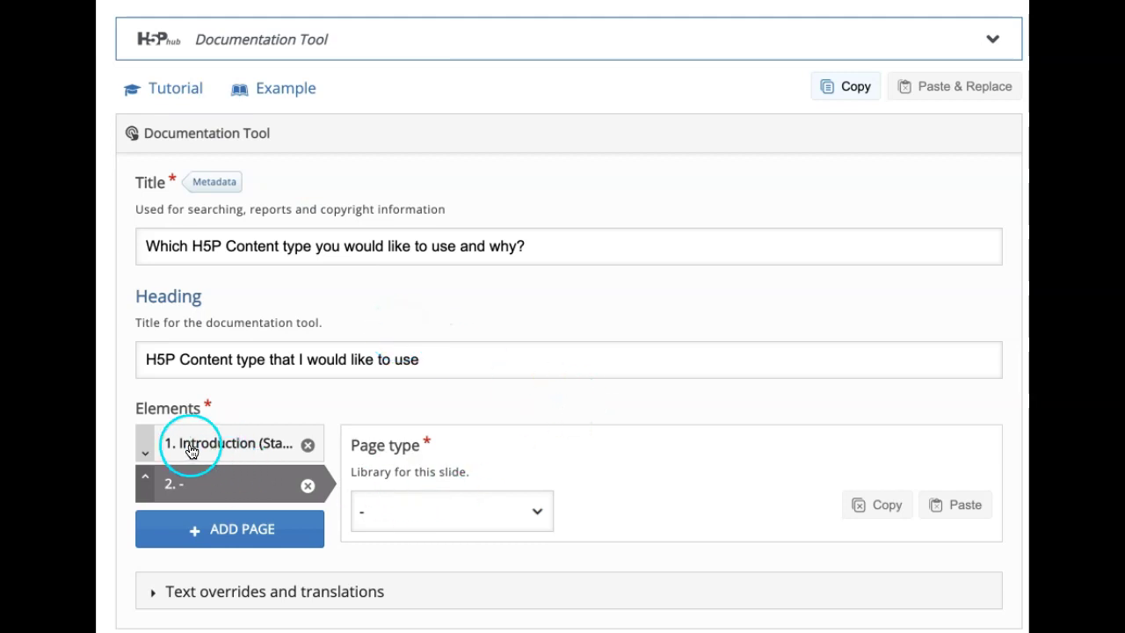
pyautogui.click(267, 450)
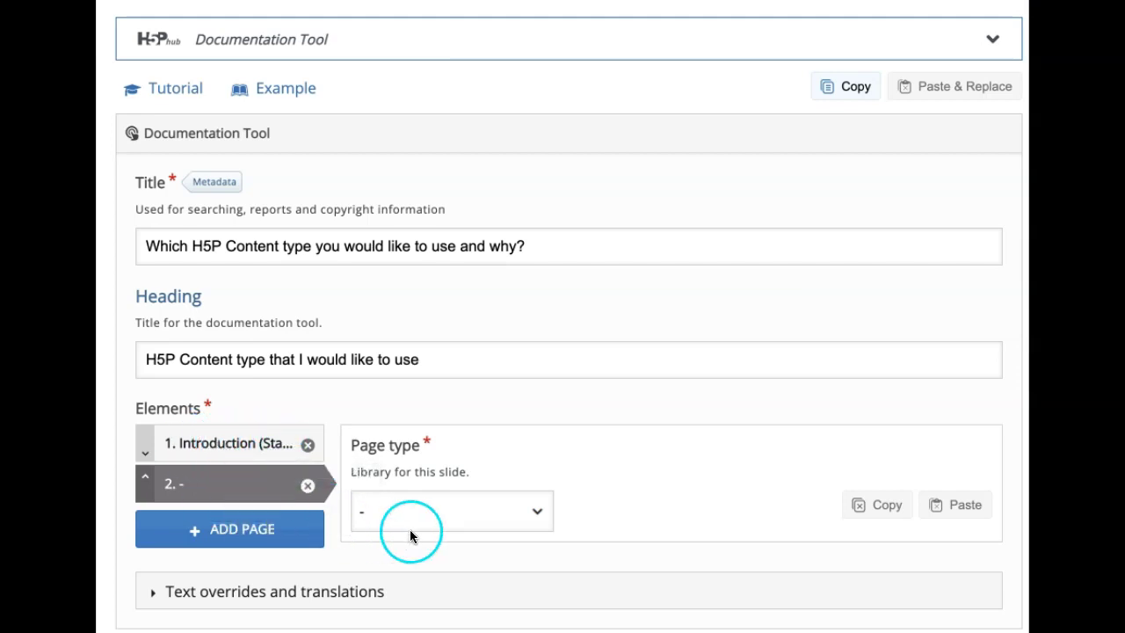
pyautogui.click(425, 510)
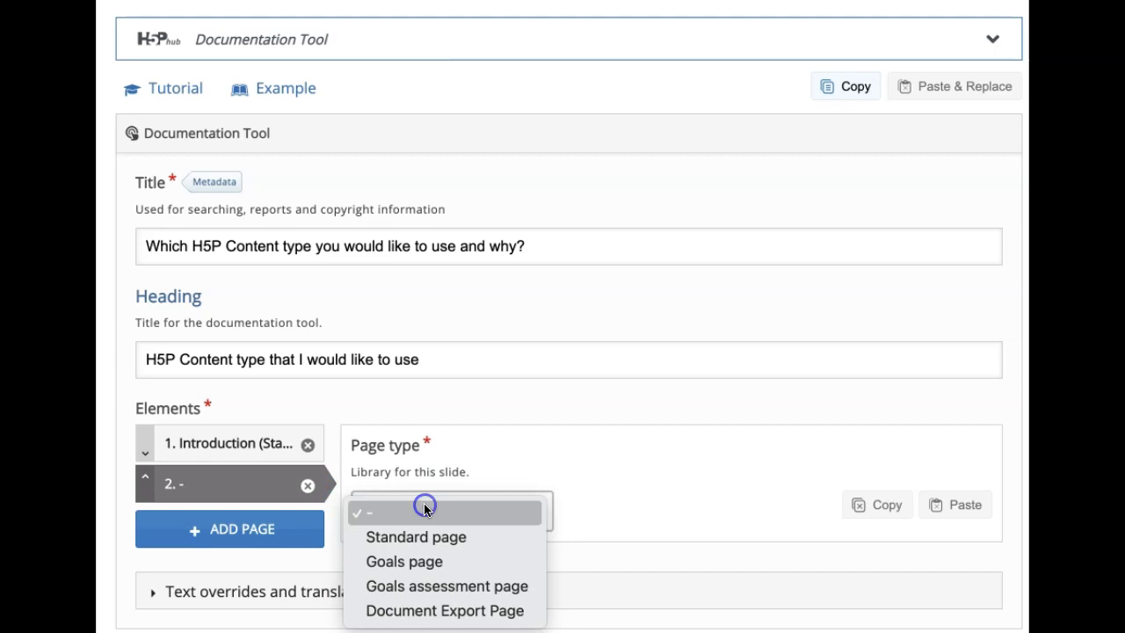
pyautogui.click(439, 561)
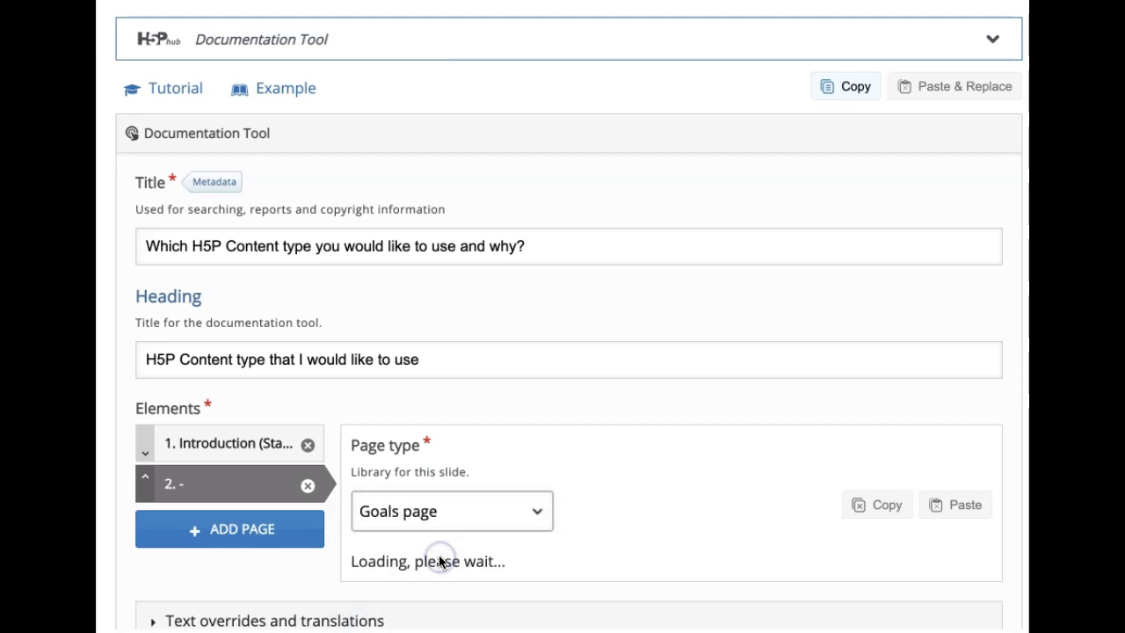
# Step: Title the goals page "H5P Content type that I am planning to use"
pyautogui.scroll(-5, 578, 476)
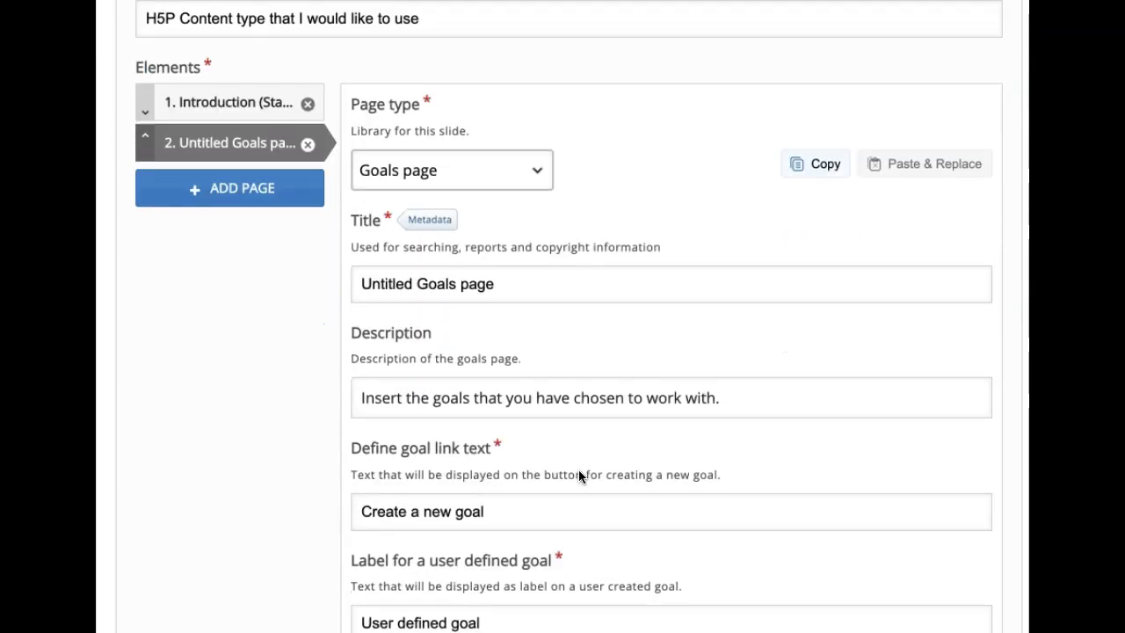
pyautogui.moveTo(411, 266); pyautogui.dragTo(309, 254)
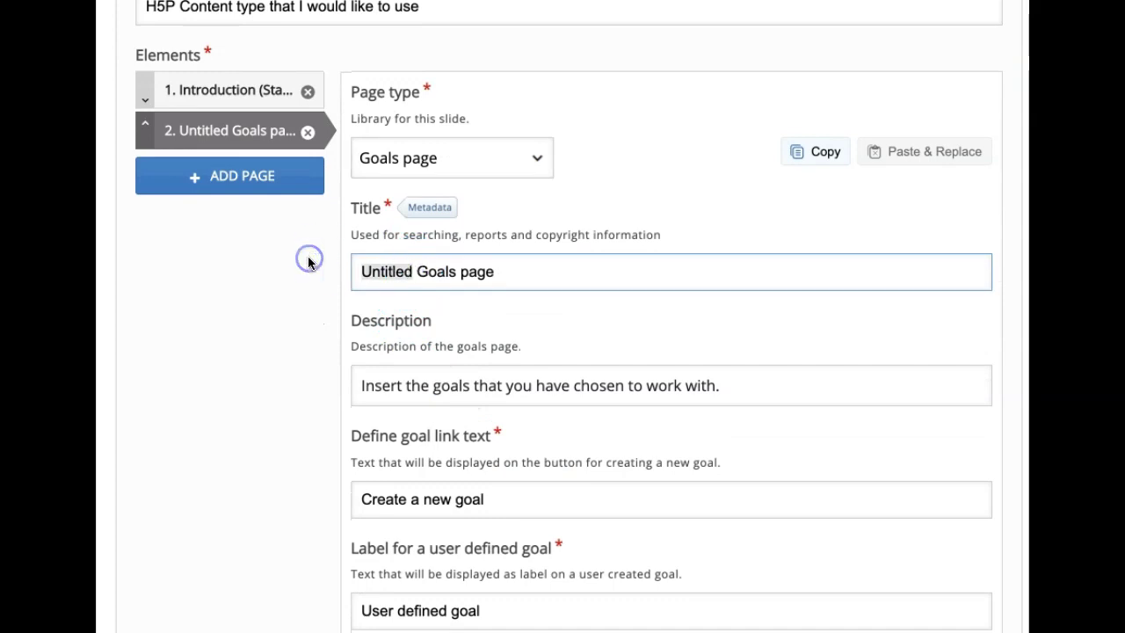
pyautogui.press('BackSpace')
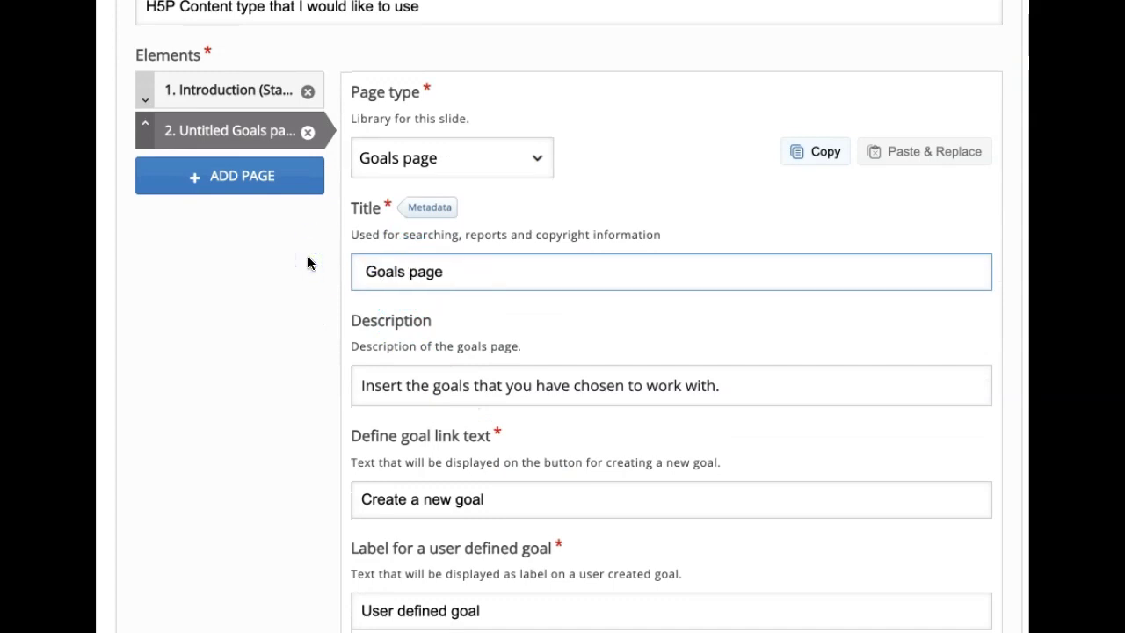
pyautogui.click(534, 205)
pyautogui.click(464, 283)
pyautogui.press('super+a')
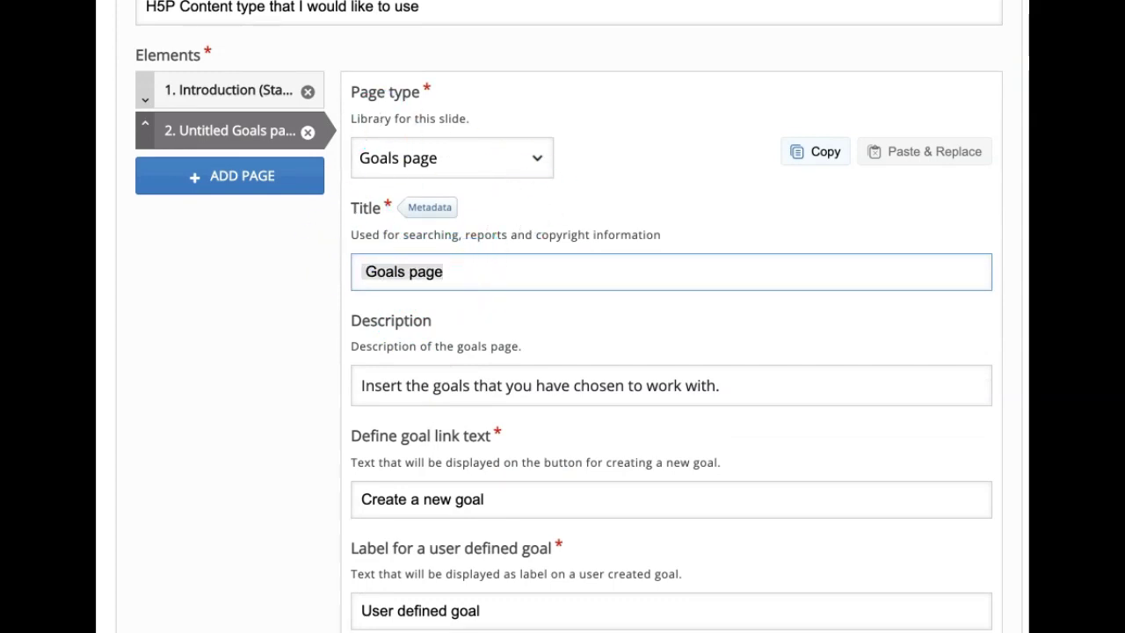
pyautogui.write('H5')
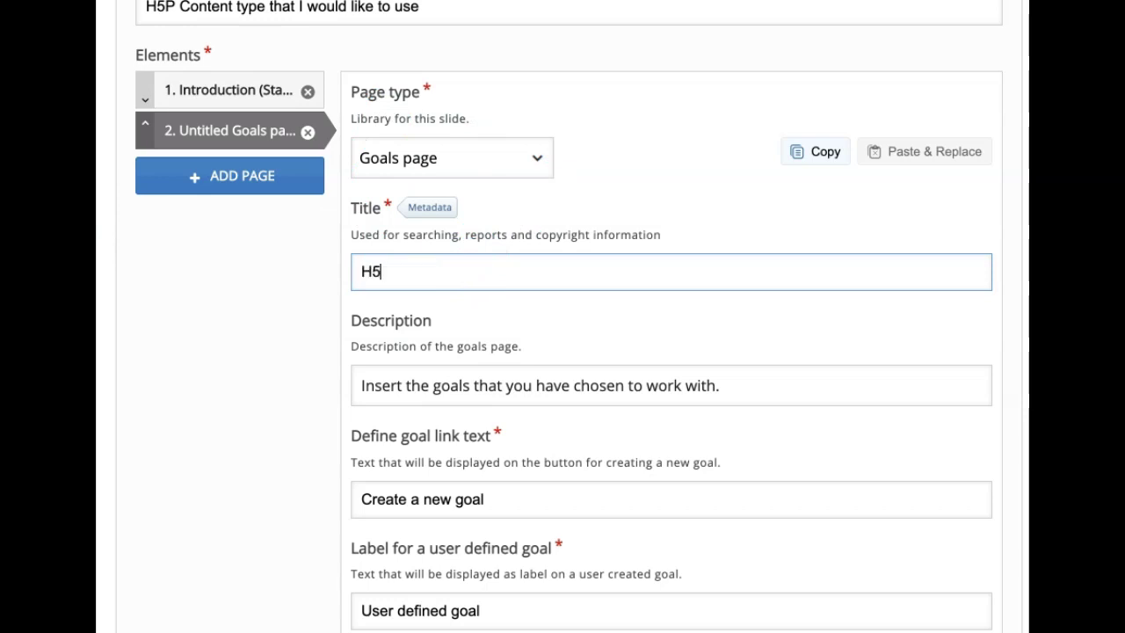
pyautogui.write('P Content type')
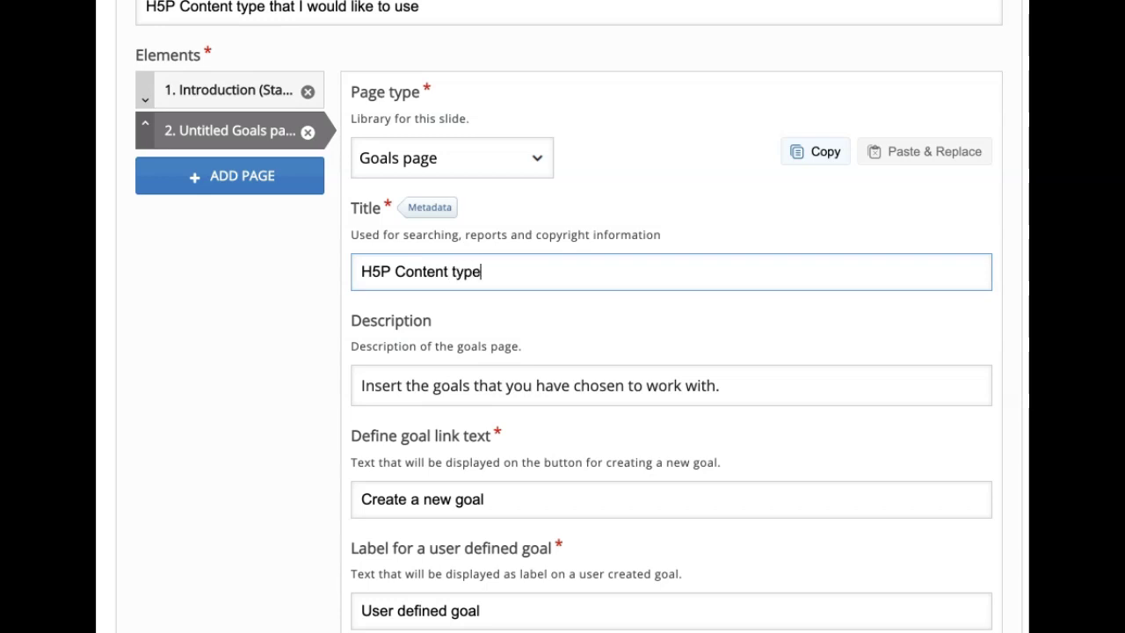
pyautogui.write(' that I am plan')
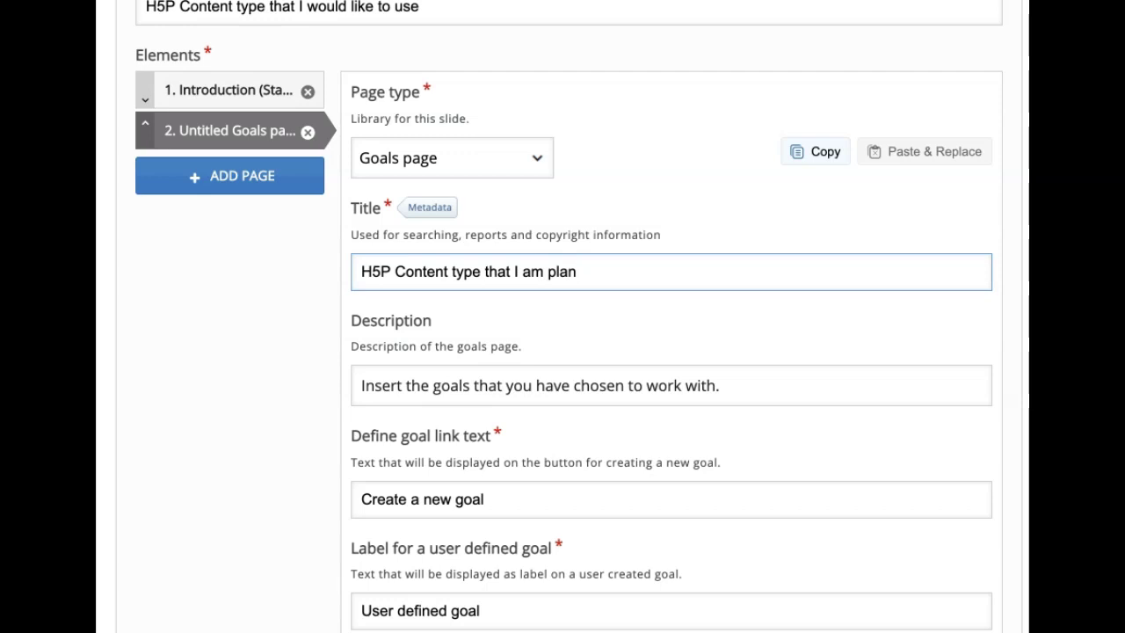
pyautogui.write('ning to use')
pyautogui.scroll(-3, 570, 316)
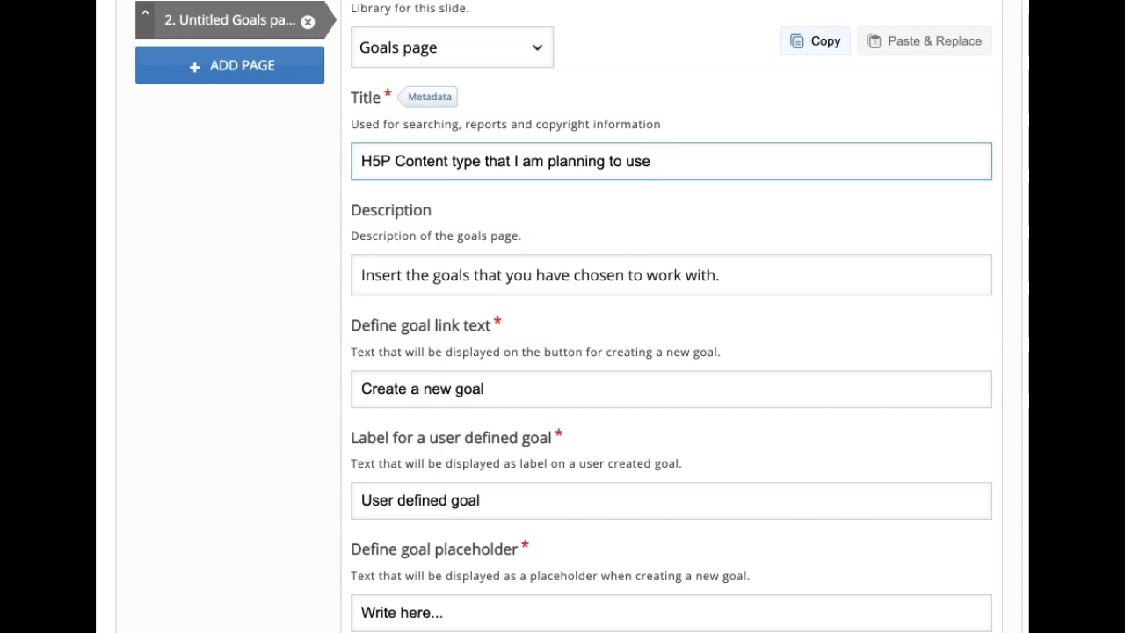
# Step: Replace the goals page description with instructions for listing H5P content types, including the format "I think the H5P content type... is perfect for my topic/ subject because..."
pyautogui.click(753, 285)
pyautogui.moveTo(695, 322); pyautogui.dragTo(274, 276)
pyautogui.press('BackSpace')
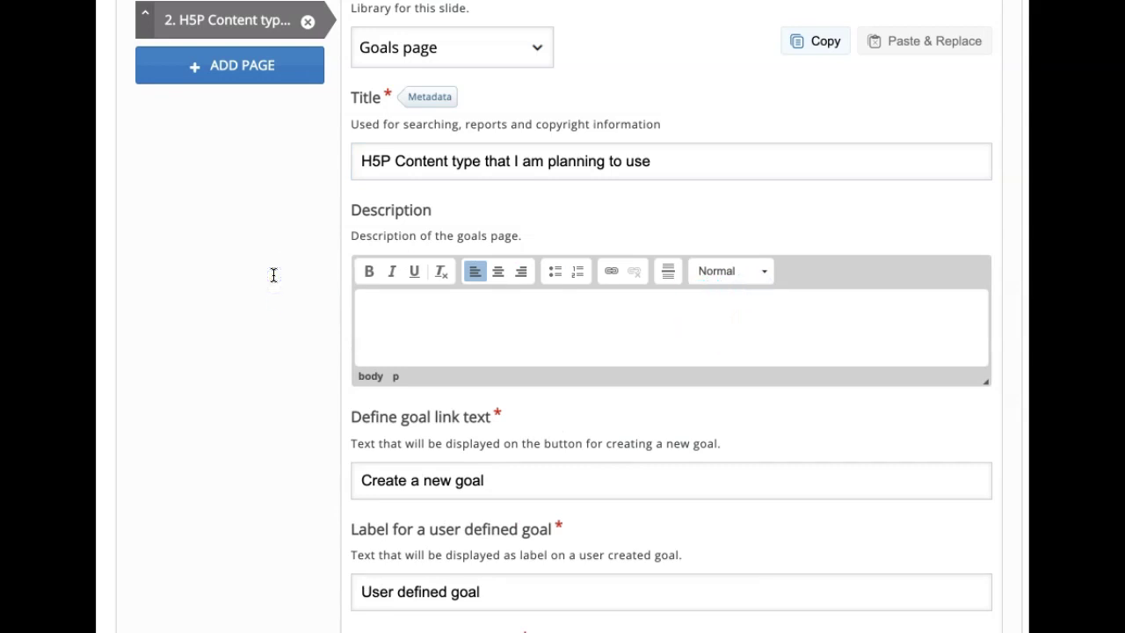
pyautogui.write('Write about the H5P content types you choose and why it is perfect for your topic / subject. You can list as many as you want and add by cicking on "Content type I use" Your inputs can be in this format: I think the H5P content type.................... is perfect for my topic/ subject because............................')
pyautogui.scroll(1, 389, 354)
pyautogui.scroll(2, 422, 439)
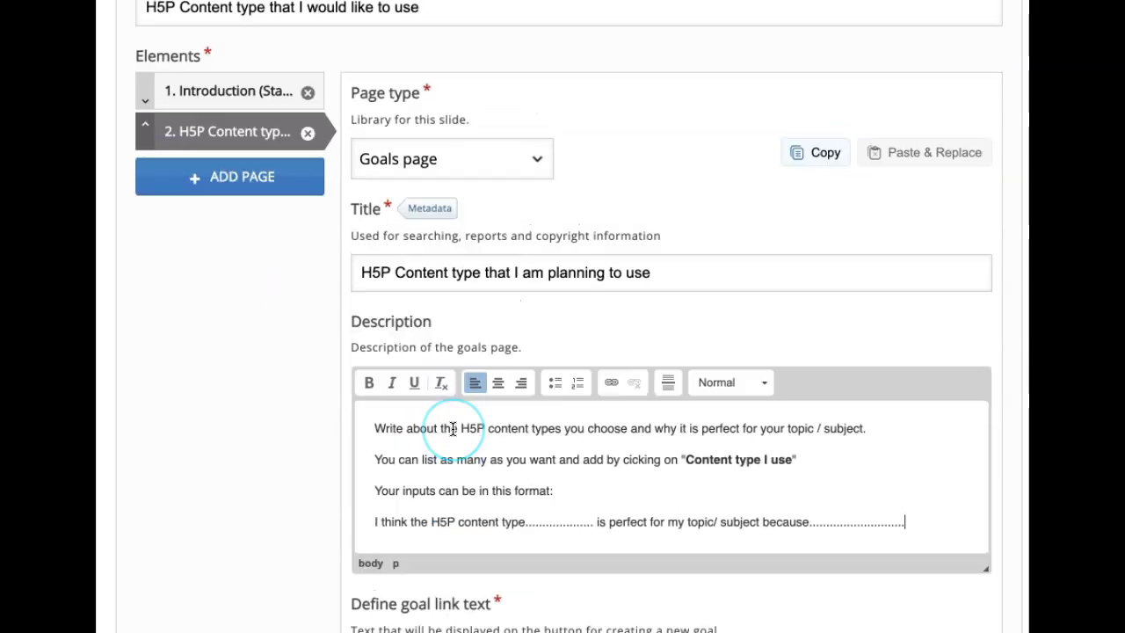
# Step: Clear the text formatting from the entire goals page description
pyautogui.scroll(-2, 452, 428)
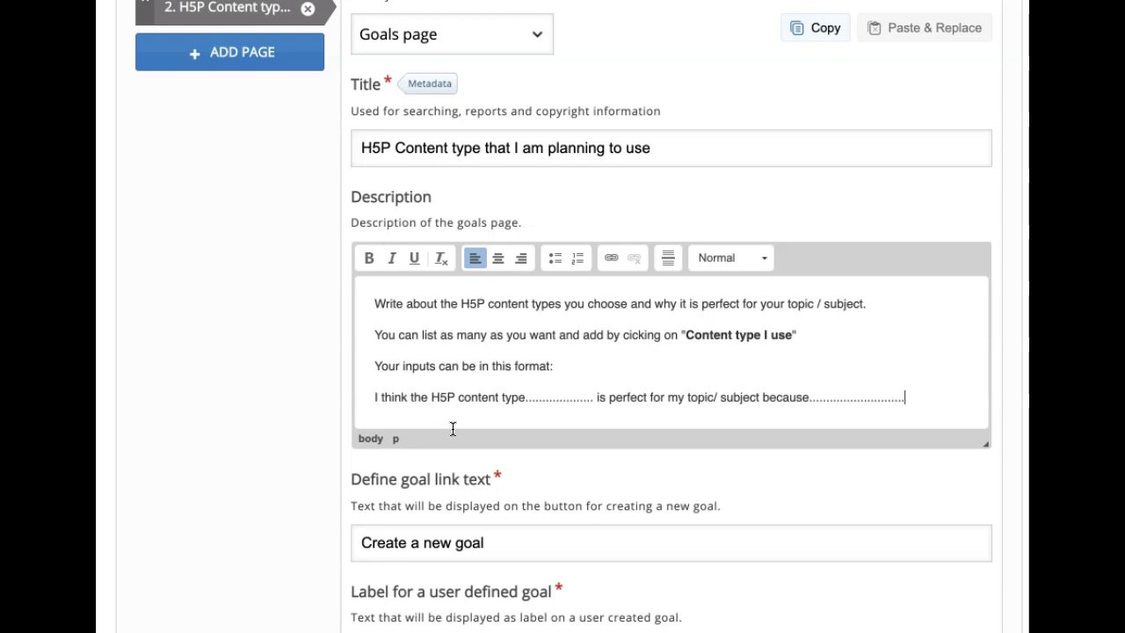
pyautogui.scroll(-1, 452, 428)
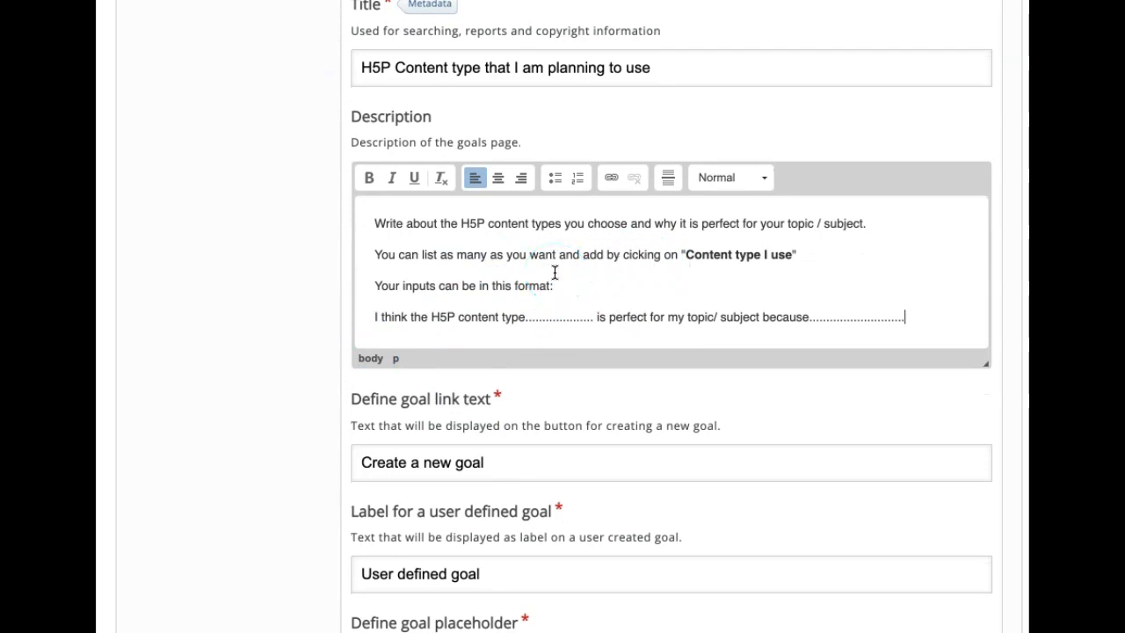
pyautogui.scroll(-1, 565, 290)
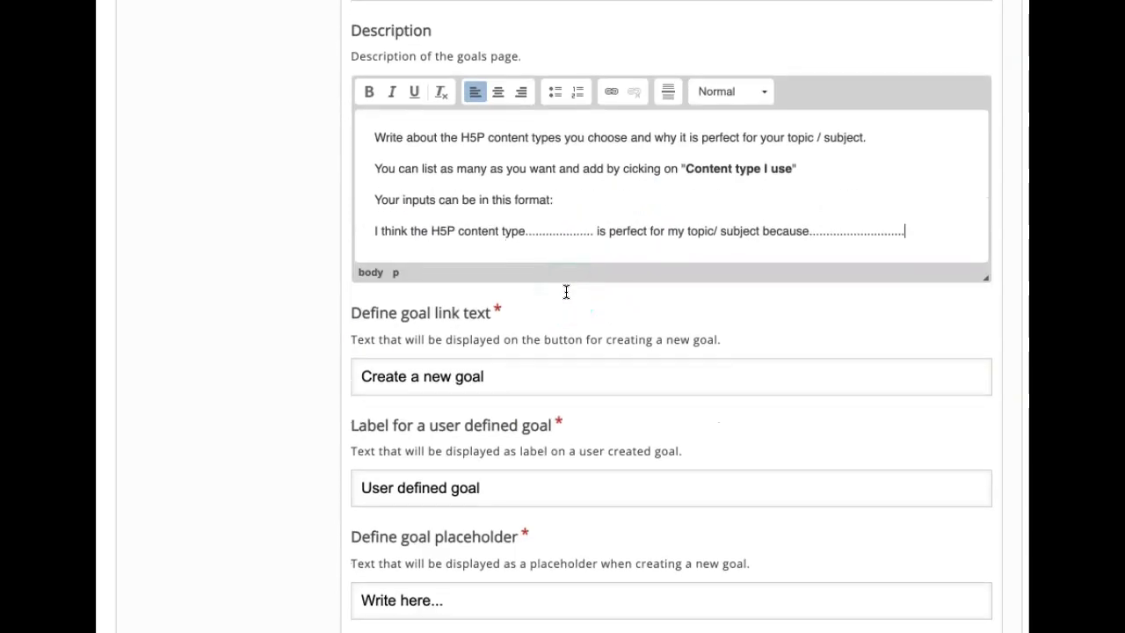
pyautogui.click(375, 200)
pyautogui.moveTo(374, 199); pyautogui.dragTo(583, 190)
pyautogui.click(583, 190)
pyautogui.click(367, 95)
pyautogui.moveTo(374, 199); pyautogui.dragTo(340, 190)
pyautogui.click(583, 190)
pyautogui.click(367, 95)
pyautogui.hotkey('ctrl', 'a')
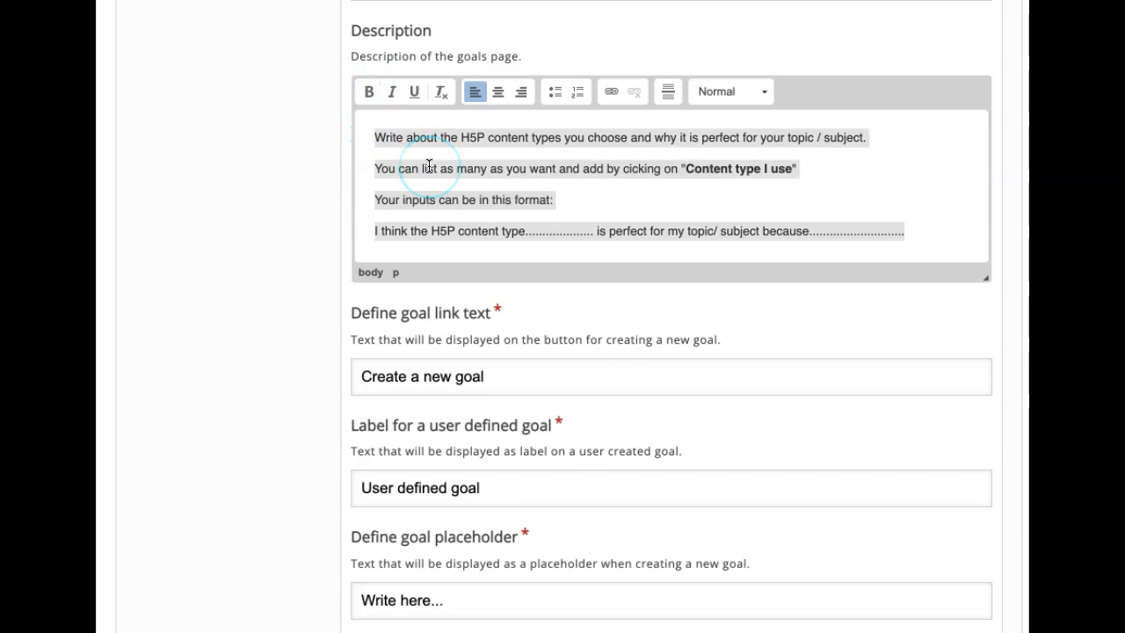
pyautogui.click(442, 91)
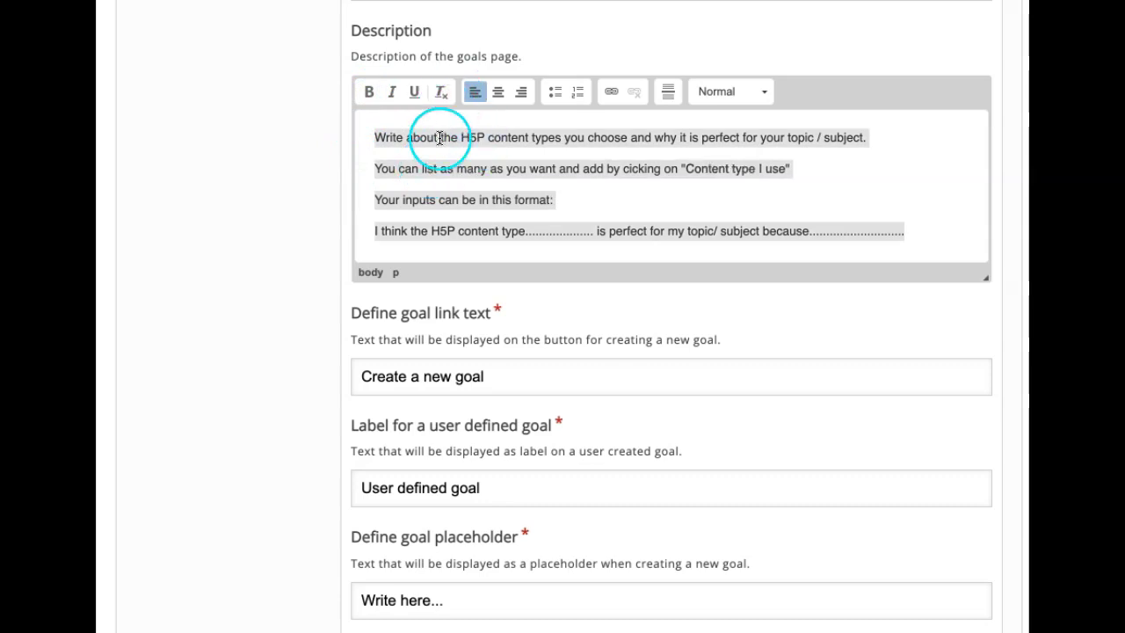
# Step: Make the line "Your inputs can be in this format:" bold in the goals page description
pyautogui.click(457, 182)
pyautogui.moveTo(563, 201); pyautogui.dragTo(346, 188)
pyautogui.click(366, 95)
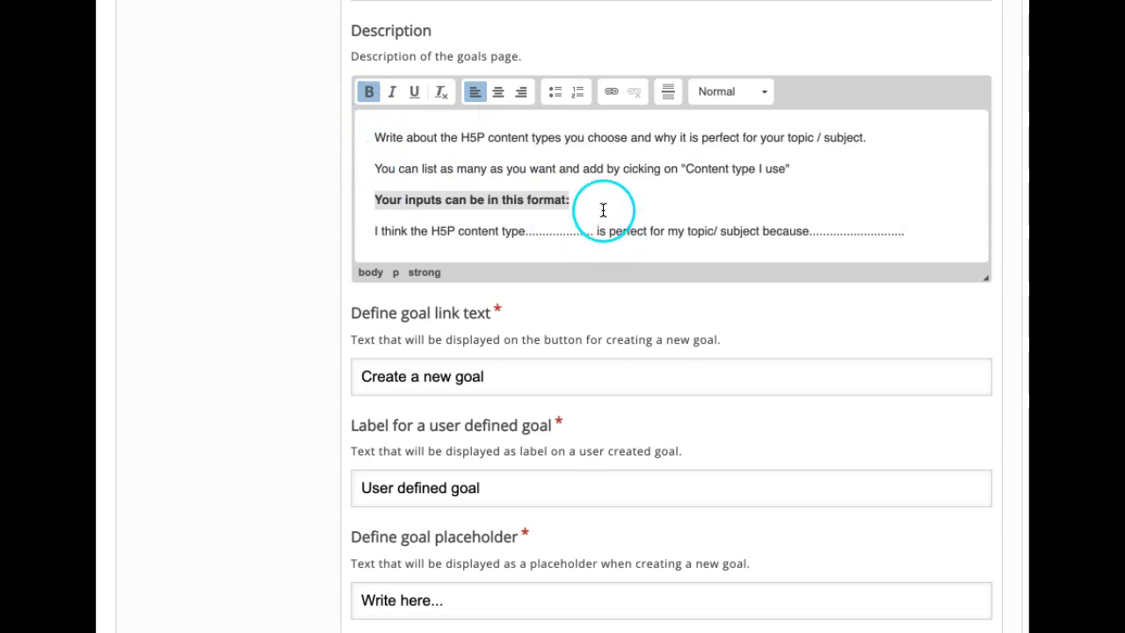
pyautogui.scroll(1, 603, 210)
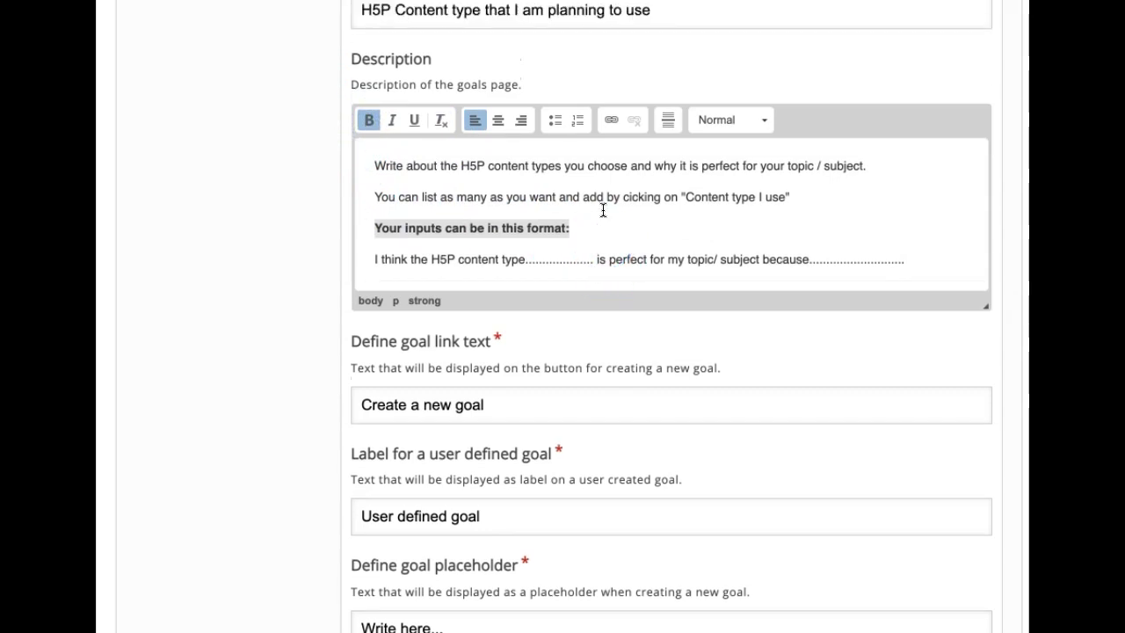
# Step: Set the goals page's define goal link text to "Content type I use"
pyautogui.scroll(-3, 602, 210)
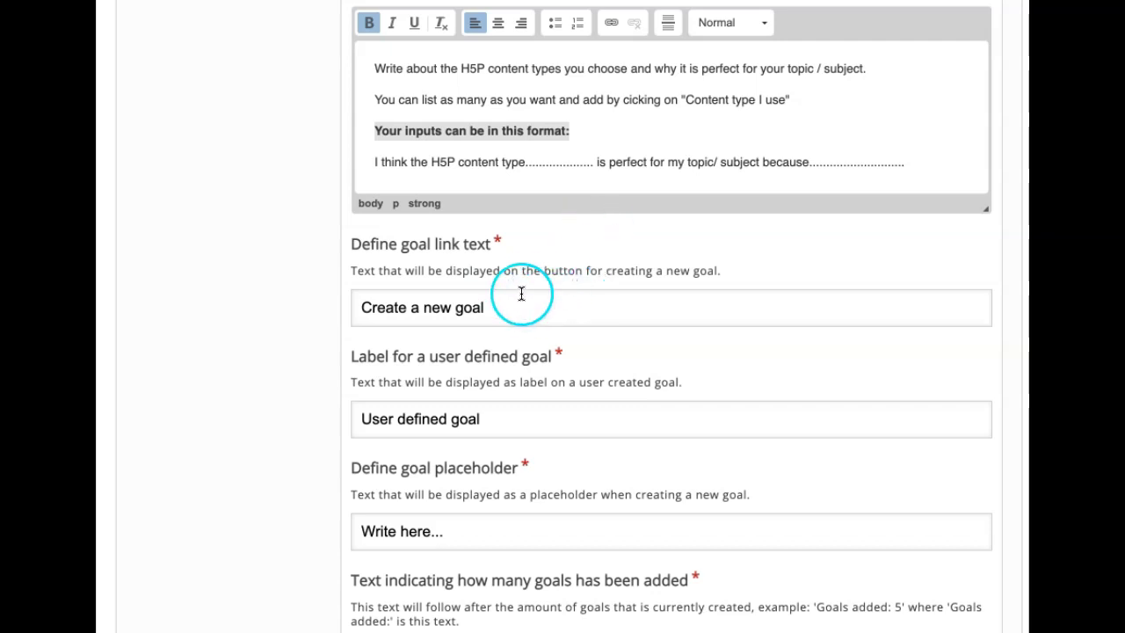
pyautogui.click(483, 303)
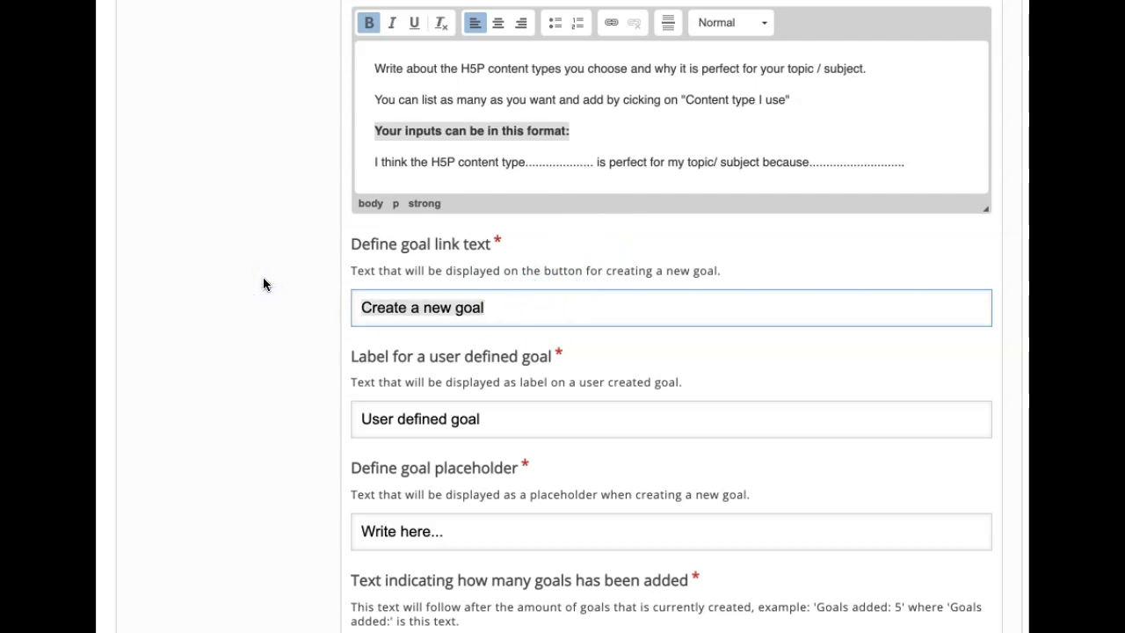
pyautogui.write('C')
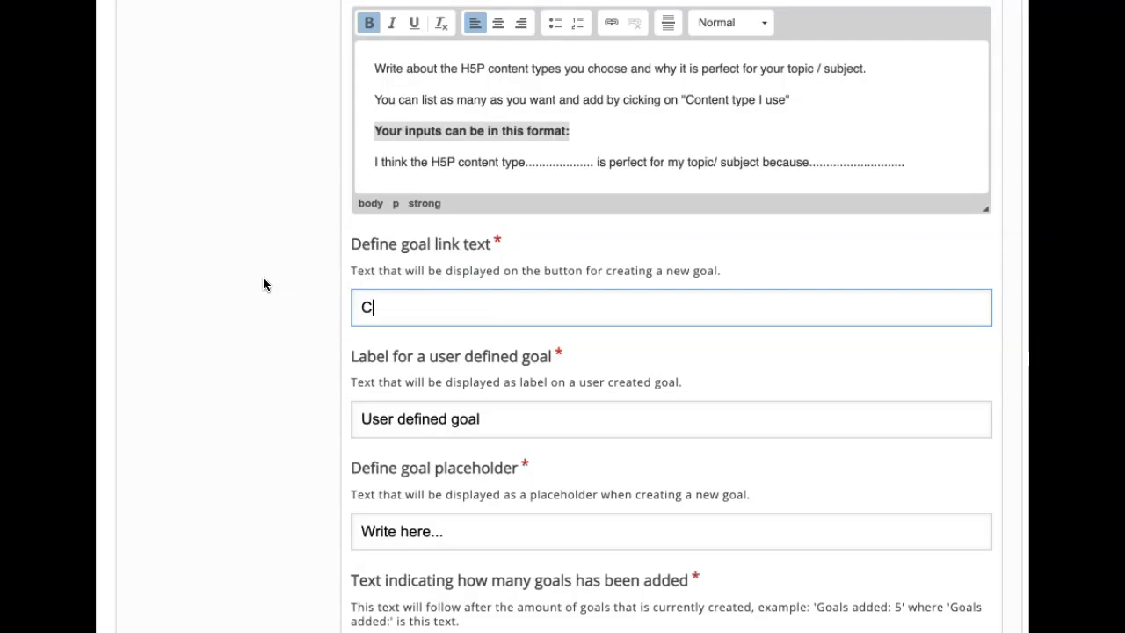
pyautogui.write('ontent type I use')
# Step: Set the label for a user defined goal to "Content type"
pyautogui.scroll(-3, 263, 277)
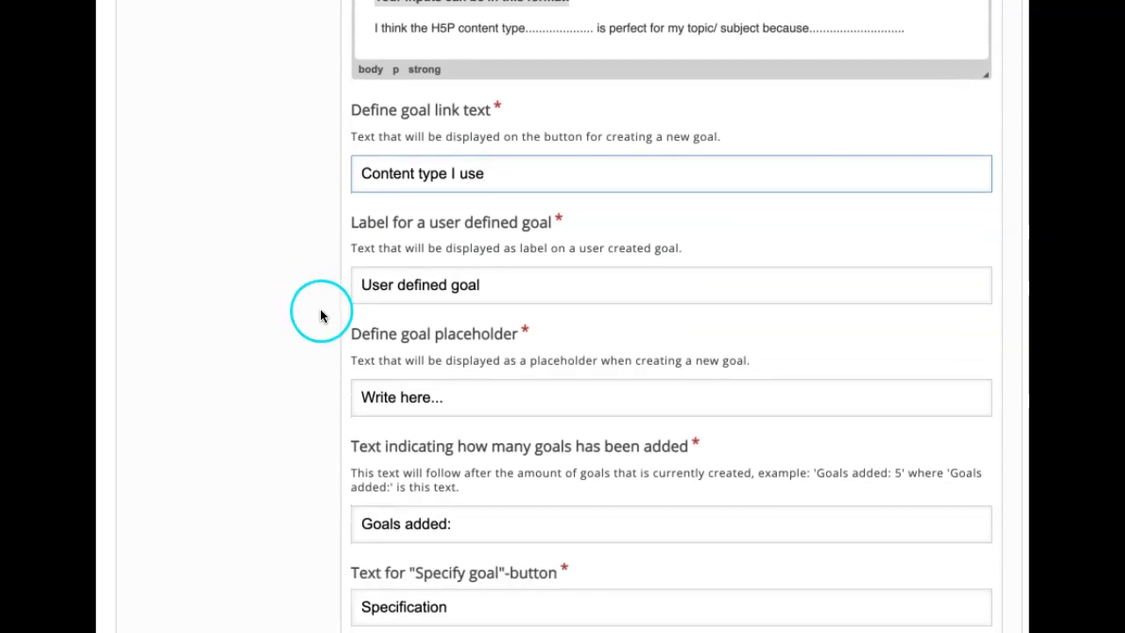
pyautogui.moveTo(519, 289); pyautogui.dragTo(245, 290)
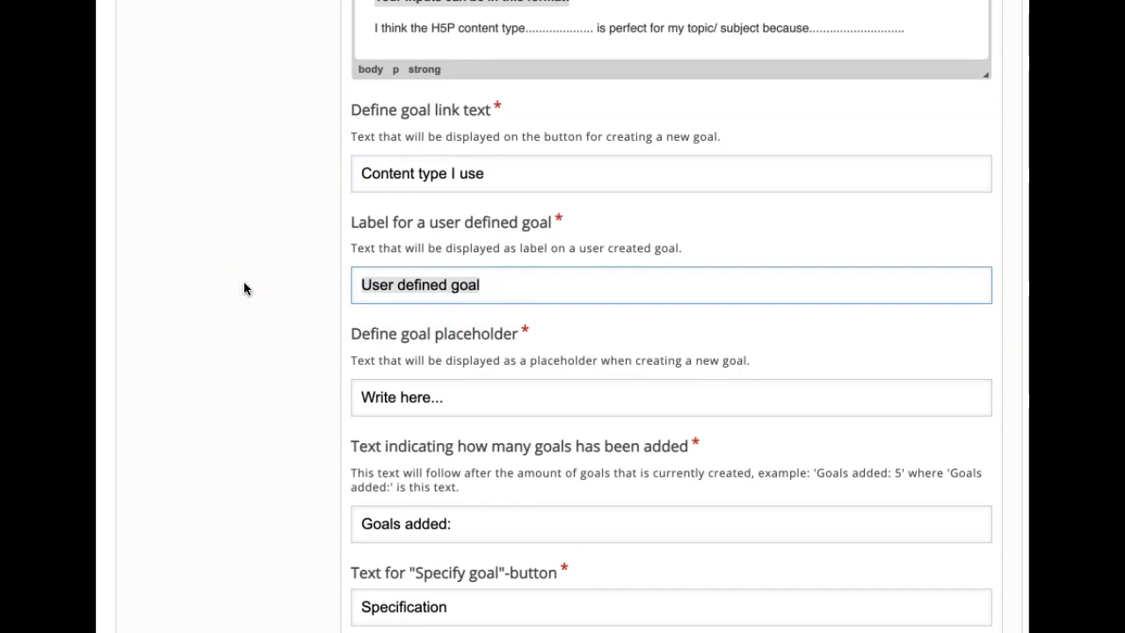
pyautogui.write('Content type')
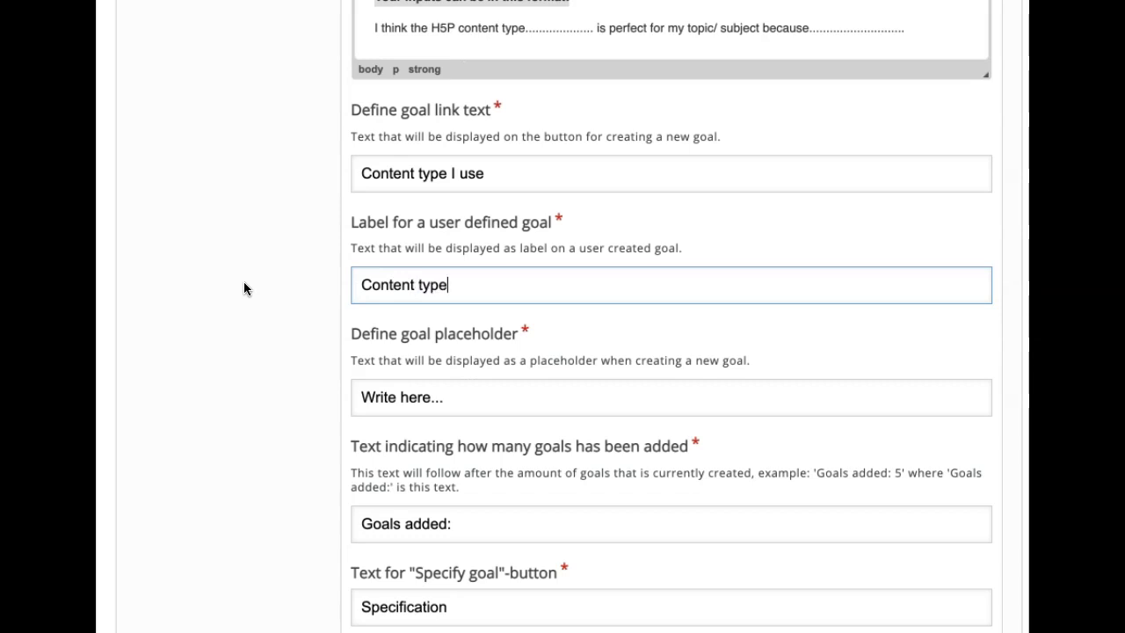
pyautogui.scroll(-3, 245, 288)
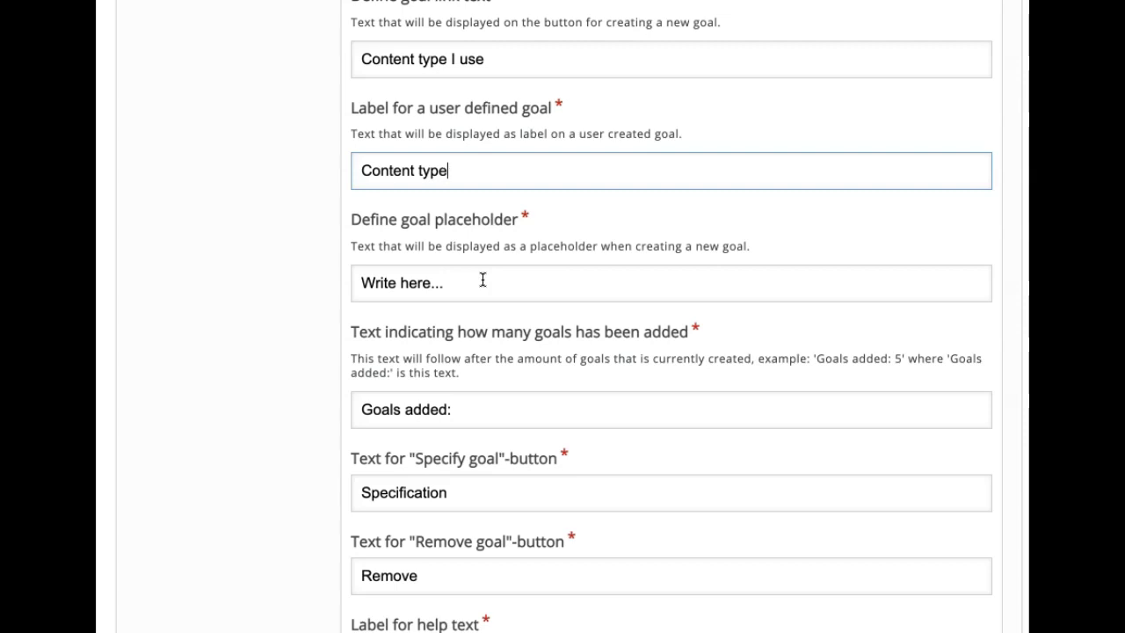
# Step: Set the text indicating how many goals have been added to "Content types added:" on the goals page
pyautogui.scroll(-3, 537, 286)
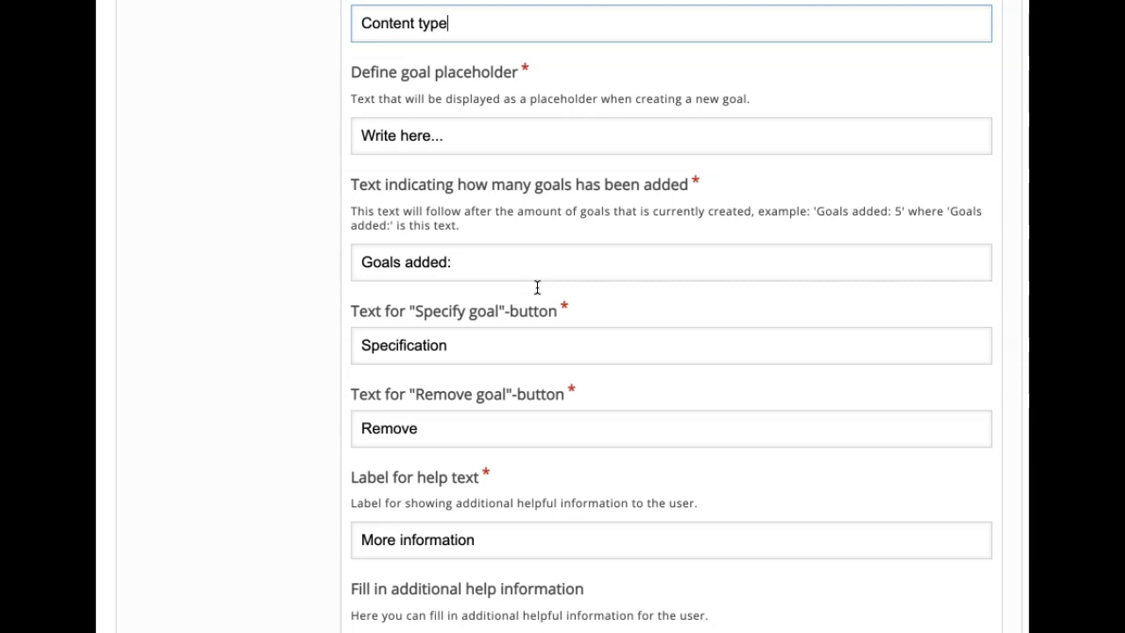
pyautogui.click(461, 268)
pyautogui.doubleClick(400, 263)
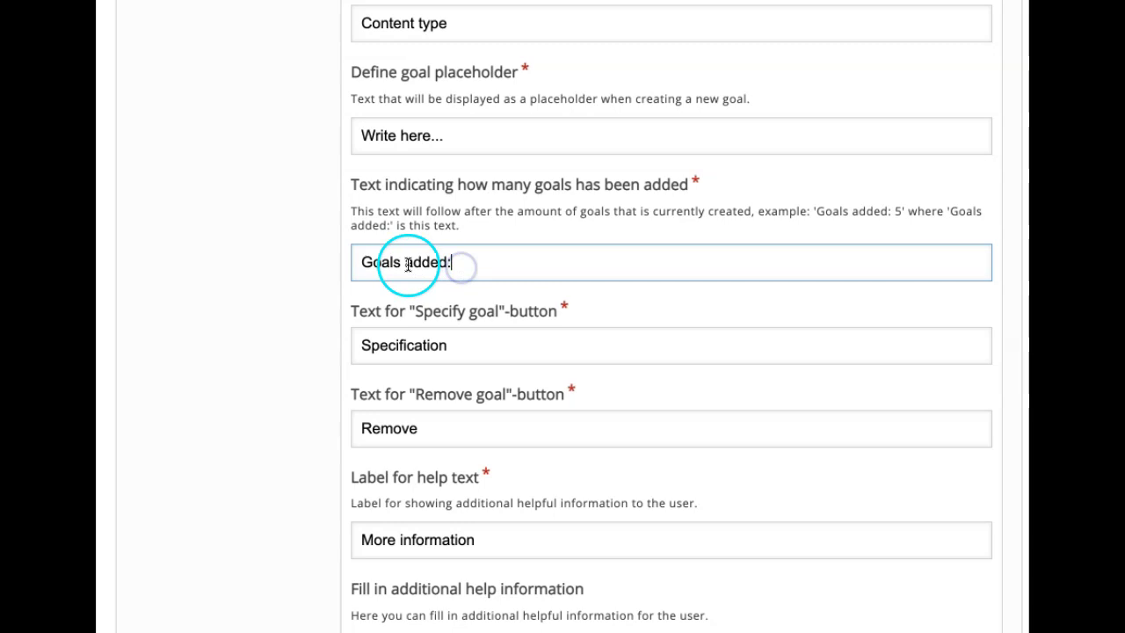
pyautogui.write('Content ty')
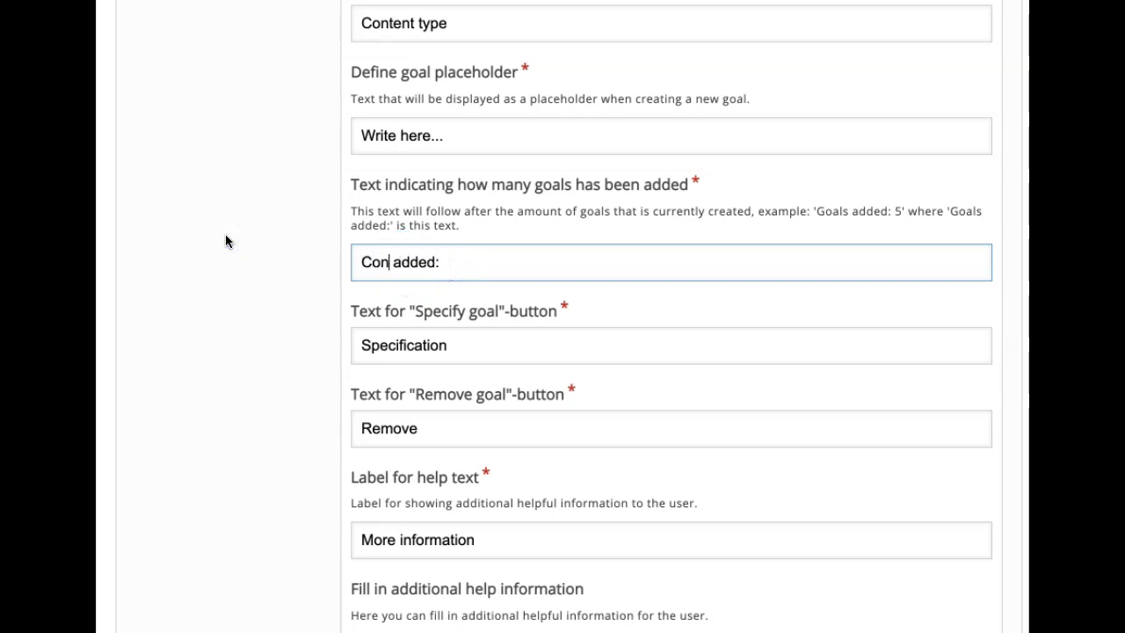
pyautogui.write('pes')
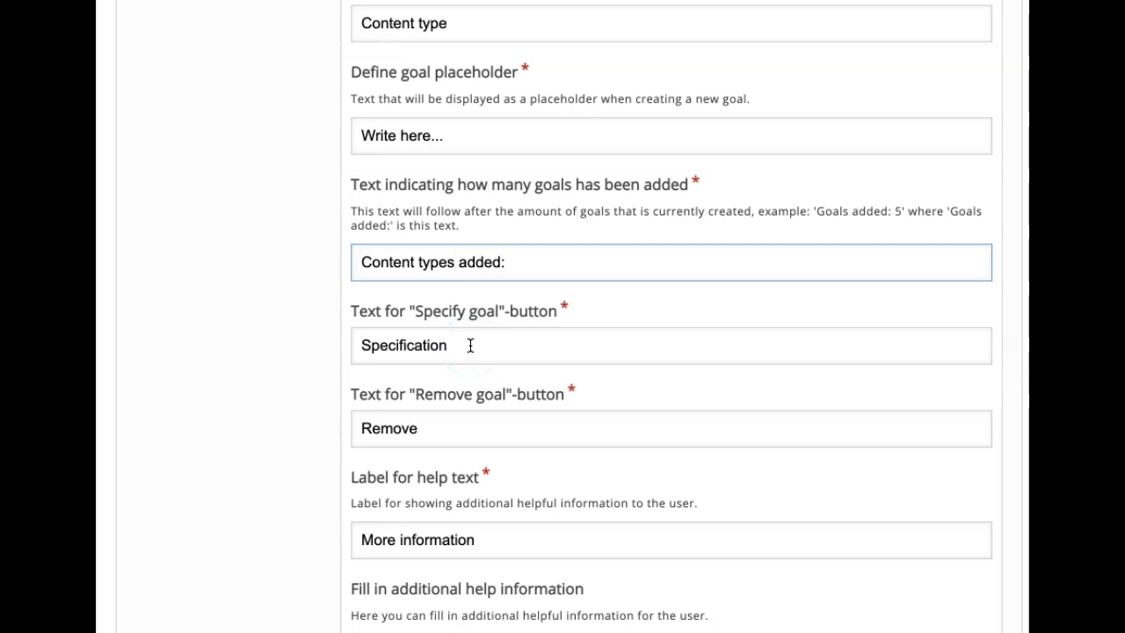
# Step: Set the text of the goals page's "Specify goal" button to "Details"
pyautogui.moveTo(470, 346); pyautogui.dragTo(326, 337)
pyautogui.write('Details')
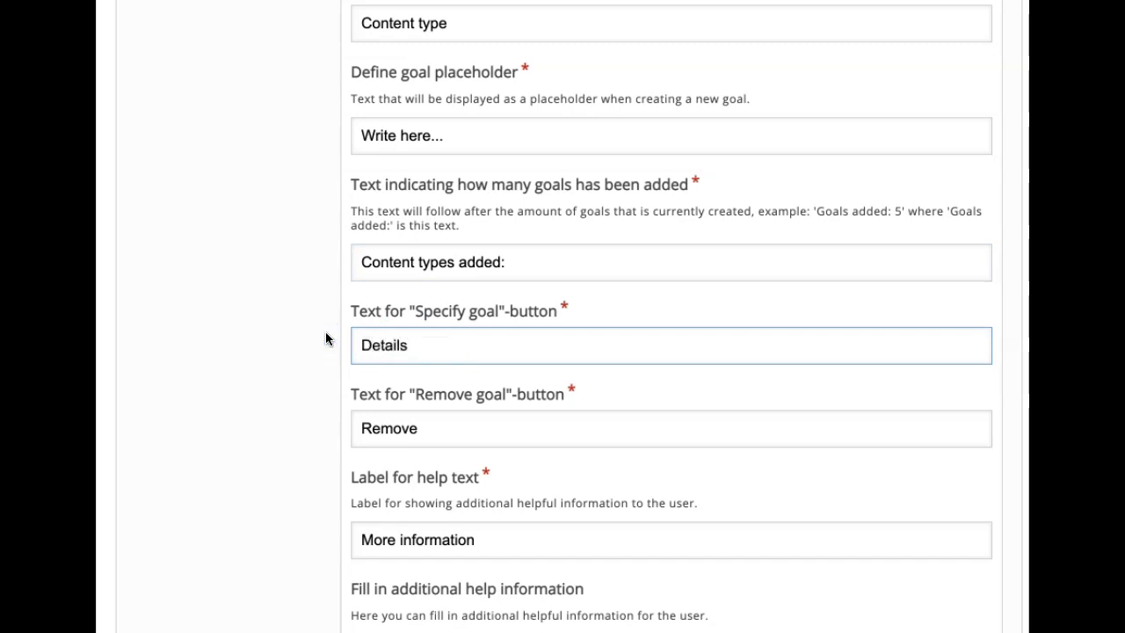
# Step: Add a third page to the documentation tool and set its page type to Goals assessment page
pyautogui.scroll(-2, 325, 338)
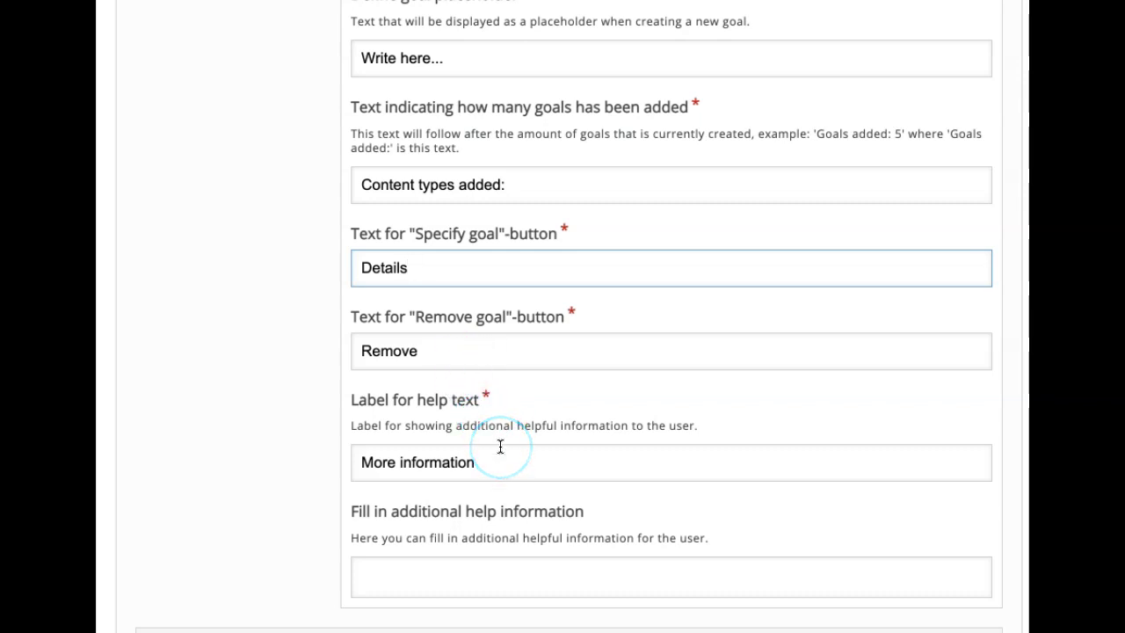
pyautogui.scroll(6, 500, 447)
pyautogui.scroll(4, 500, 447)
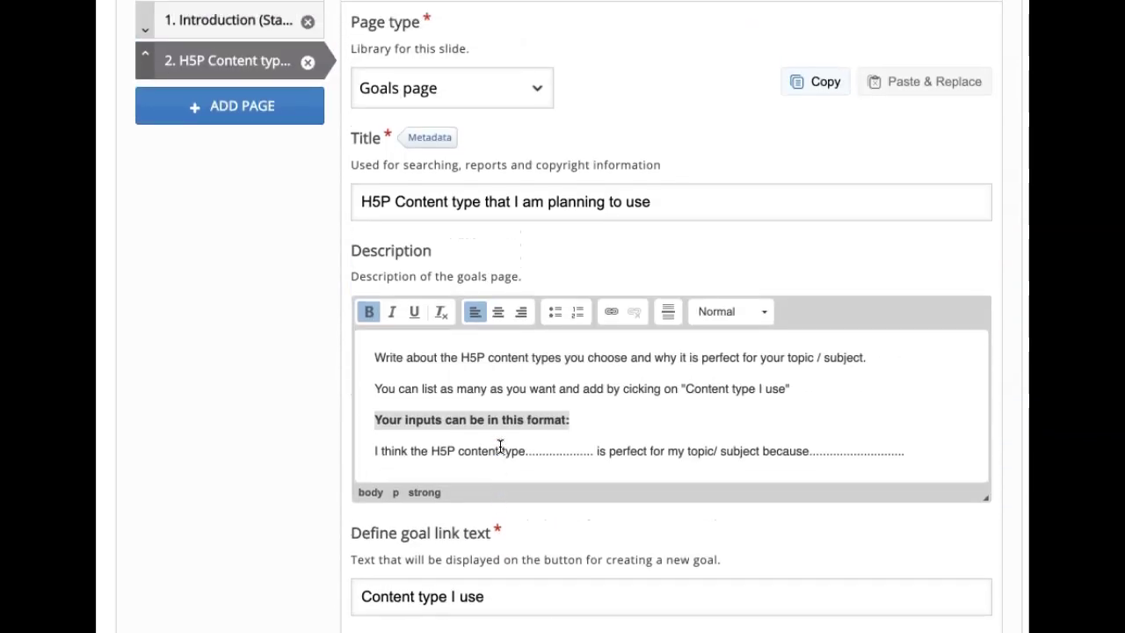
pyautogui.click(531, 273)
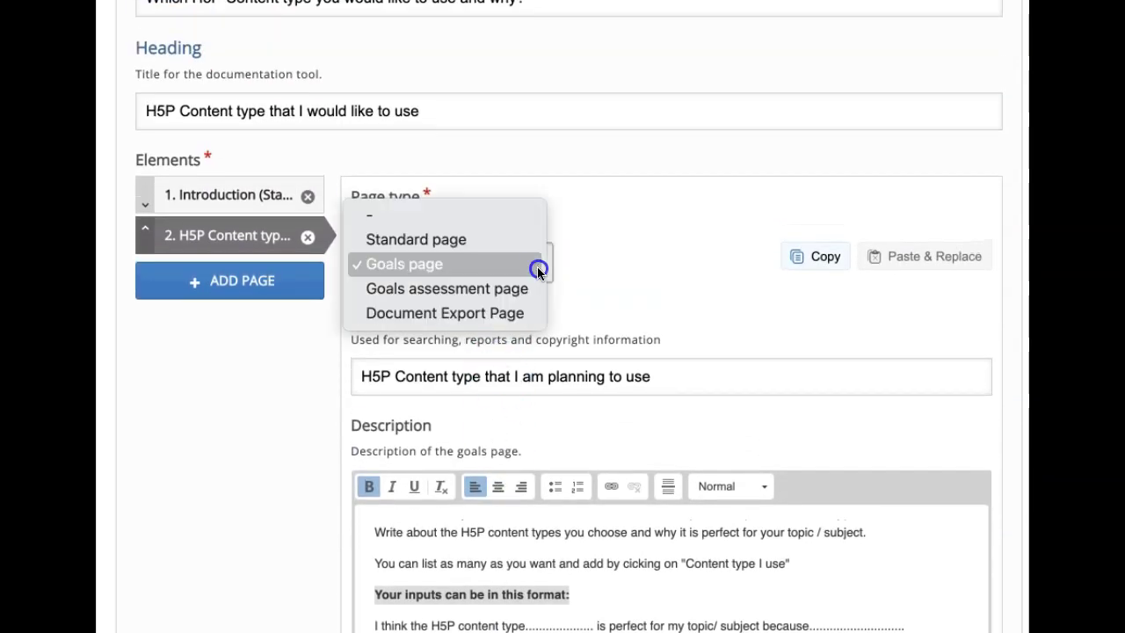
pyautogui.click(654, 255)
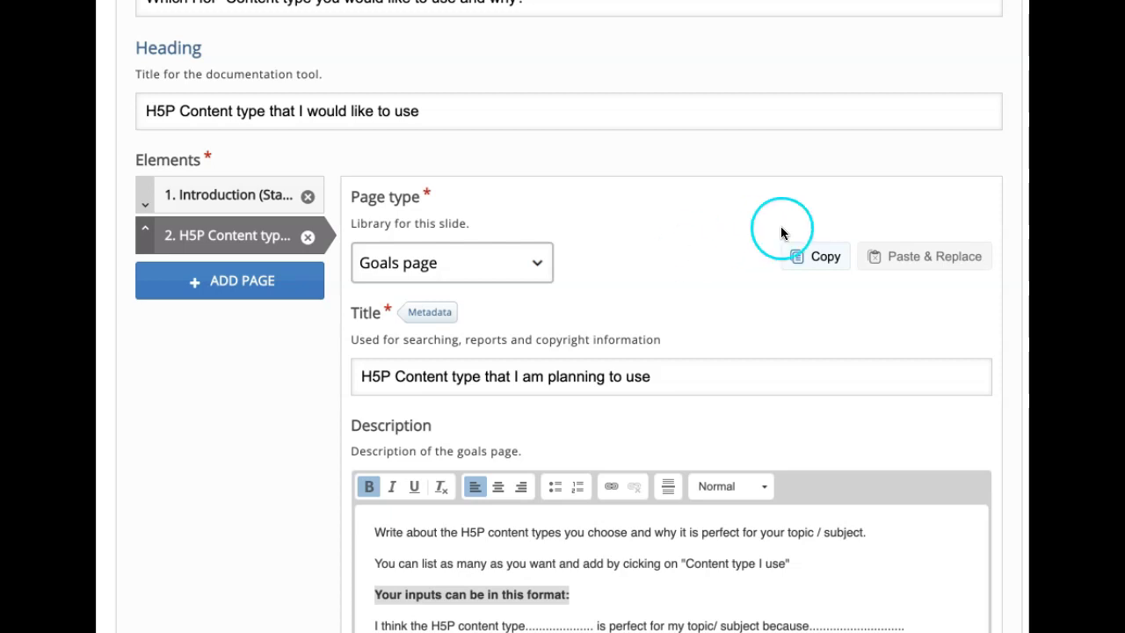
pyautogui.click(221, 289)
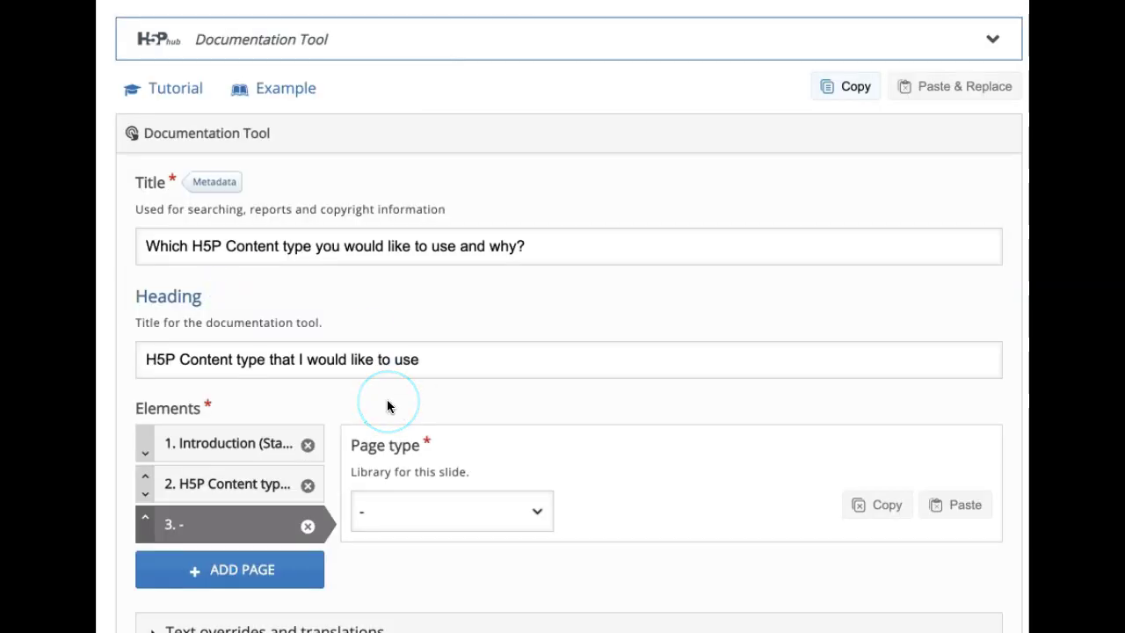
pyautogui.click(516, 510)
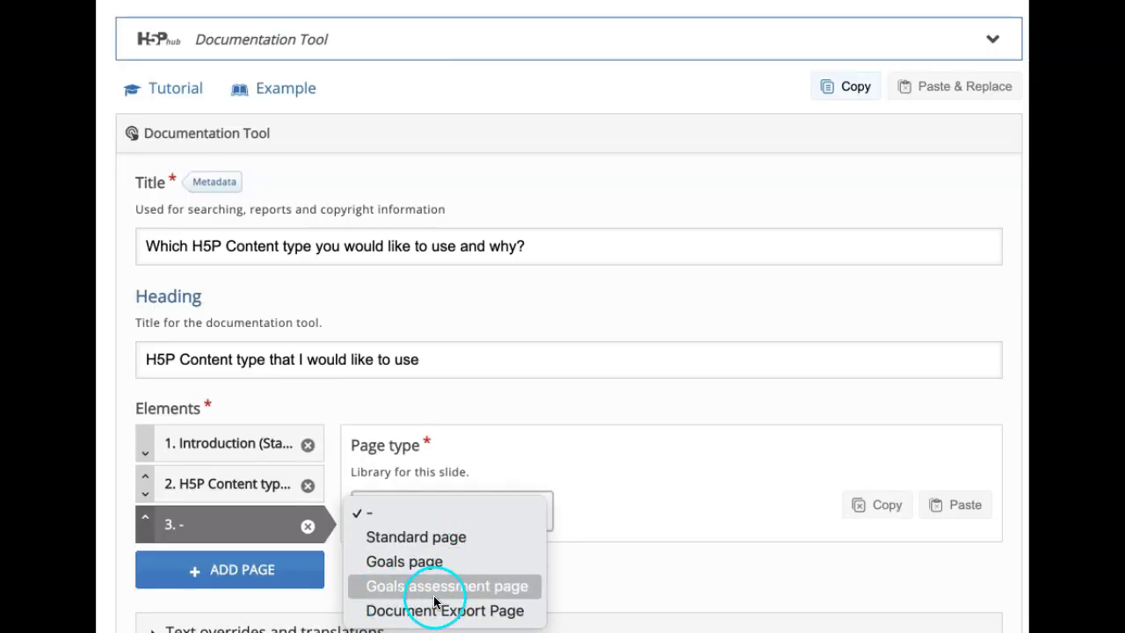
pyautogui.click(490, 589)
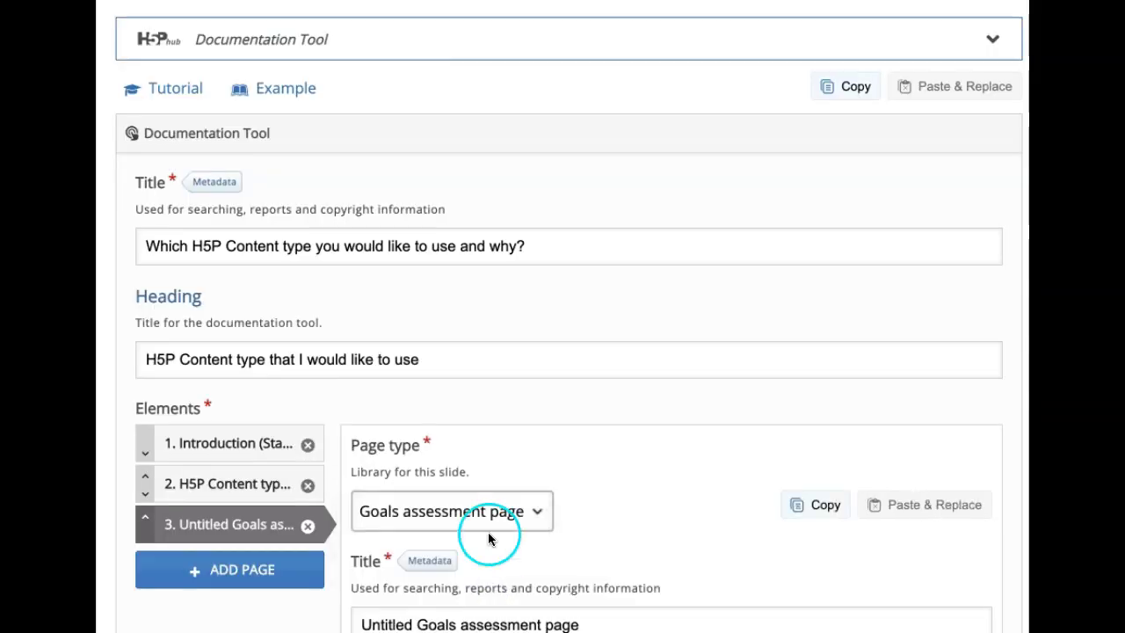
# Step: Remove the word "Untitled" from the goals assessment page's title
pyautogui.scroll(-5, 492, 499)
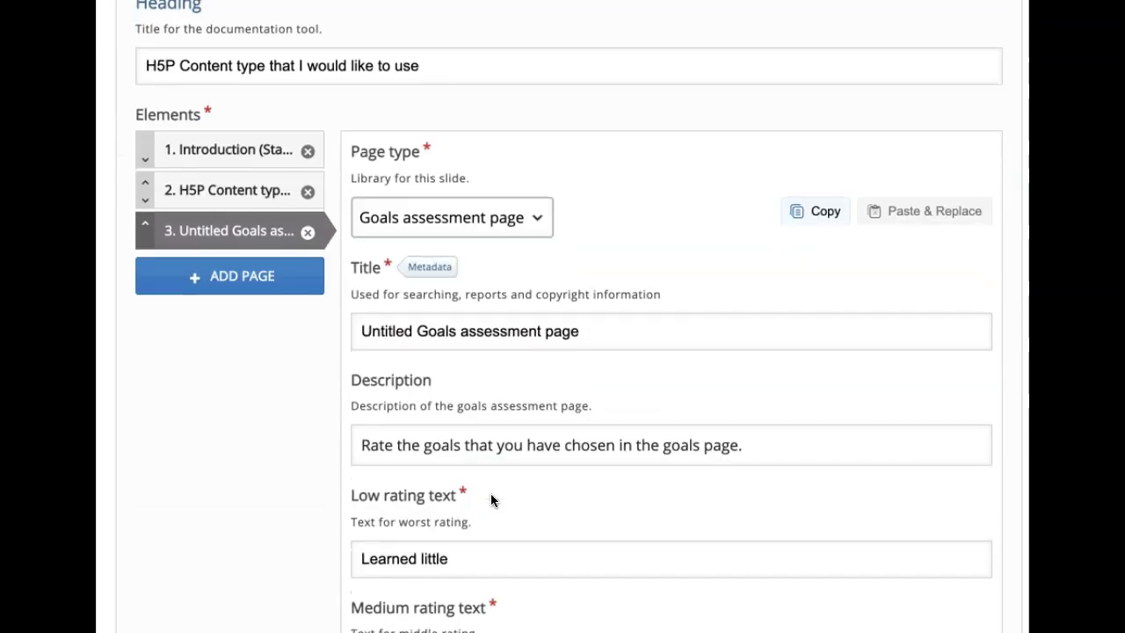
pyautogui.scroll(-2, 491, 499)
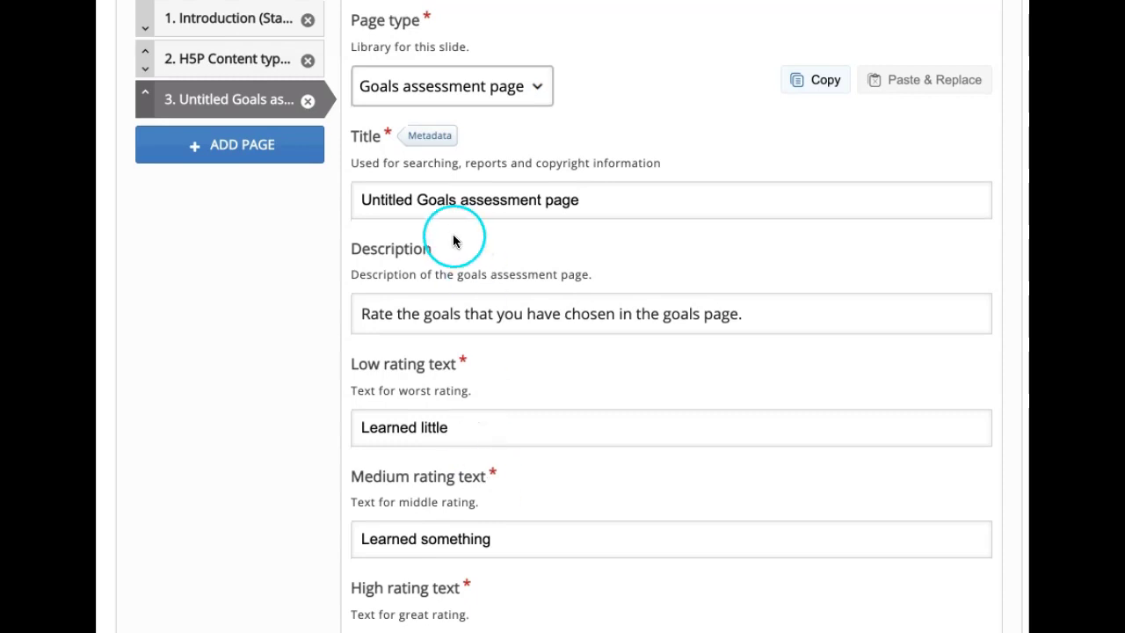
pyautogui.moveTo(415, 201); pyautogui.dragTo(318, 191)
pyautogui.press('BackSpace')
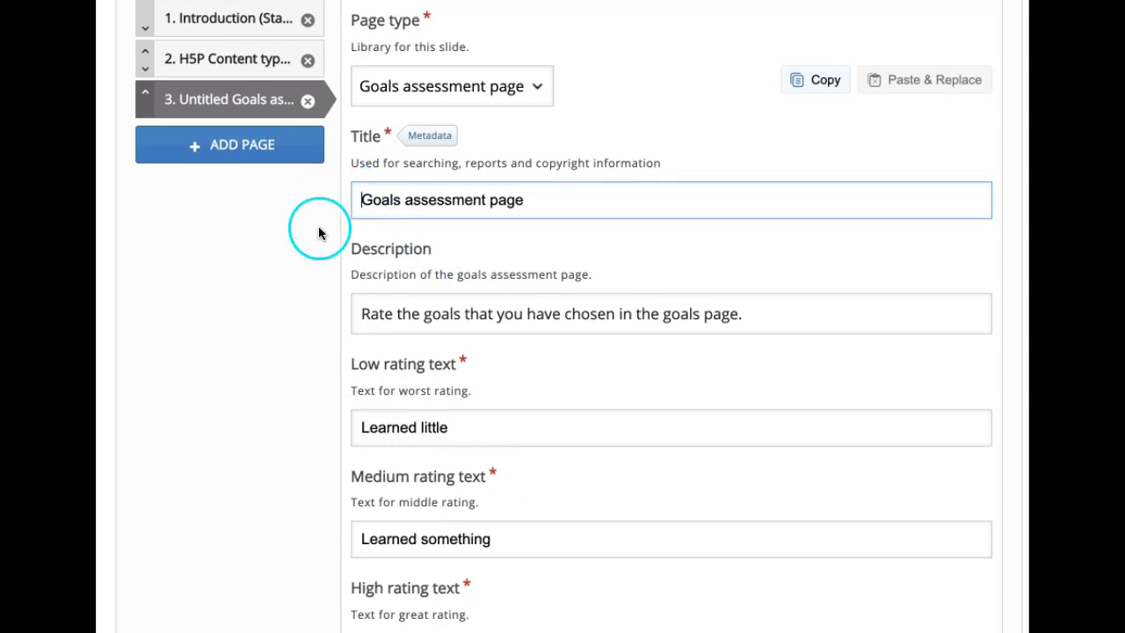
pyautogui.moveTo(550, 203); pyautogui.dragTo(284, 194)
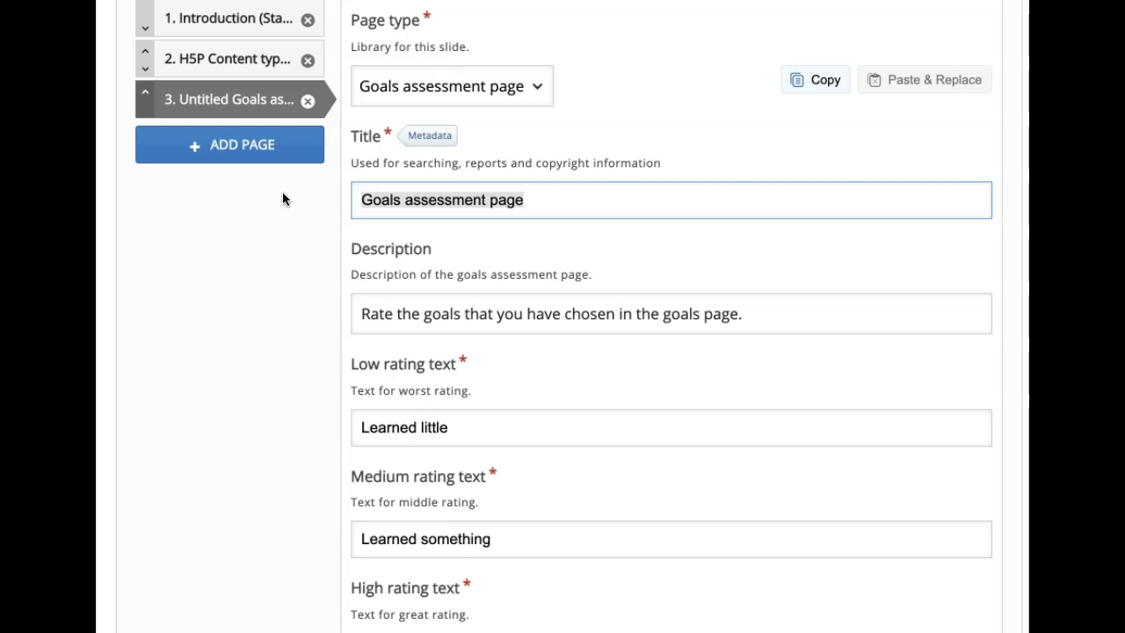
# Step: Review the title, description and goal labels of the second page, the goals page
pyautogui.click(218, 36)
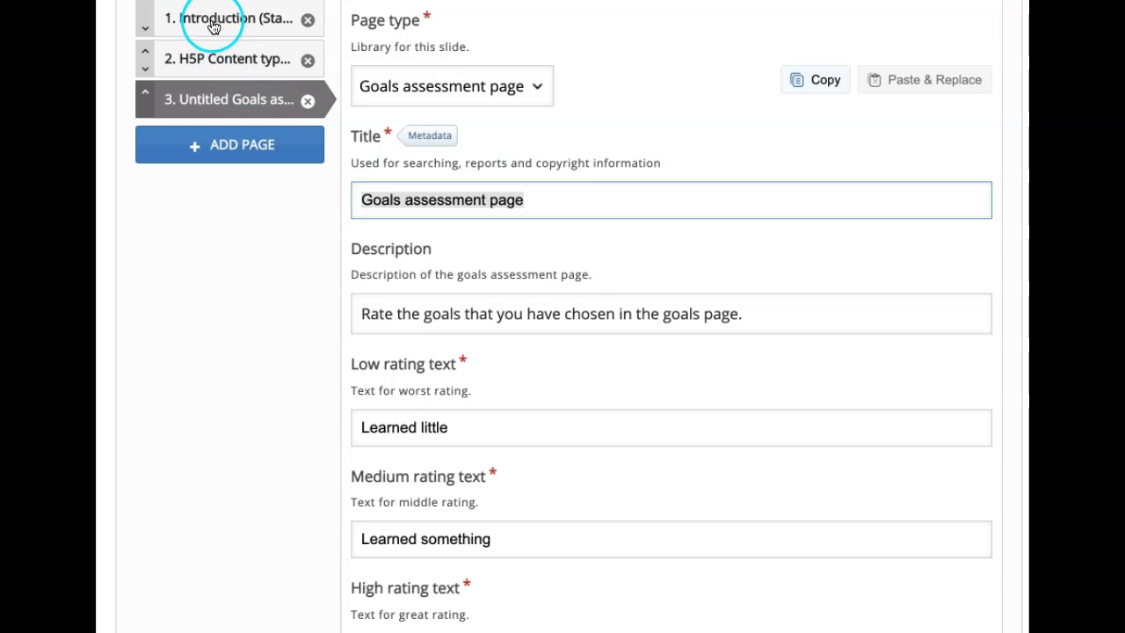
pyautogui.click(257, 61)
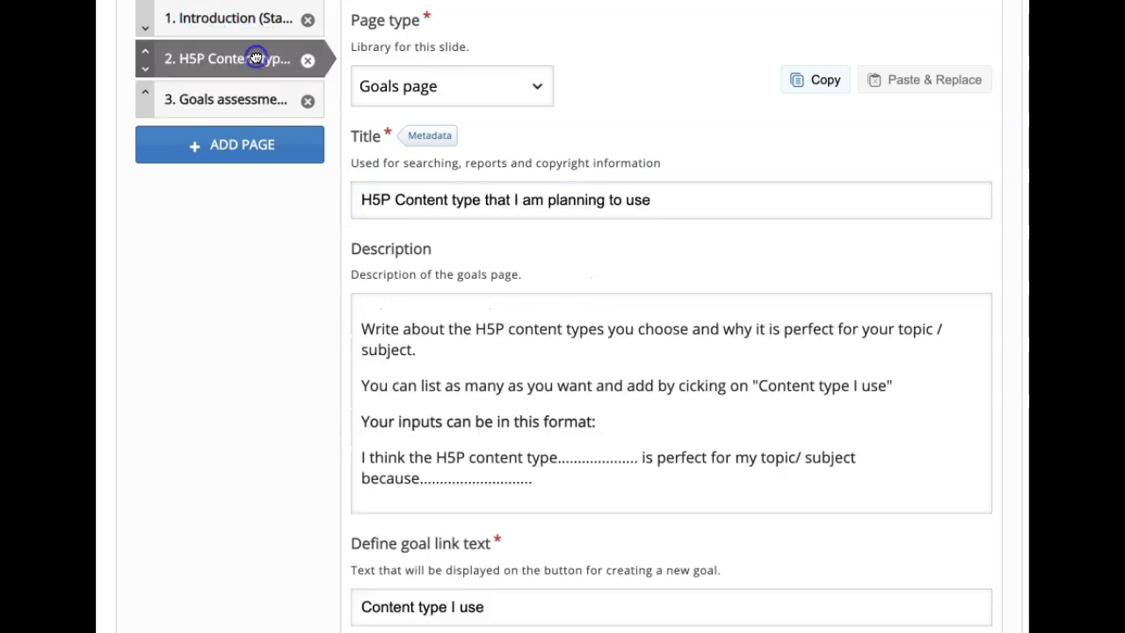
pyautogui.scroll(-5, 442, 319)
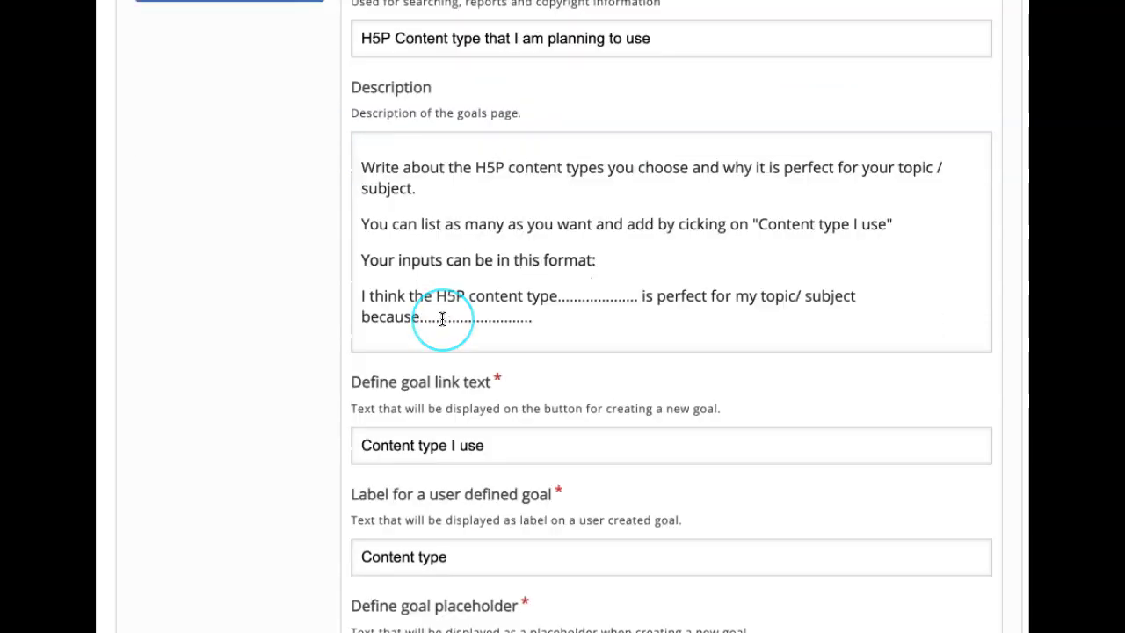
pyautogui.scroll(5, 442, 319)
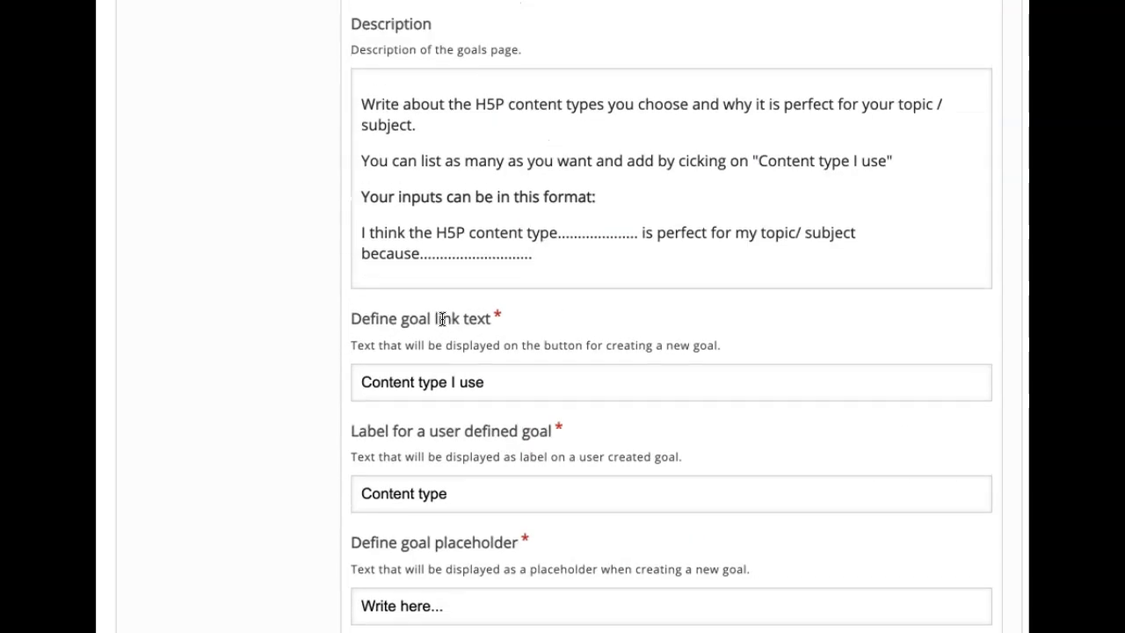
pyautogui.scroll(1, 442, 319)
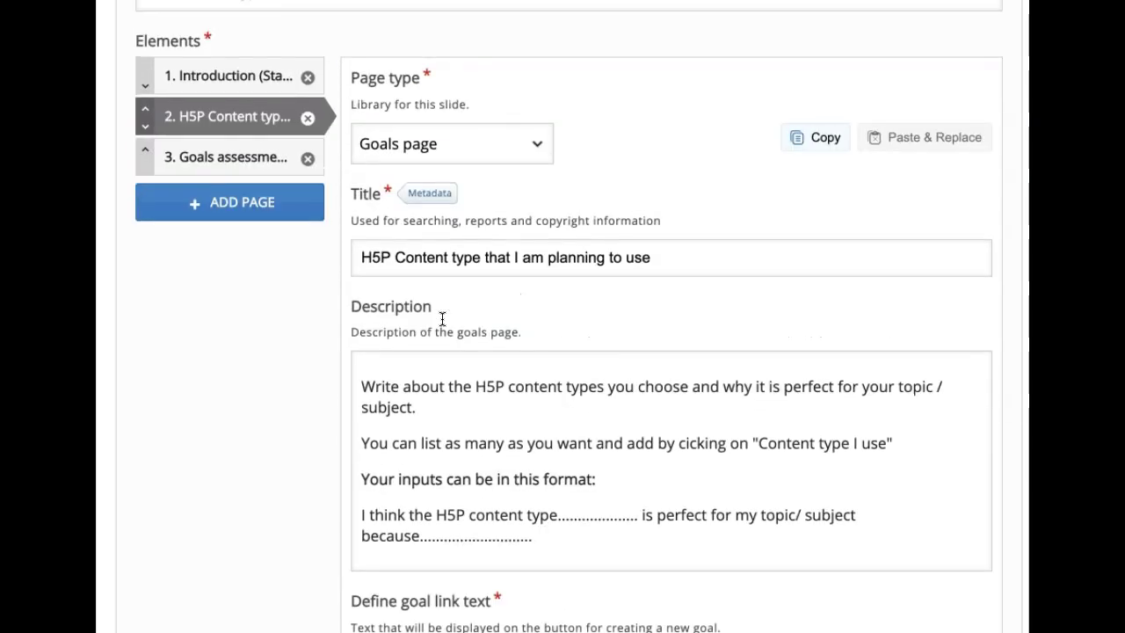
# Step: Reopen the goals assessment page and set its title to "Content type prioritisation"
pyautogui.click(220, 167)
pyautogui.click(559, 335)
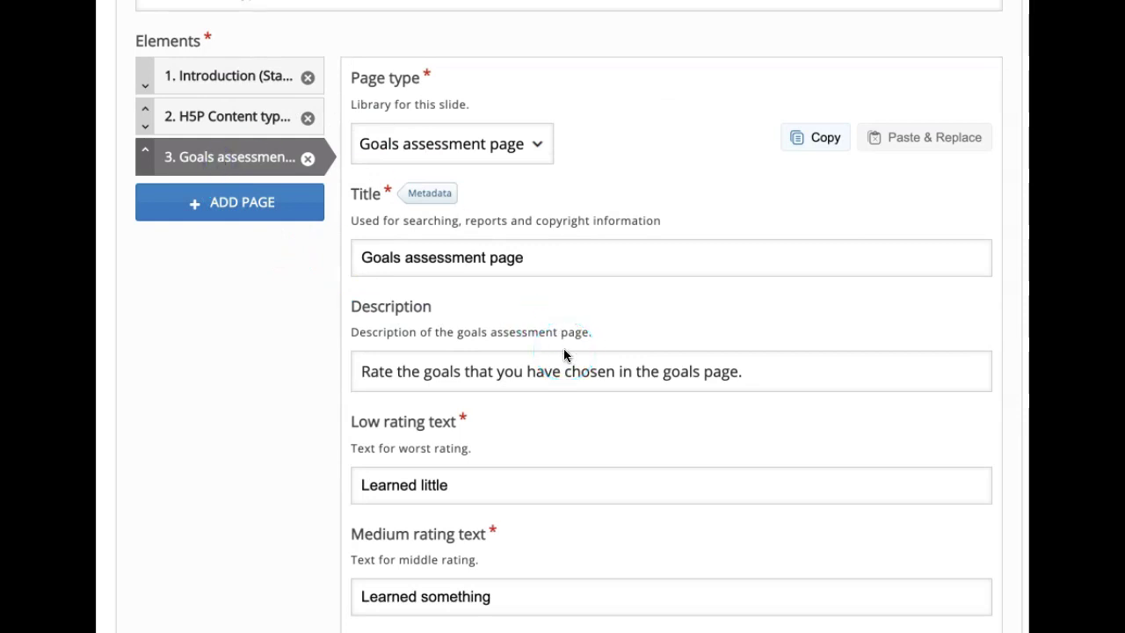
pyautogui.click(542, 262)
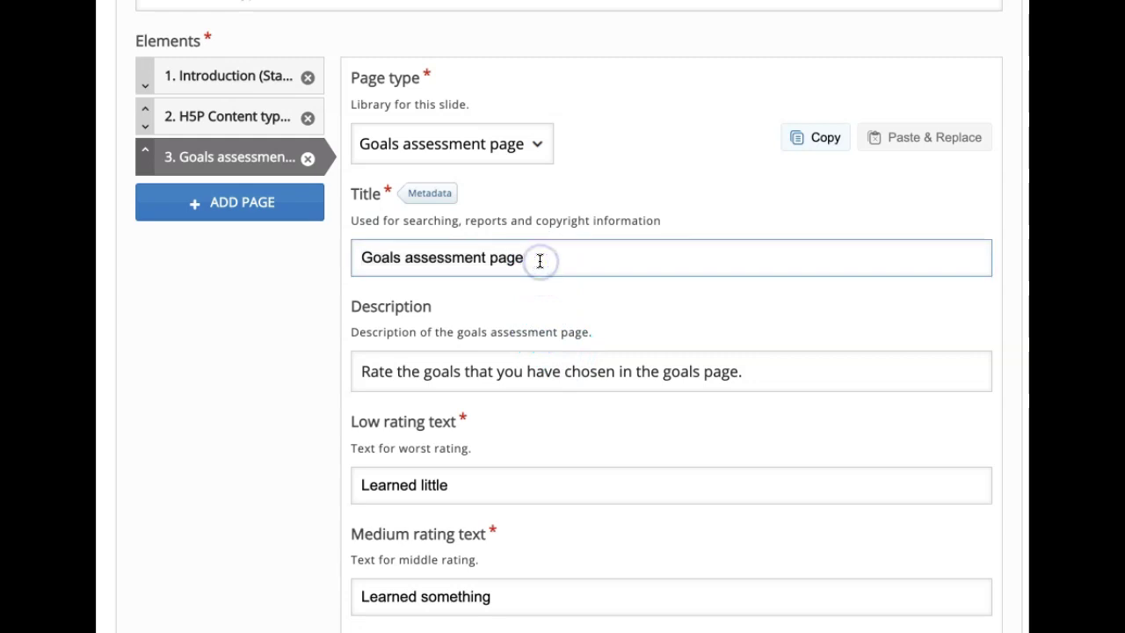
pyautogui.moveTo(540, 261); pyautogui.dragTo(345, 250)
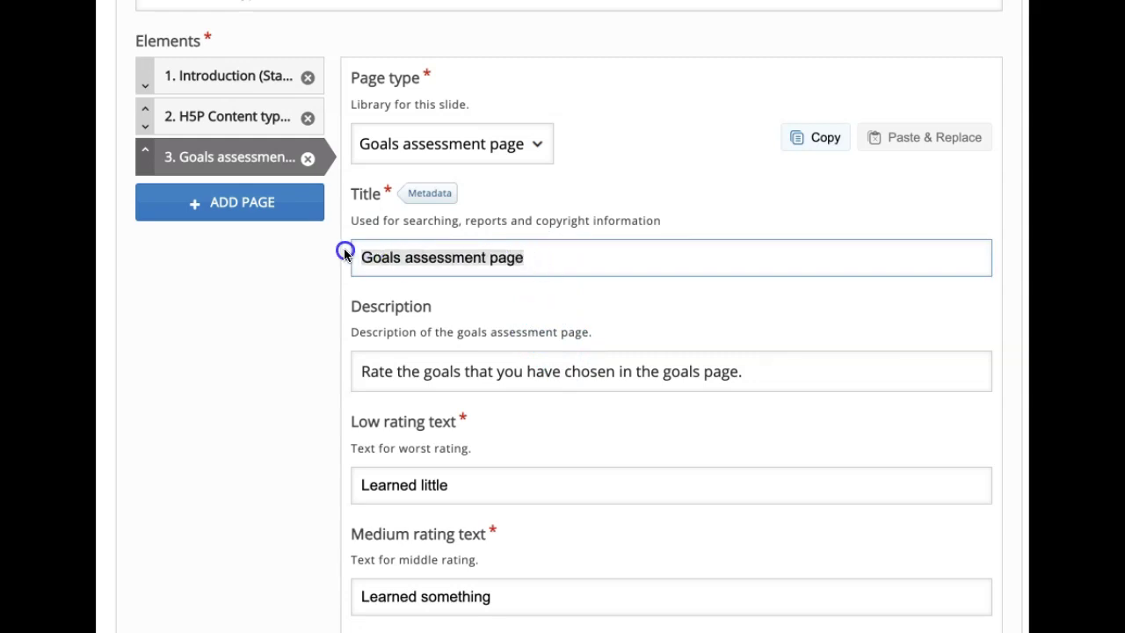
pyautogui.write('Content typ')
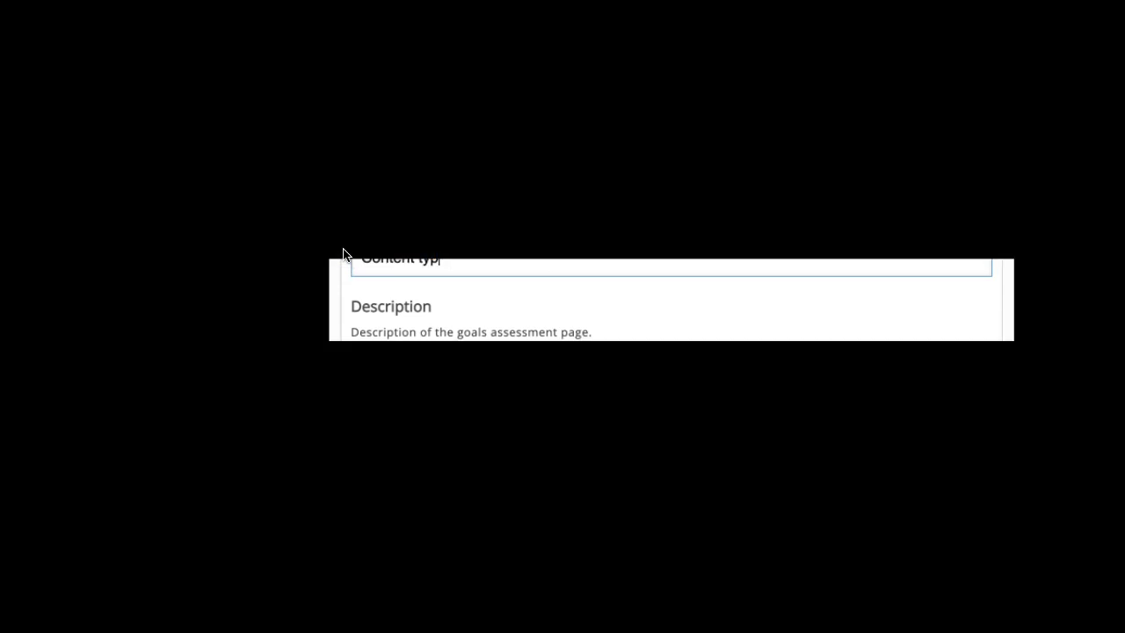
pyautogui.write('e prioritisation')
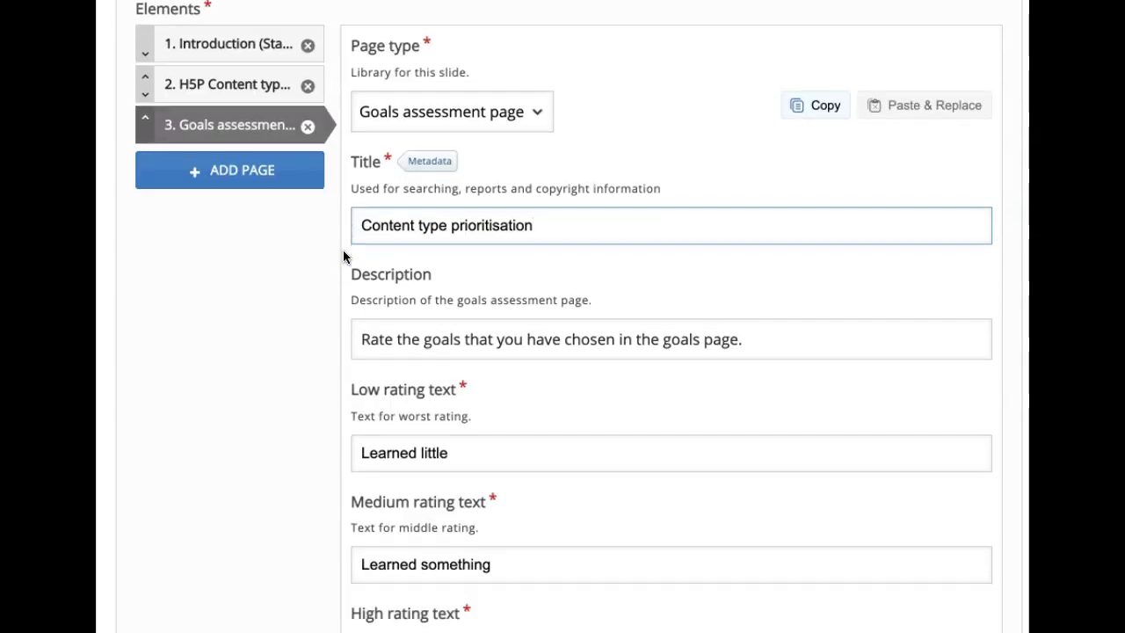
# Step: Replace the assessment page's description with instructions to rate and prioritize the created content types from most to less important, to plan action for the most significant ones
pyautogui.scroll(-2, 343, 255)
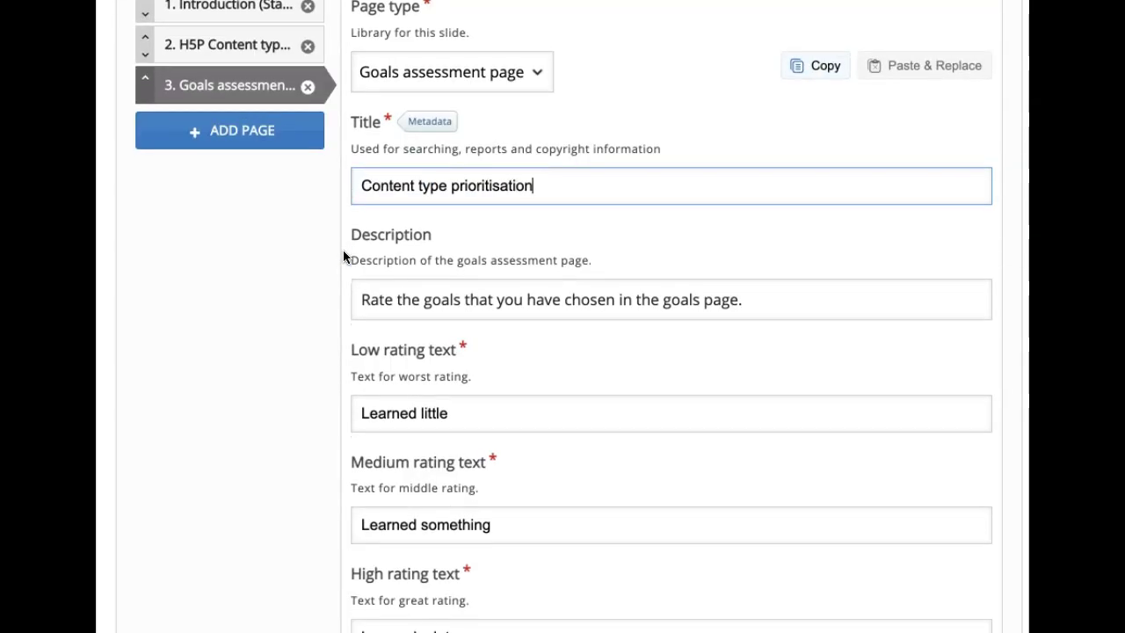
pyautogui.click(367, 297)
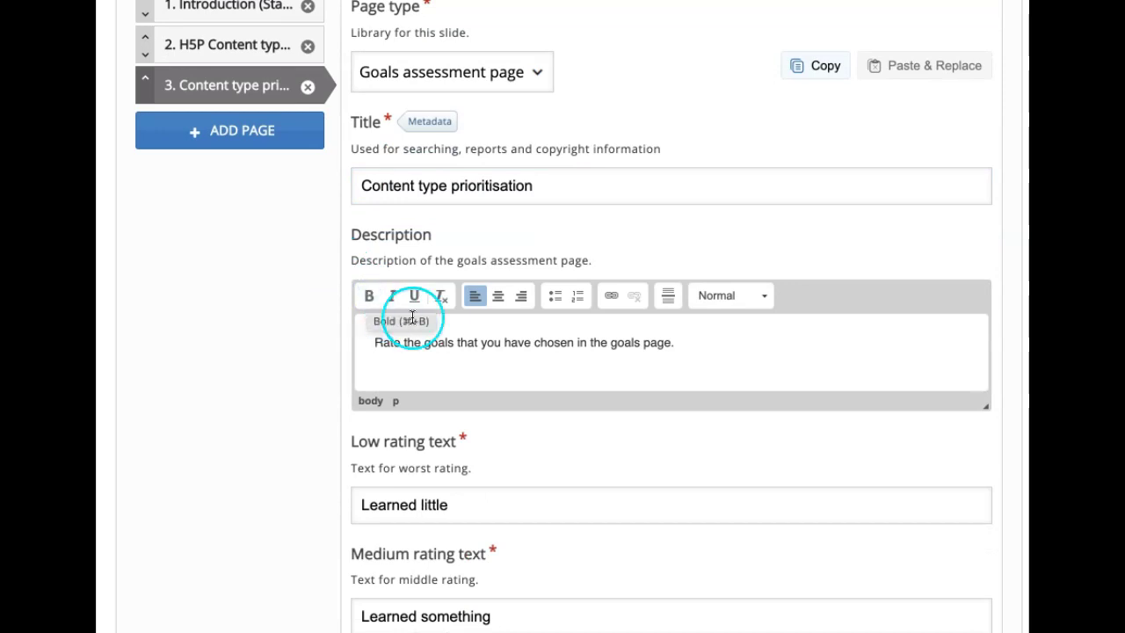
pyautogui.moveTo(703, 351); pyautogui.dragTo(357, 346)
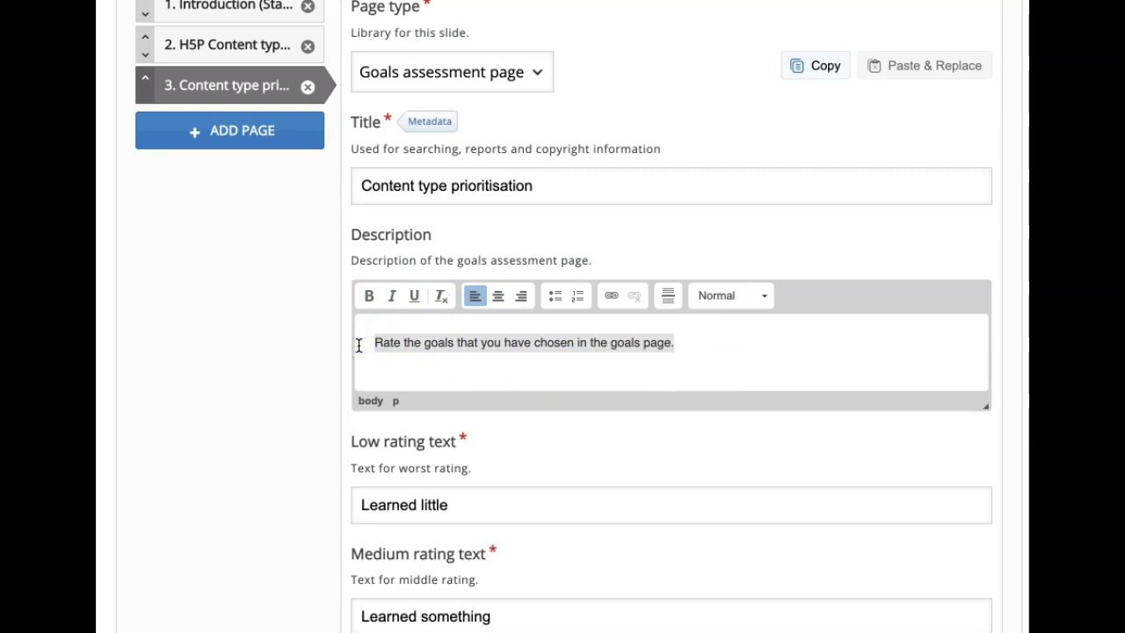
pyautogui.press('BackSpace')
pyautogui.write('Rate and prioritize the content types that you have created from most important to less important. This helps you to set out a plan of action for the most significant ones.')
pyautogui.moveTo(372, 319); pyautogui.dragTo(704, 346)
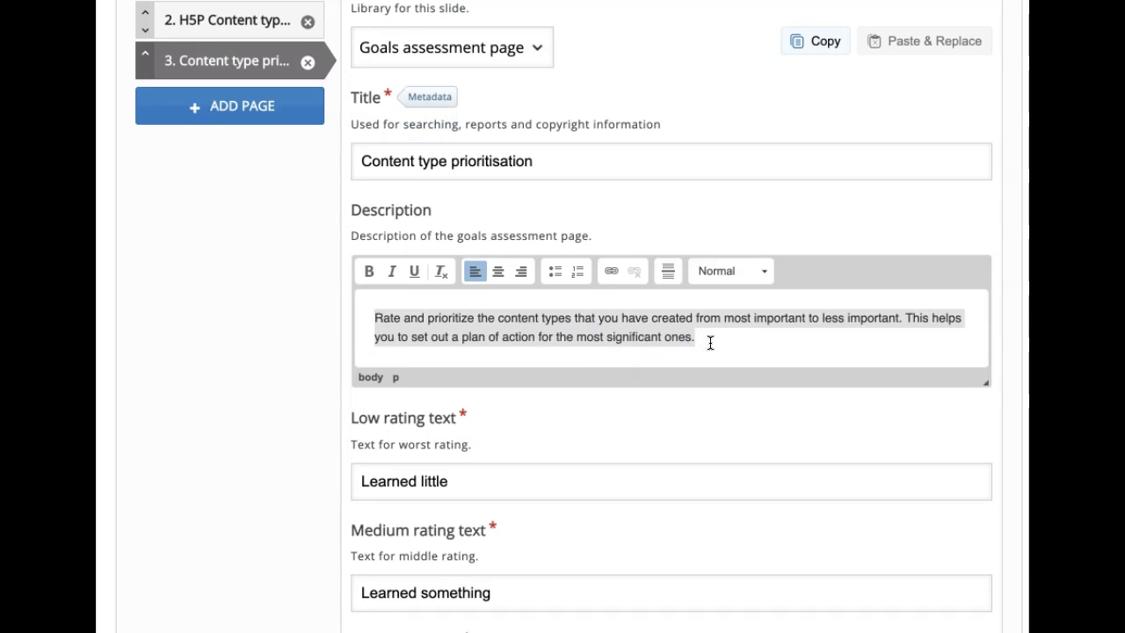
pyautogui.click(758, 339)
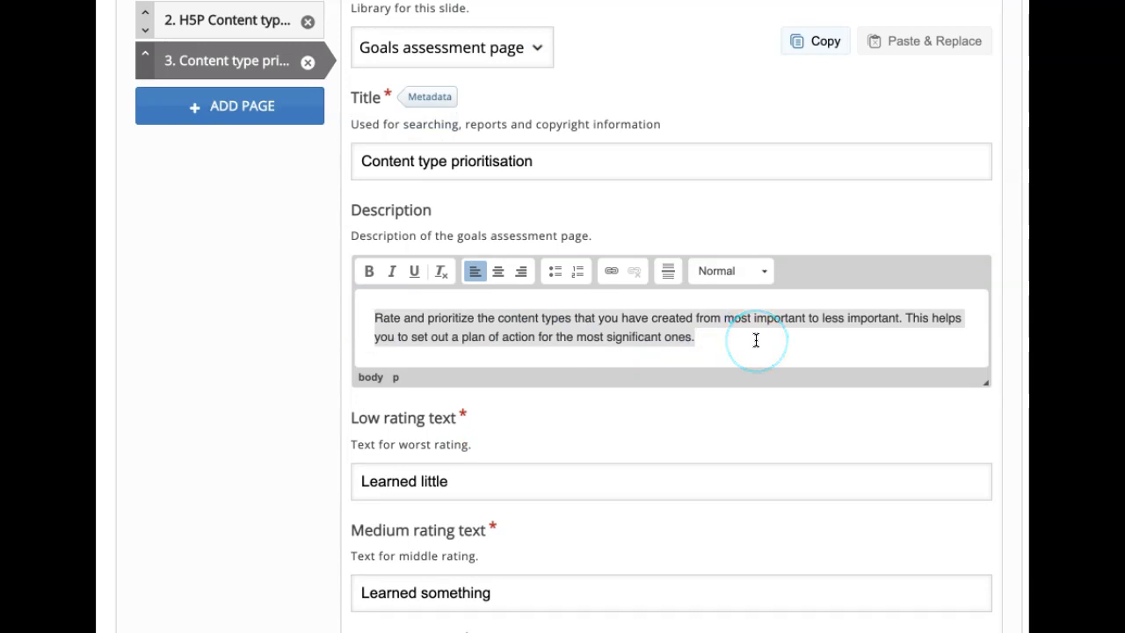
pyautogui.moveTo(756, 340)
pyautogui.mouseDown()
pyautogui.moveTo(884, 308)
pyautogui.moveTo(833, 320)
pyautogui.moveTo(743, 372)
pyautogui.moveTo(726, 345)
pyautogui.mouseUp()
# Step: Change the low rating text of the goals assessment page to "Least important"
pyautogui.scroll(-1, 726, 345)
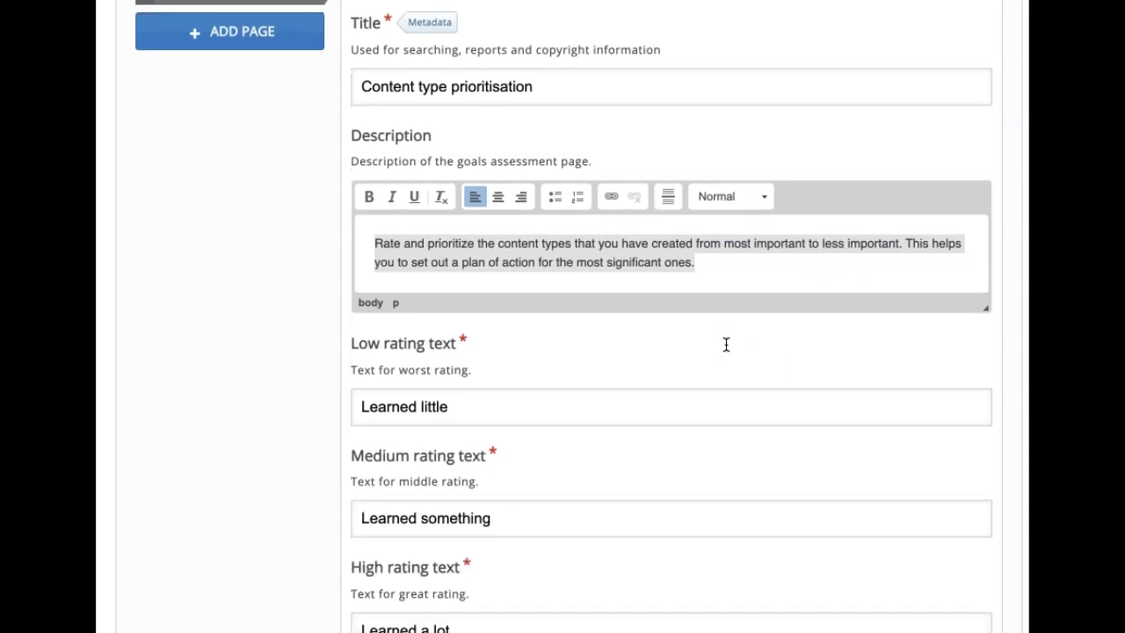
pyautogui.scroll(-2, 725, 344)
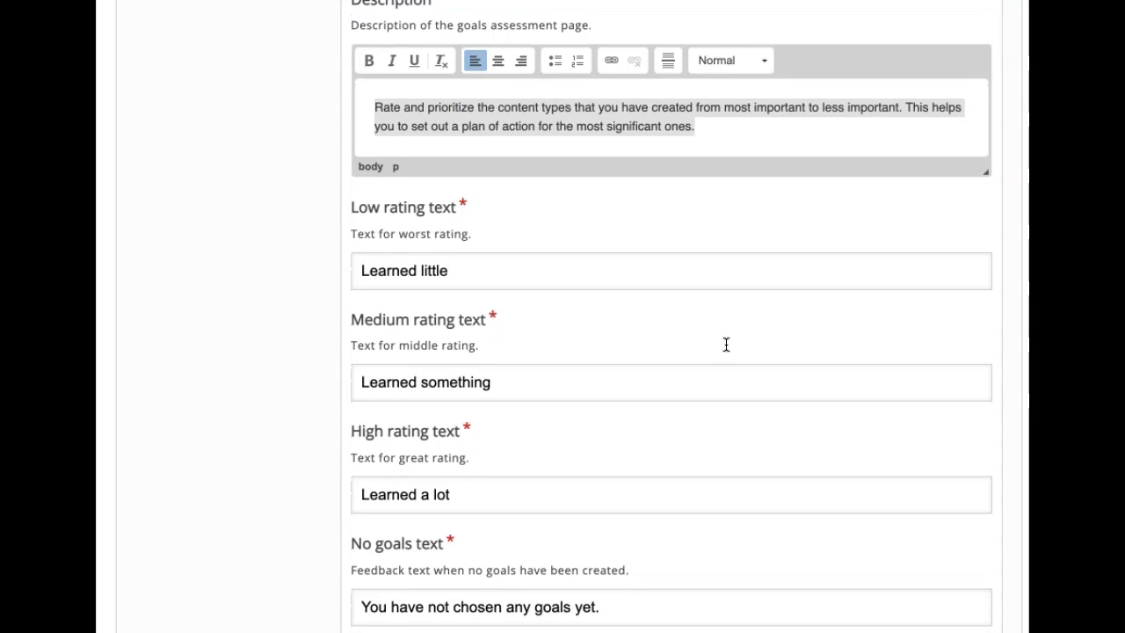
pyautogui.click(414, 267)
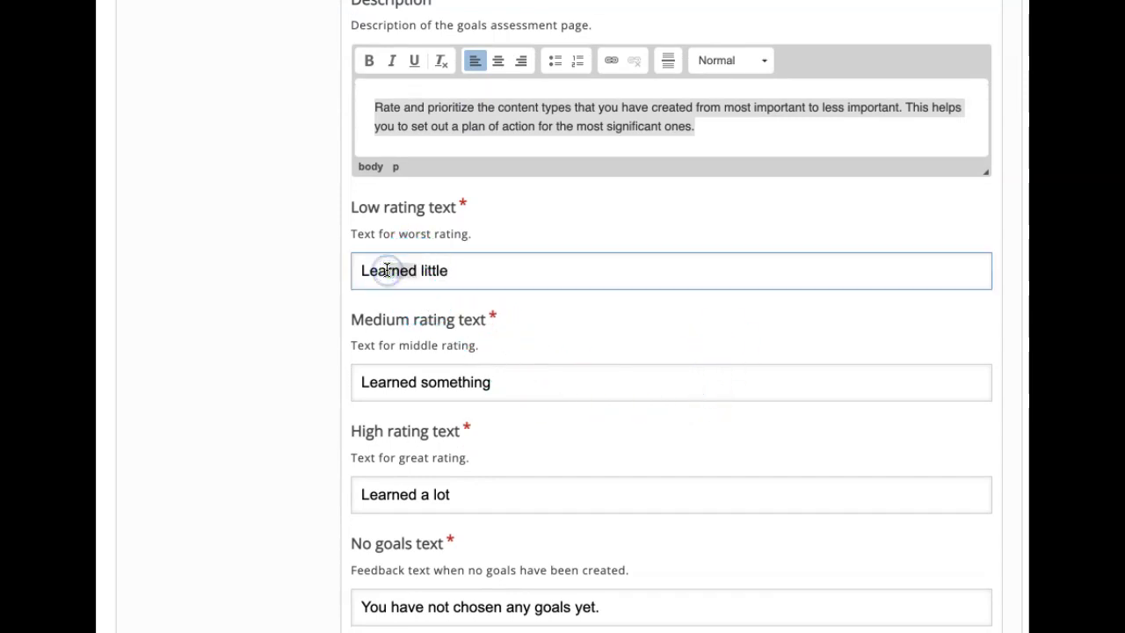
pyautogui.press('Delete')
pyautogui.press('Delete')
pyautogui.press('Delete')
pyautogui.press('Delete')
pyautogui.write('st ')
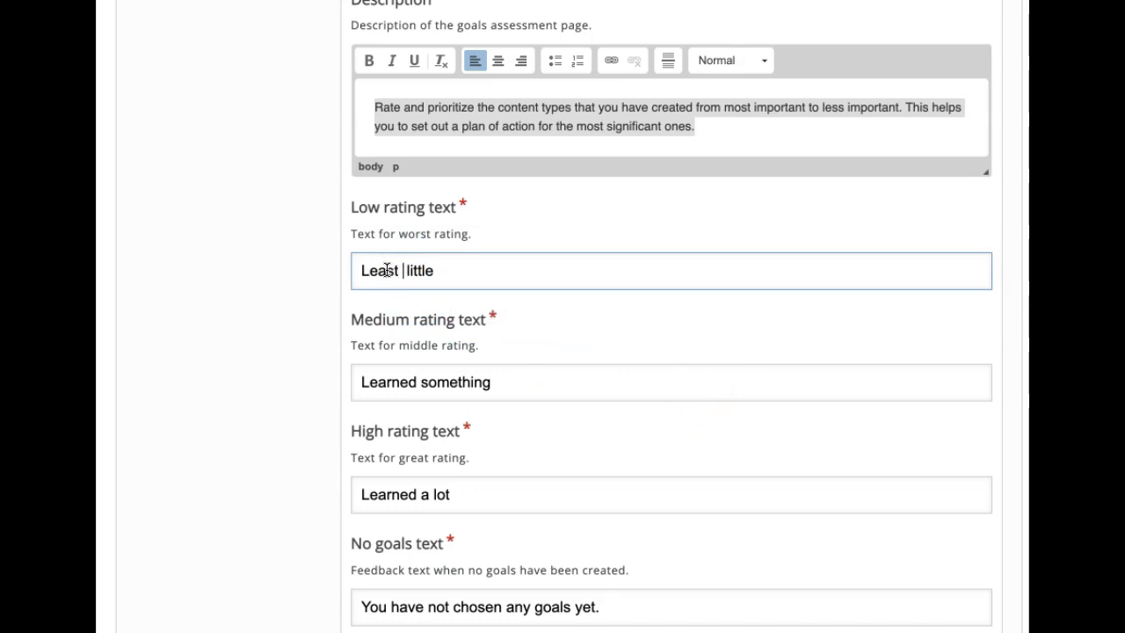
pyautogui.write('important')
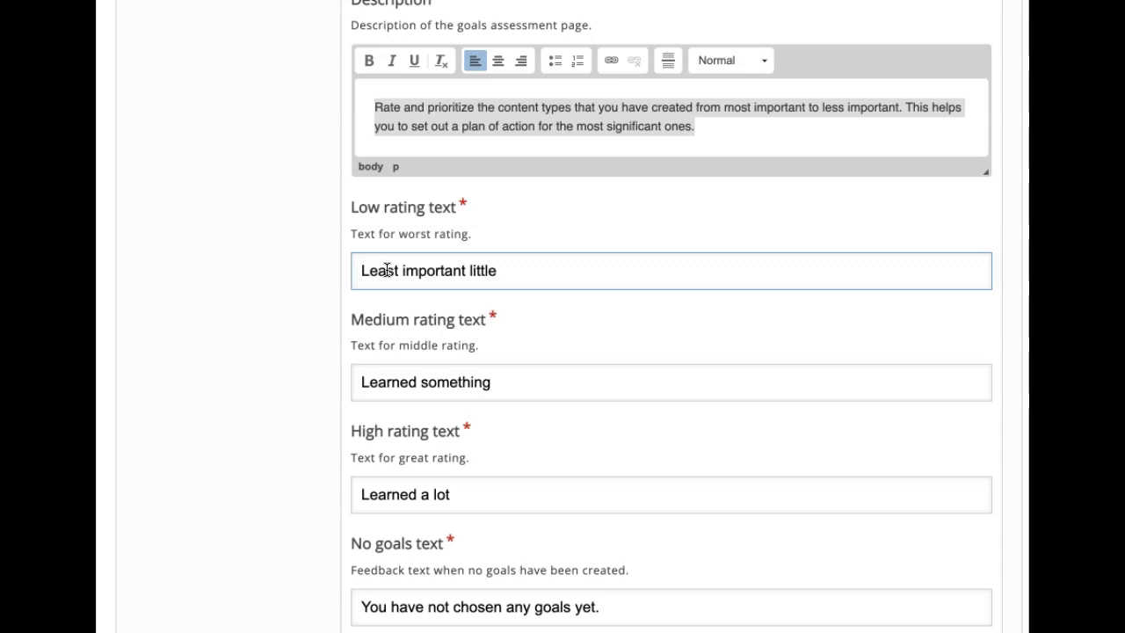
pyautogui.hotkey('shift', 'Right')
pyautogui.hotkey('shift', 'Right')
pyautogui.hotkey('shift', 'Right')
pyautogui.hotkey('shift', 'Right')
pyautogui.hotkey('shift', 'Right')
pyautogui.hotkey('shift', 'Right')
pyautogui.hotkey('shift', 'Right')
pyautogui.press('Delete')
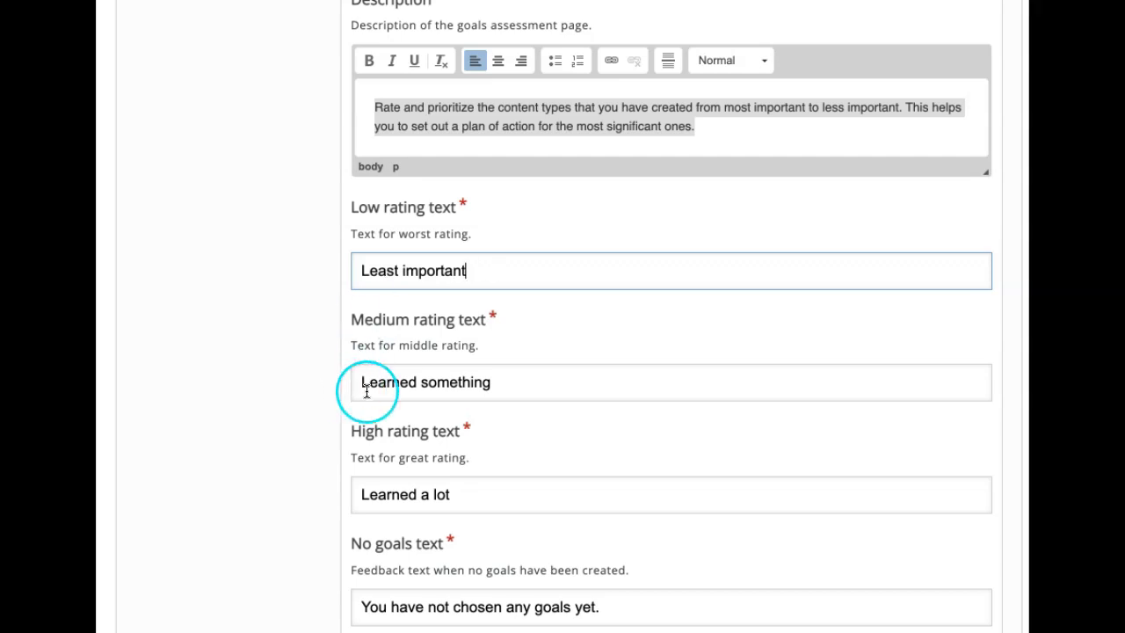
# Step: Set the medium rating text to "Moderately important" and the high rating text to "Very important"
pyautogui.moveTo(361, 385); pyautogui.dragTo(540, 386)
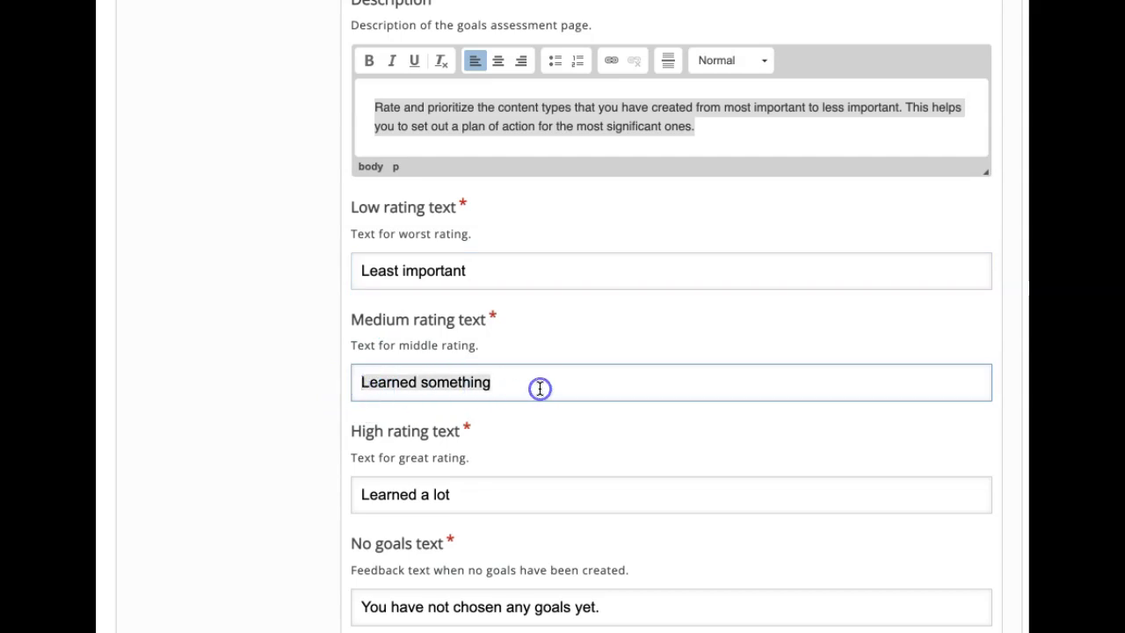
pyautogui.write('M')
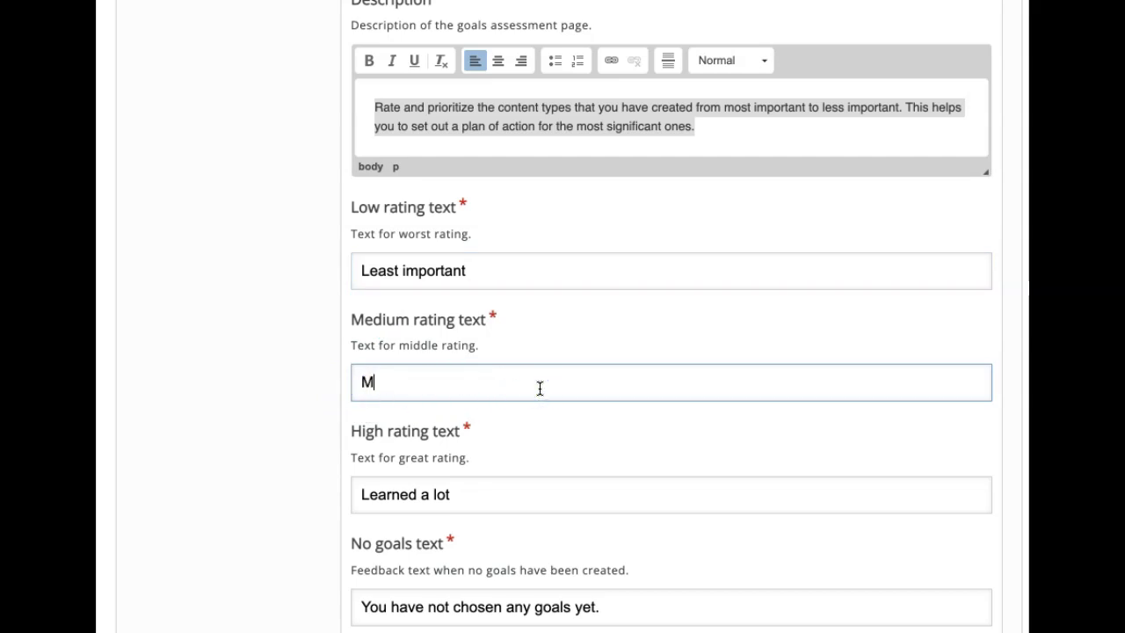
pyautogui.write('oderately Important')
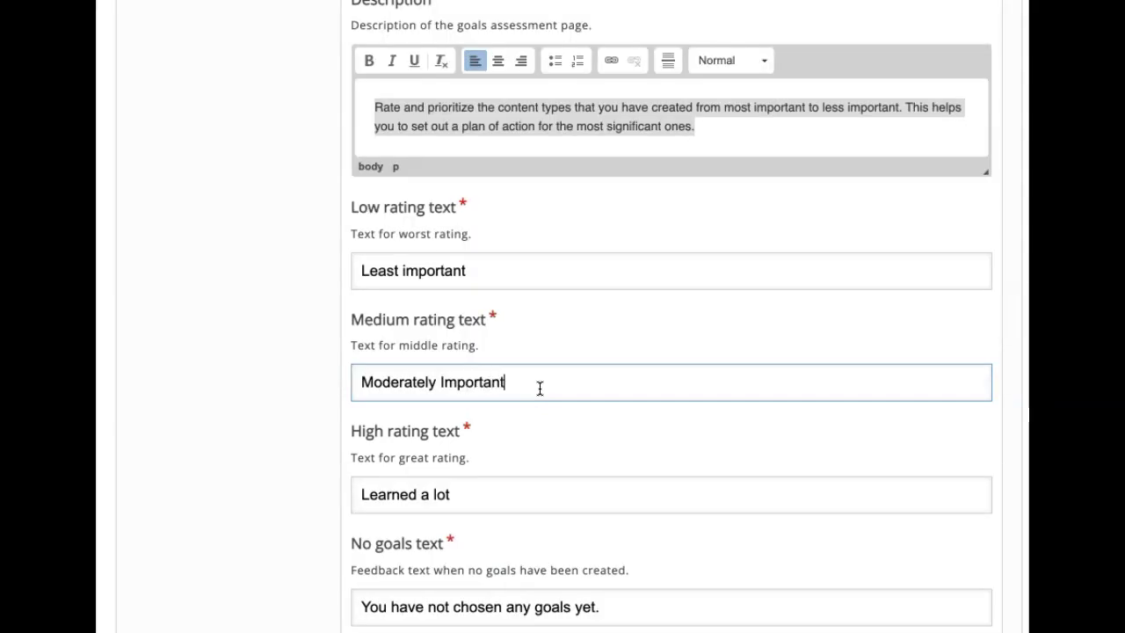
pyautogui.scroll(-2, 539, 387)
pyautogui.tripleClick(477, 389)
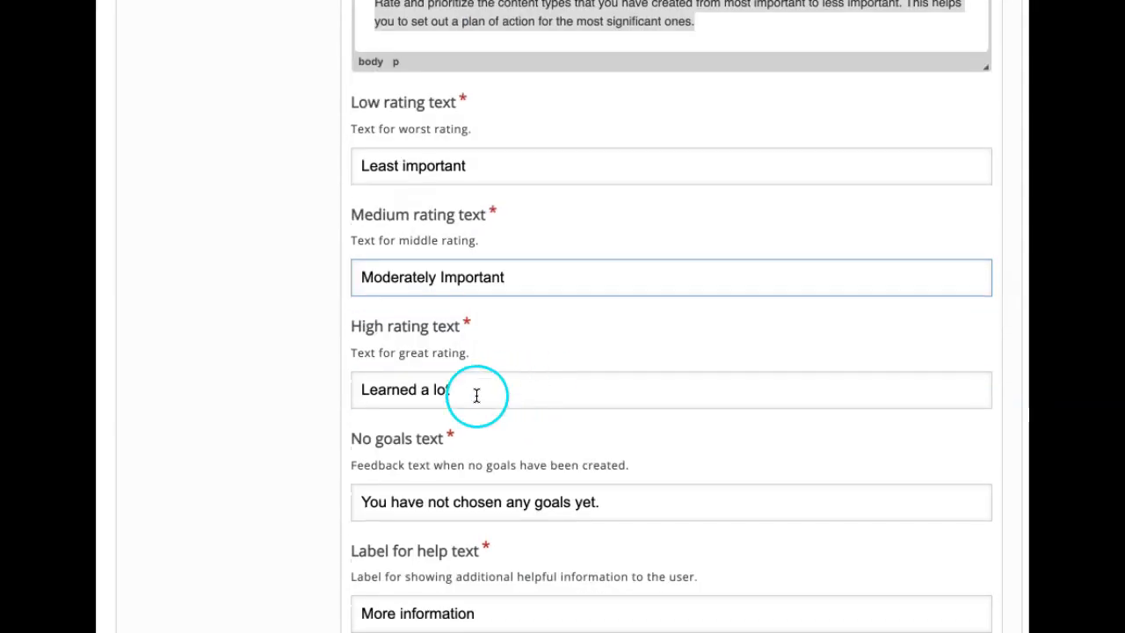
pyautogui.write('Very important')
pyautogui.click(264, 379)
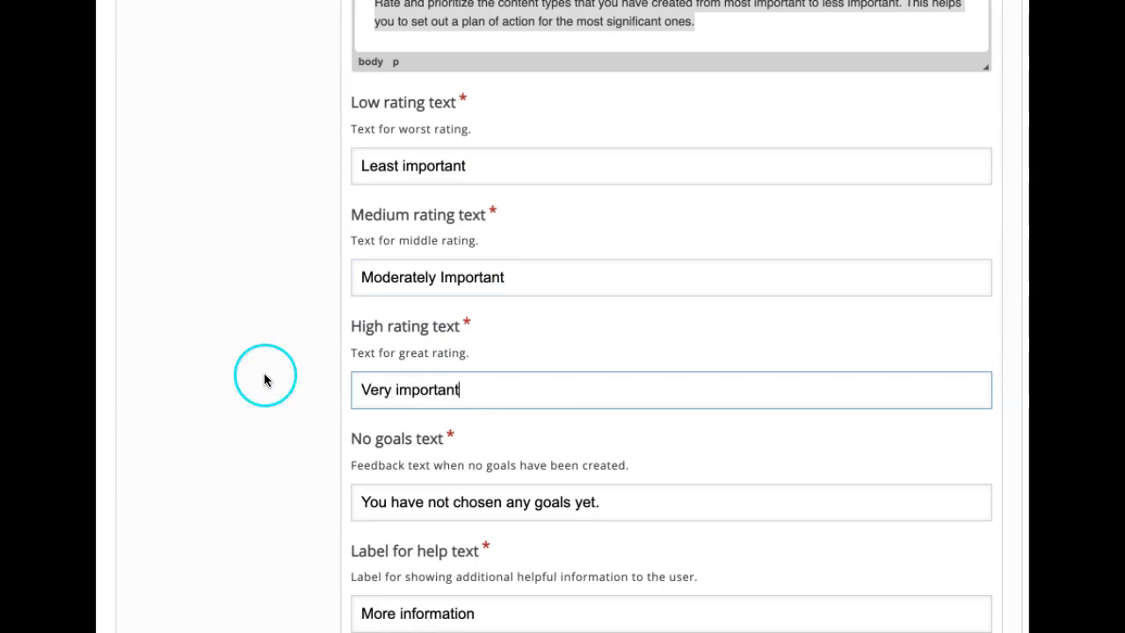
pyautogui.click(442, 276)
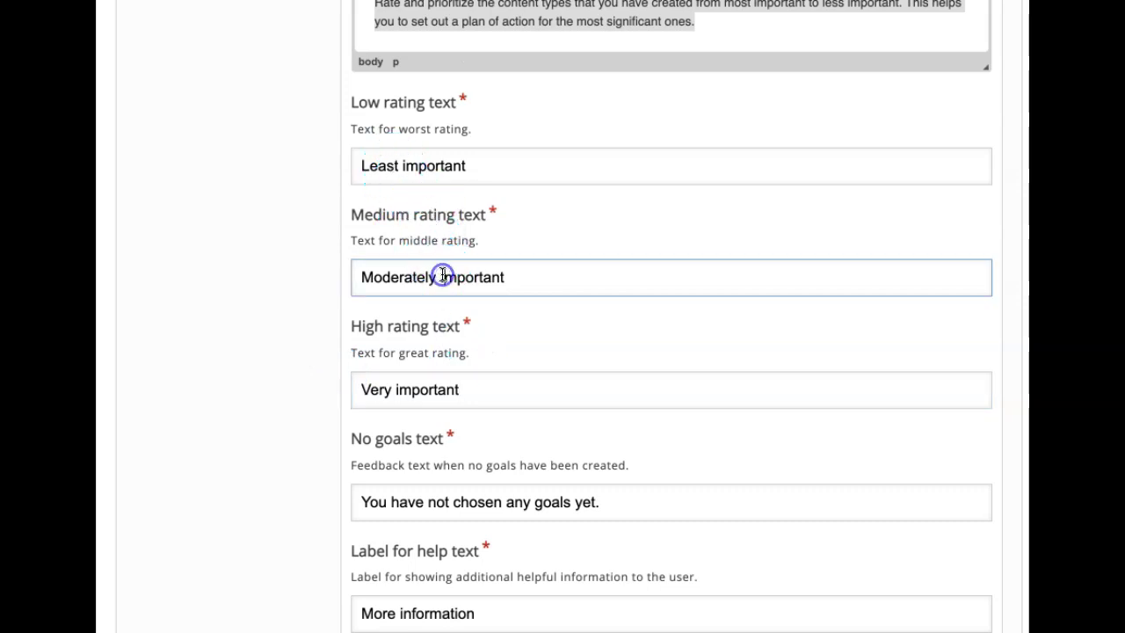
pyautogui.click(614, 424)
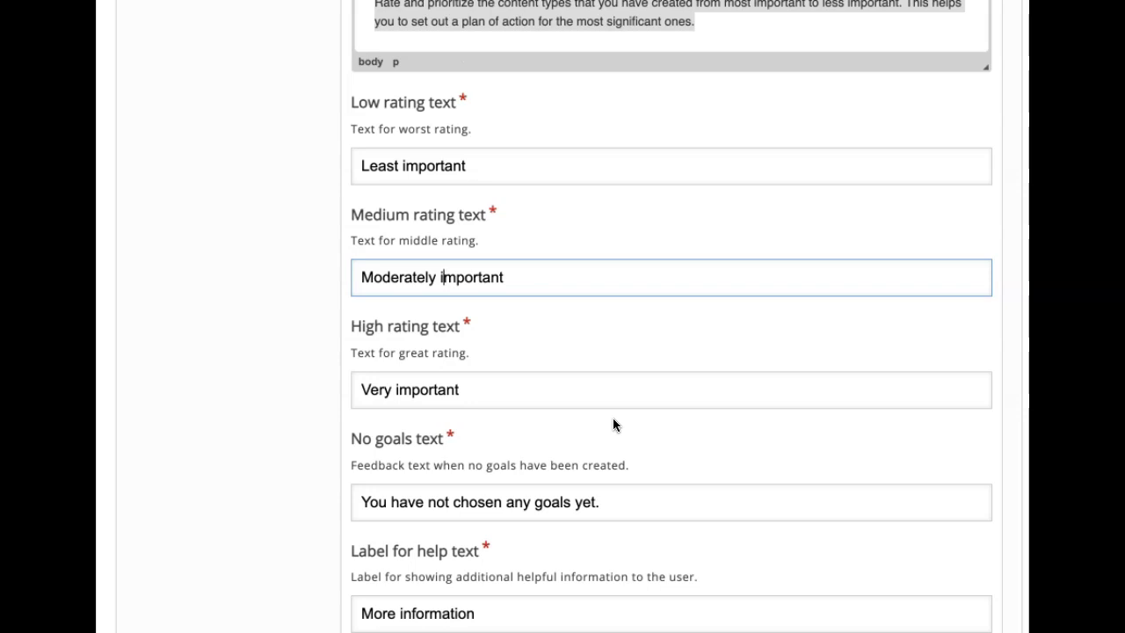
# Step: Change the no goals feedback text to "You have not chosen any content types yet."
pyautogui.scroll(-2, 641, 464)
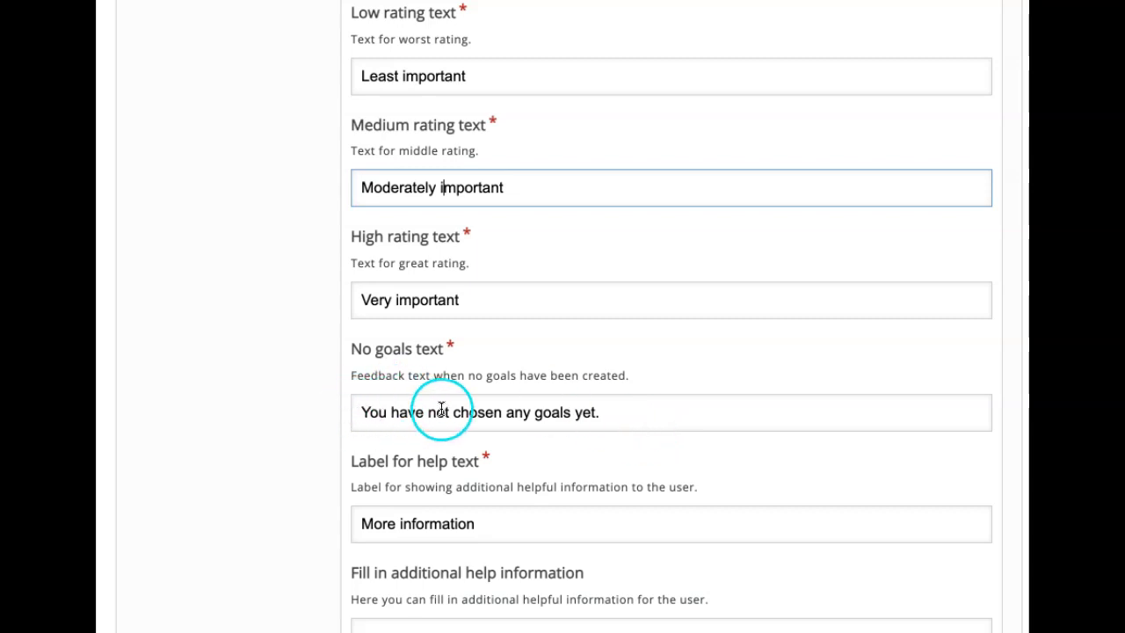
pyautogui.click(535, 414)
pyautogui.moveTo(535, 414); pyautogui.dragTo(570, 416)
pyautogui.write('content ty')
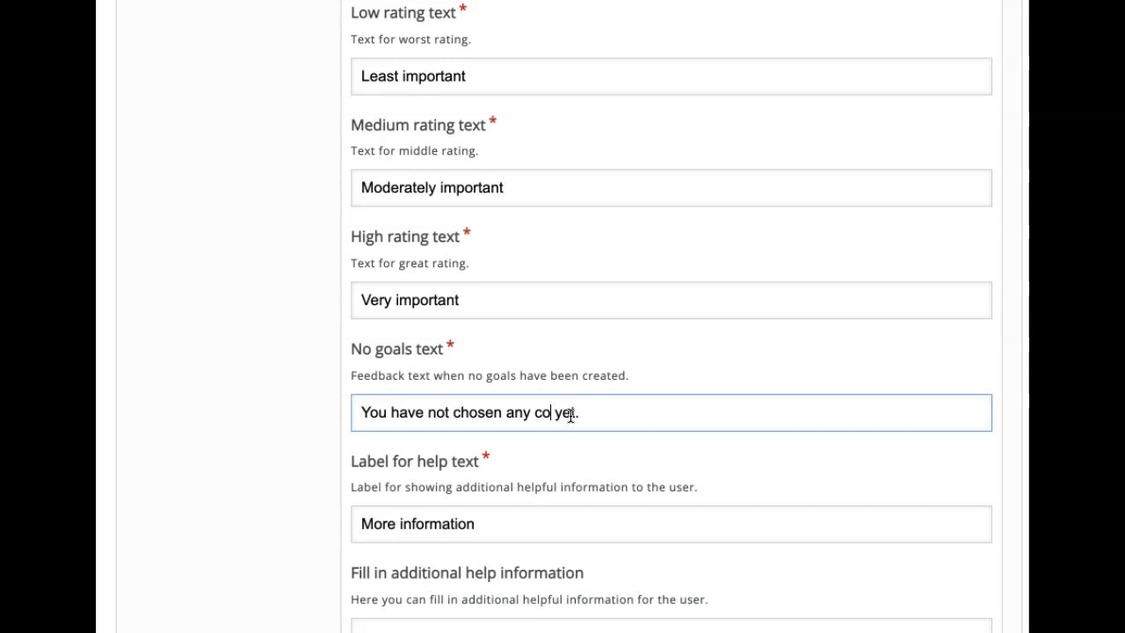
pyautogui.write('pes')
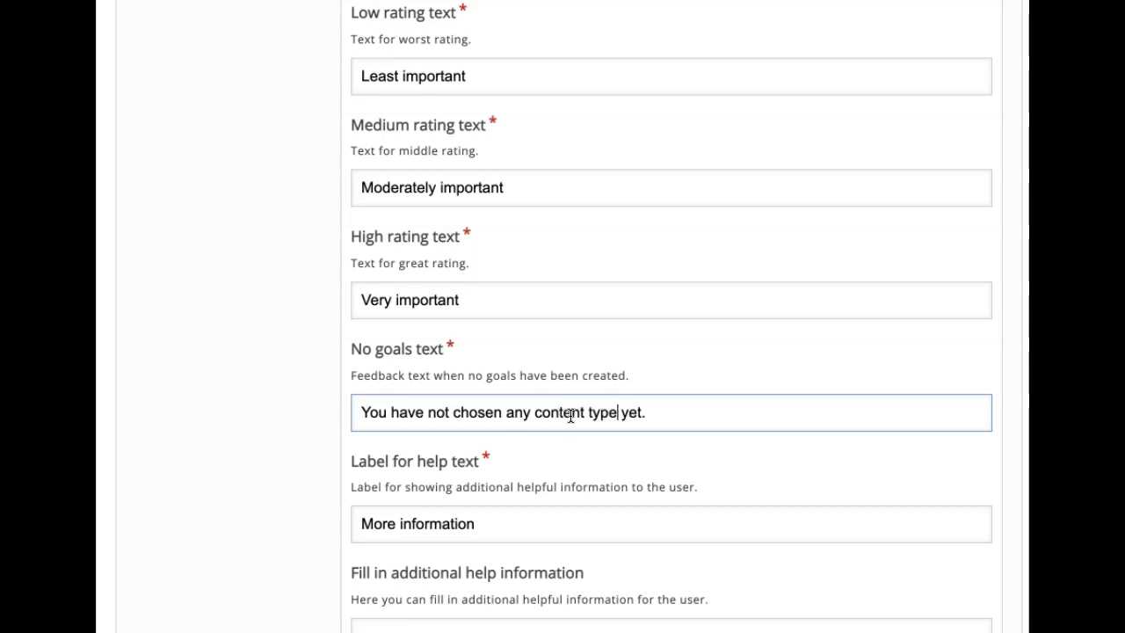
pyautogui.click(576, 499)
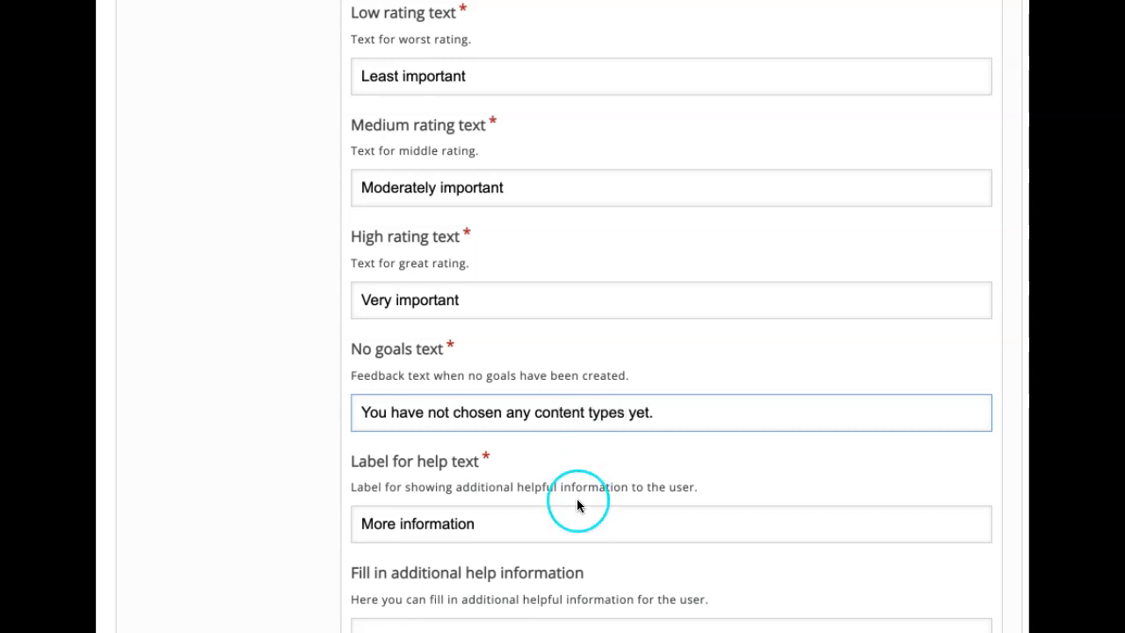
# Step: Add a fourth page to the documentation tool and set its page type to Standard page
pyautogui.scroll(6, 577, 498)
pyautogui.scroll(1, 576, 498)
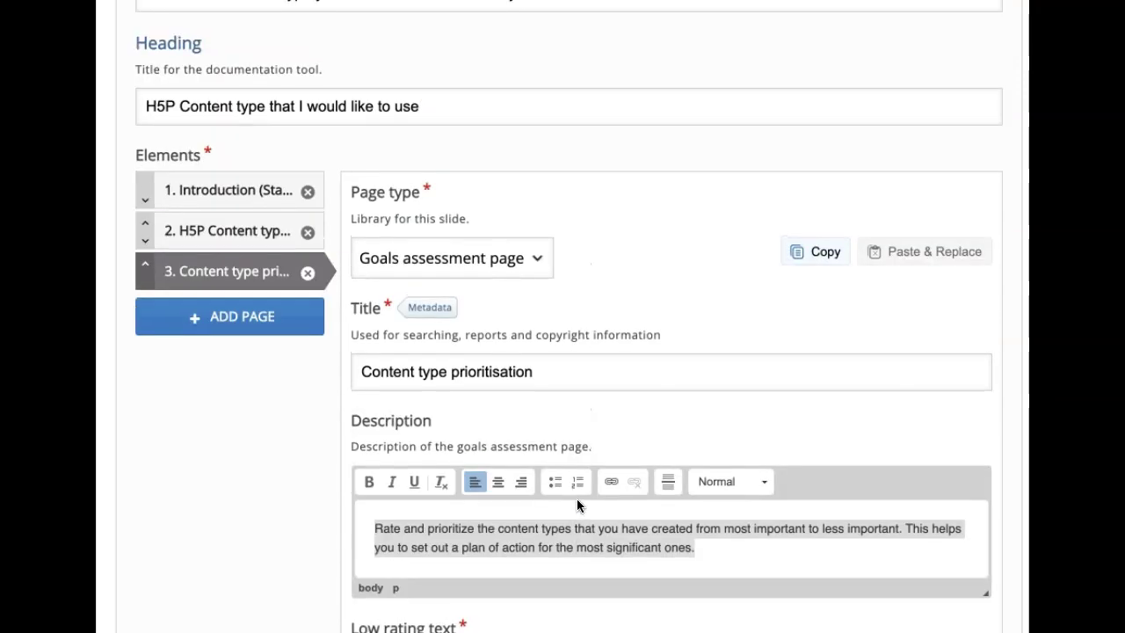
pyautogui.click(496, 255)
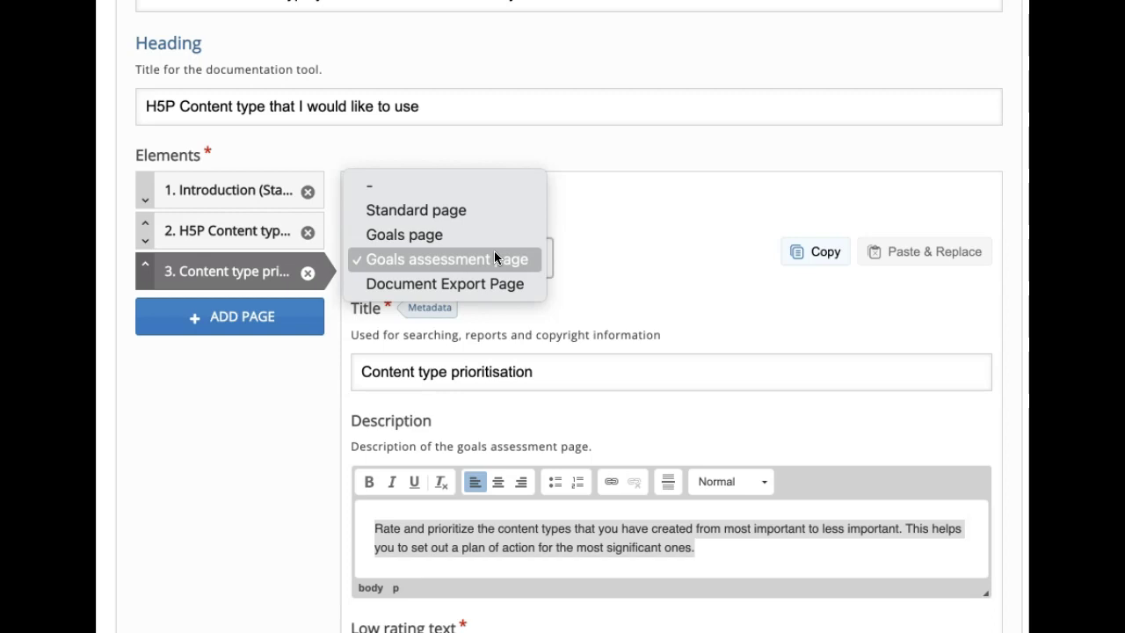
pyautogui.click(666, 239)
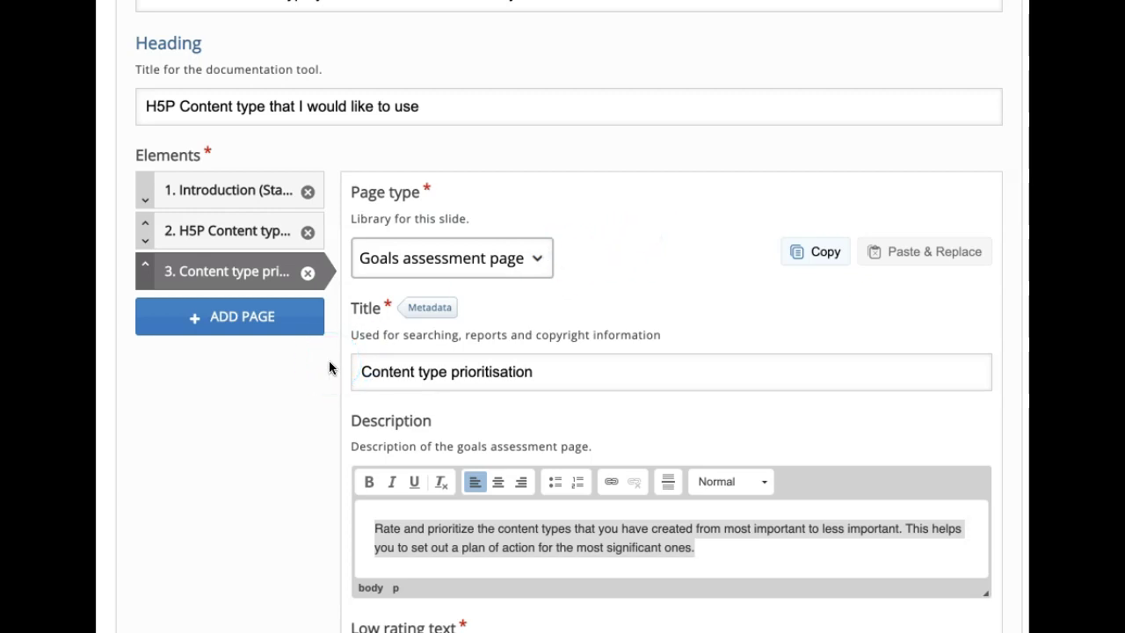
pyautogui.click(238, 318)
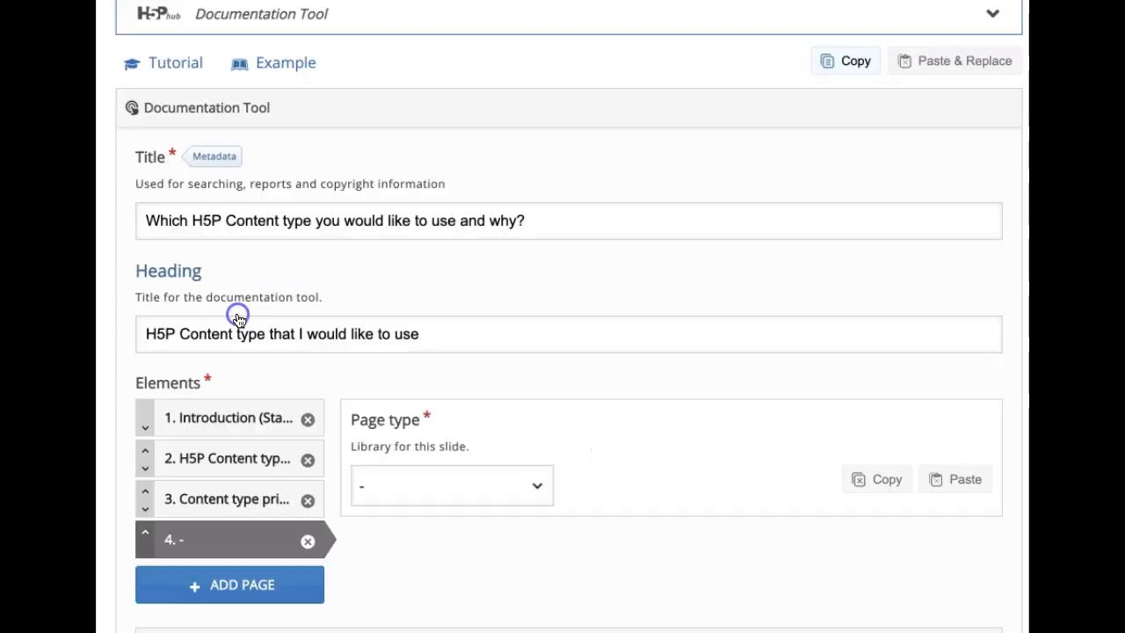
pyautogui.click(521, 486)
pyautogui.click(472, 501)
pyautogui.scroll(-3, 472, 507)
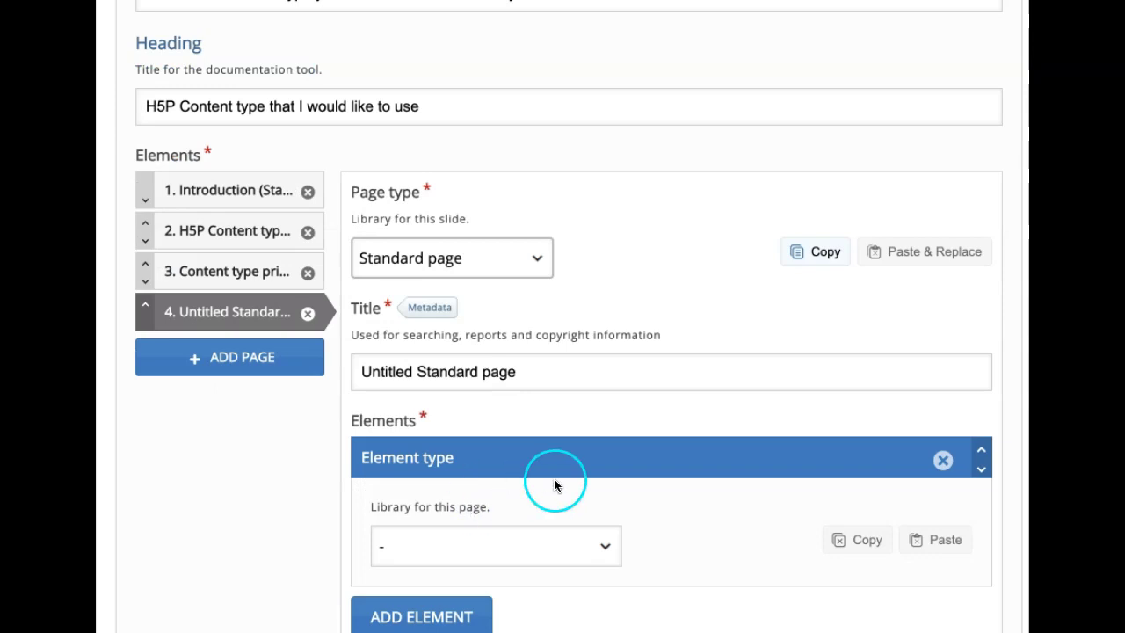
# Step: Replace the fourth page's title with "My Plan of Action"
pyautogui.doubleClick(382, 372)
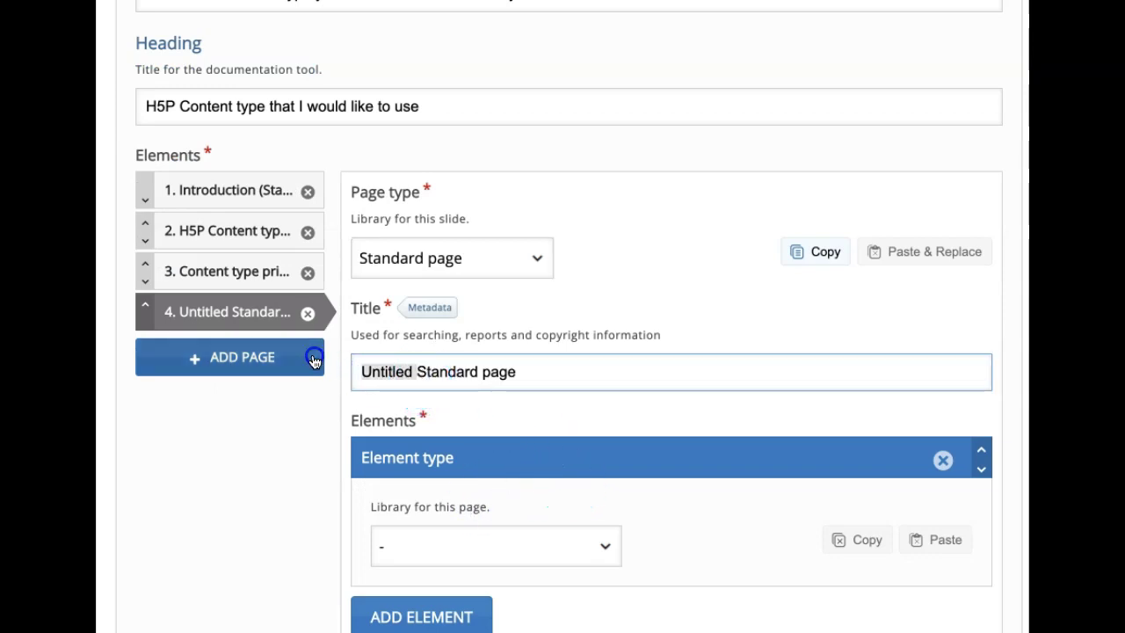
pyautogui.press('BackSpace')
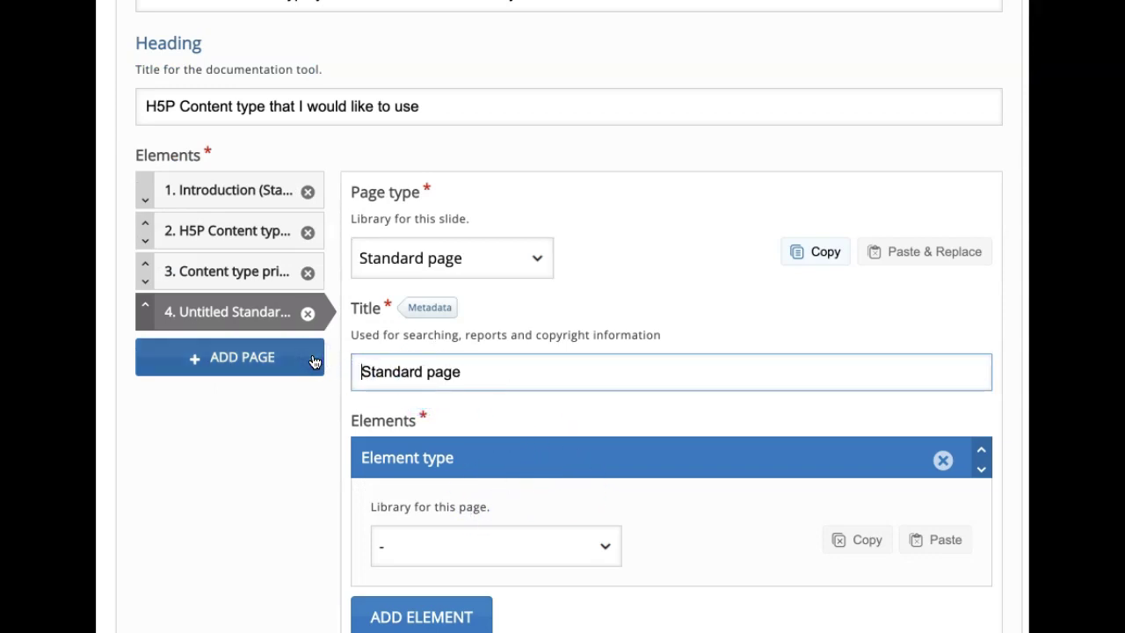
pyautogui.tripleClick(488, 366)
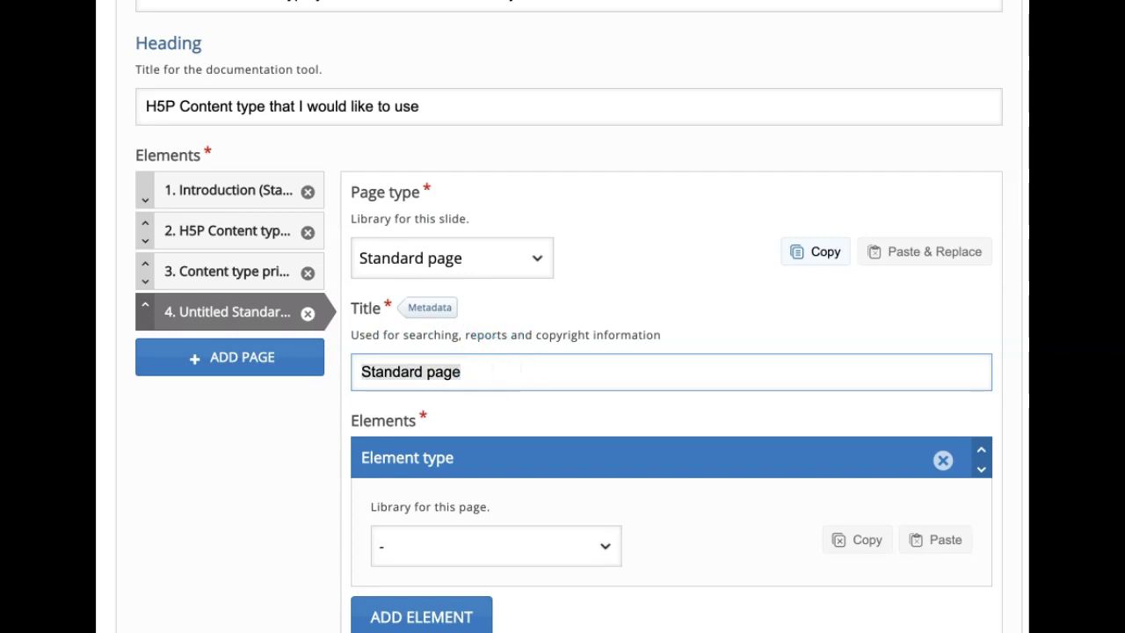
pyautogui.write('My Plan of Action')
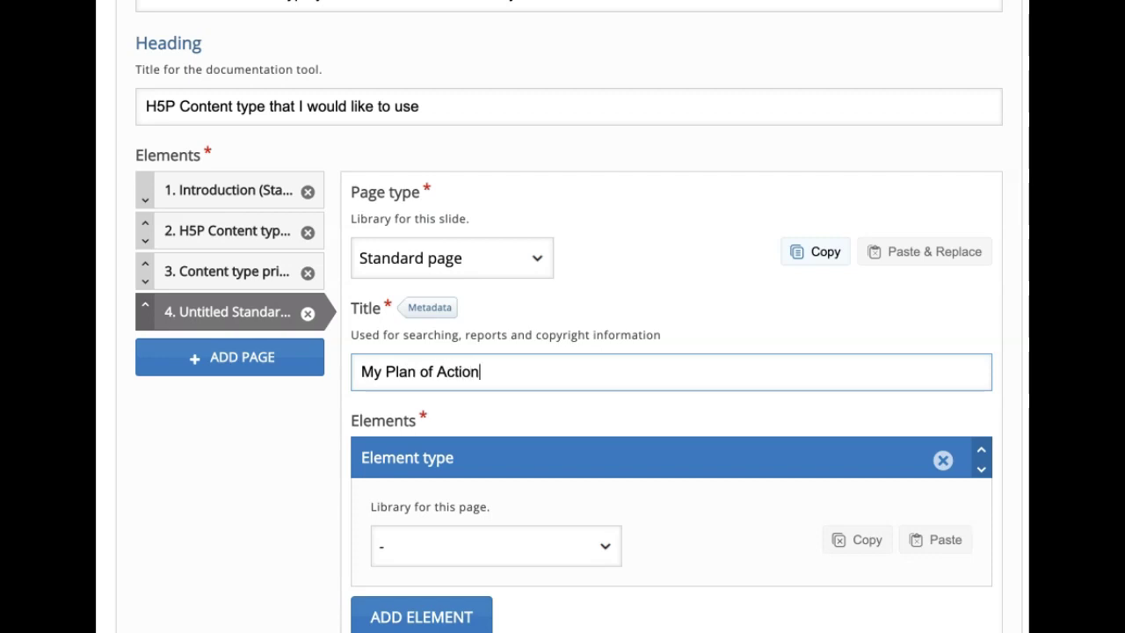
# Step: Make the first element of the My Plan of Action page a Text input field editor element
pyautogui.scroll(-3, 412, 305)
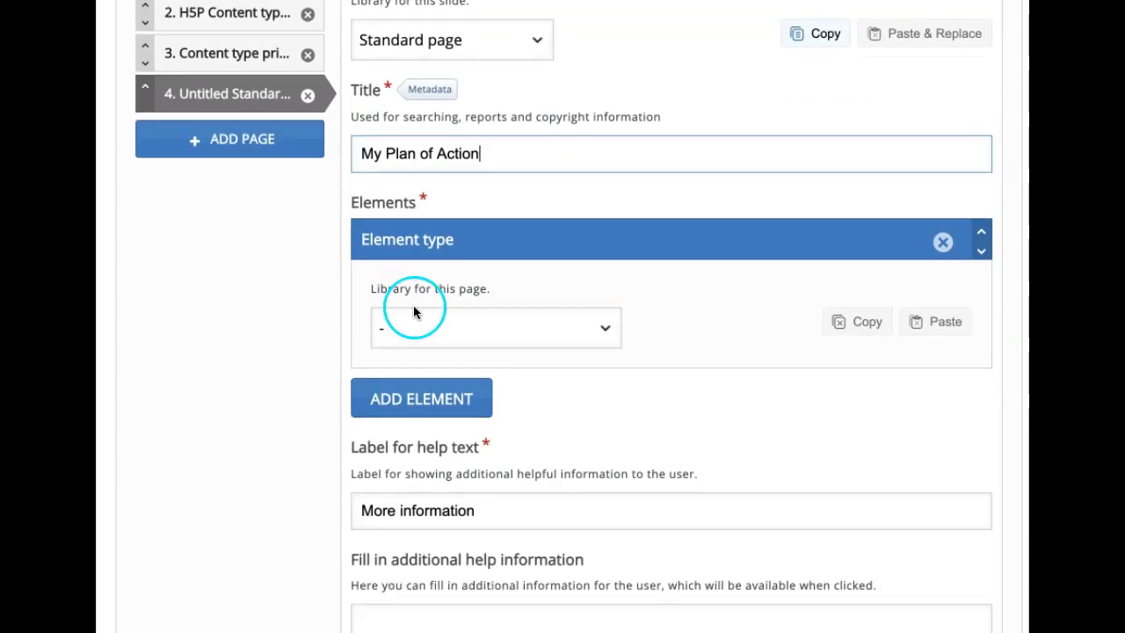
pyautogui.click(415, 312)
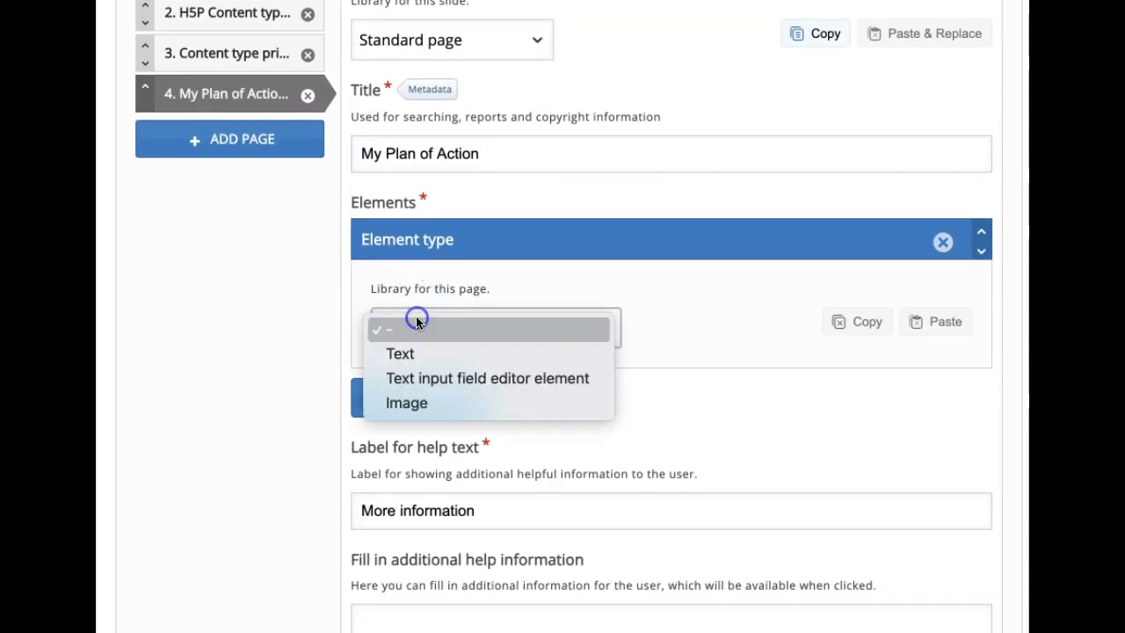
pyautogui.click(437, 374)
# Step: Reopen the second page, the goals page, and examine its description, goal link text, placeholder and button texts
pyautogui.scroll(2, 435, 252)
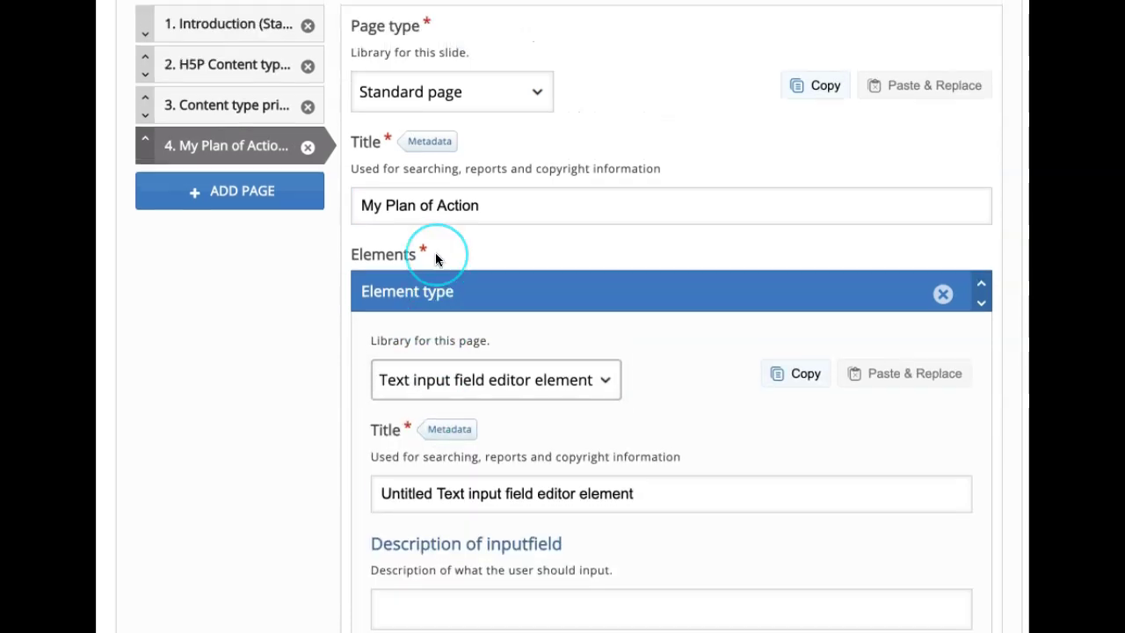
pyautogui.scroll(2, 435, 259)
pyautogui.click(228, 134)
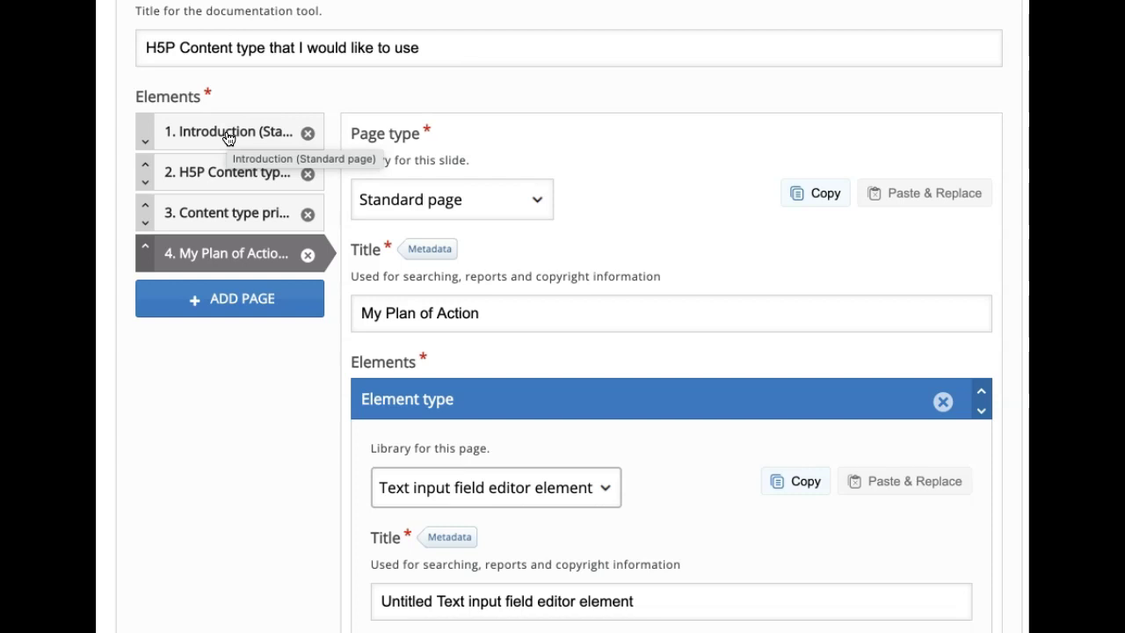
pyautogui.click(217, 172)
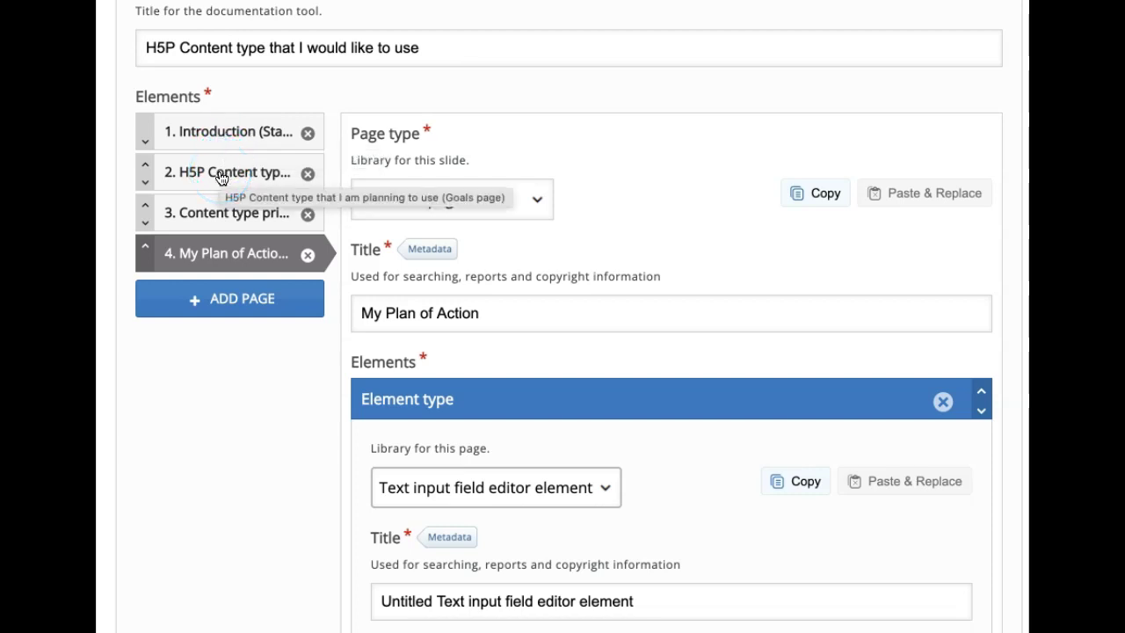
pyautogui.click(221, 175)
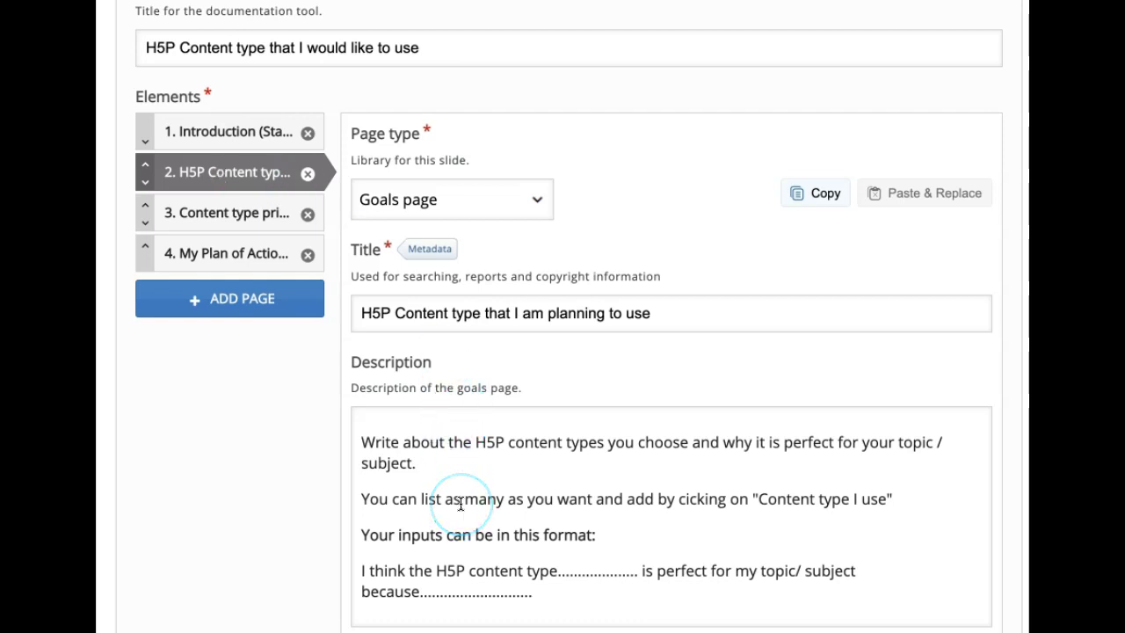
pyautogui.scroll(-3, 460, 504)
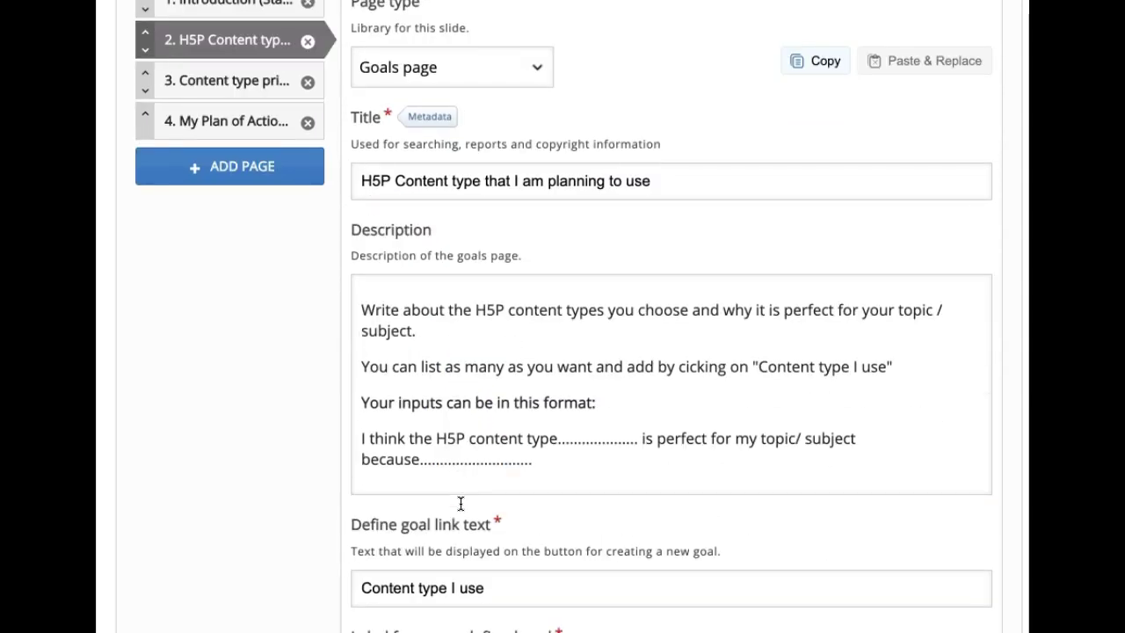
pyautogui.scroll(-1, 463, 500)
pyautogui.scroll(1, 459, 502)
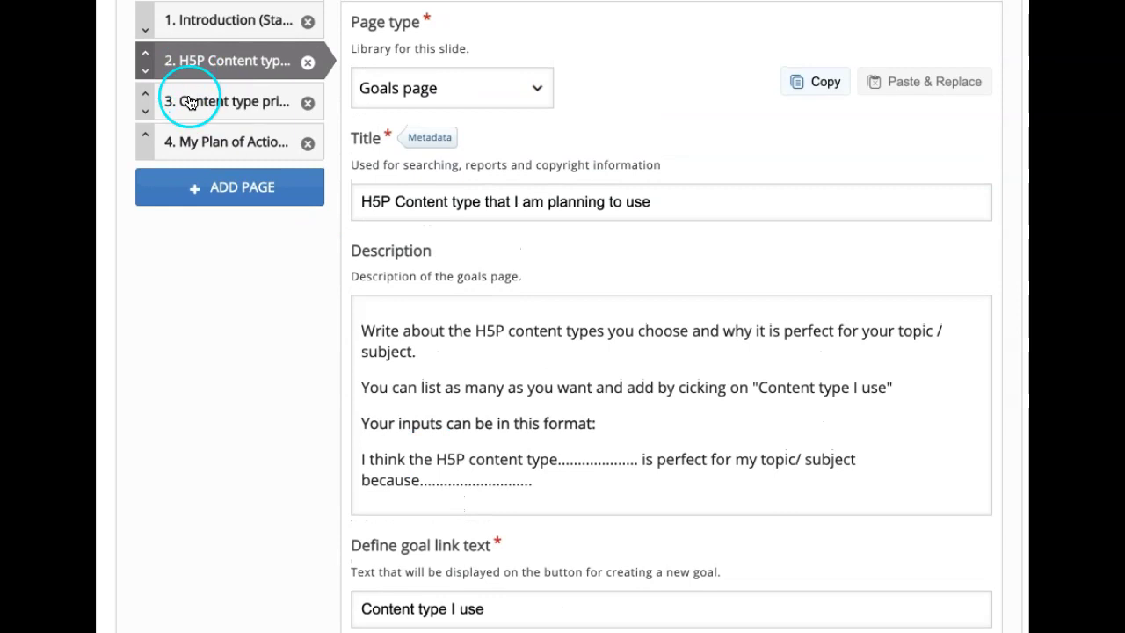
pyautogui.scroll(-10, 522, 305)
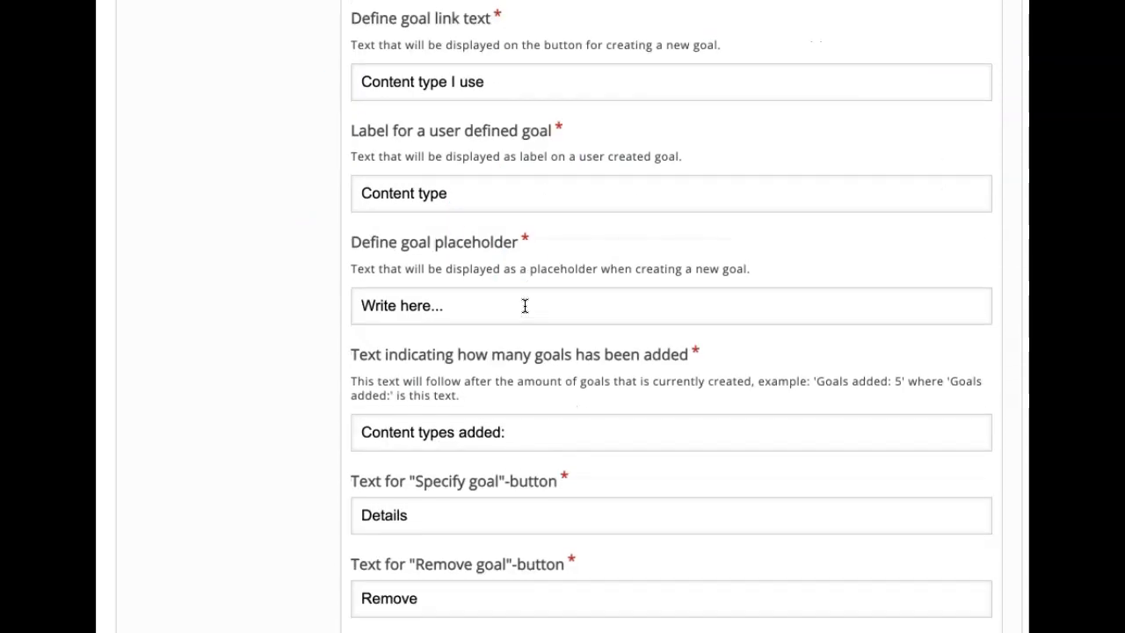
# Step: Return to the My Plan of Action page and remove "Untitled" from its element's title, leaving "Text input field editor element"
pyautogui.scroll(-5, 525, 305)
pyautogui.scroll(14, 524, 304)
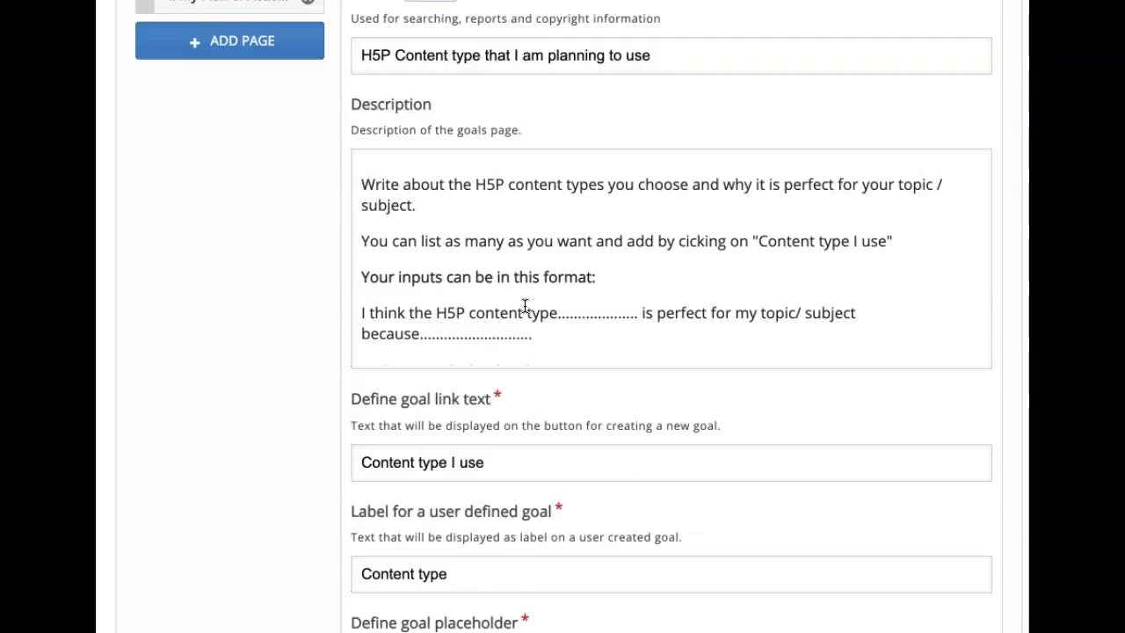
pyautogui.scroll(4, 525, 305)
pyautogui.scroll(-16, 525, 305)
pyautogui.scroll(16, 525, 305)
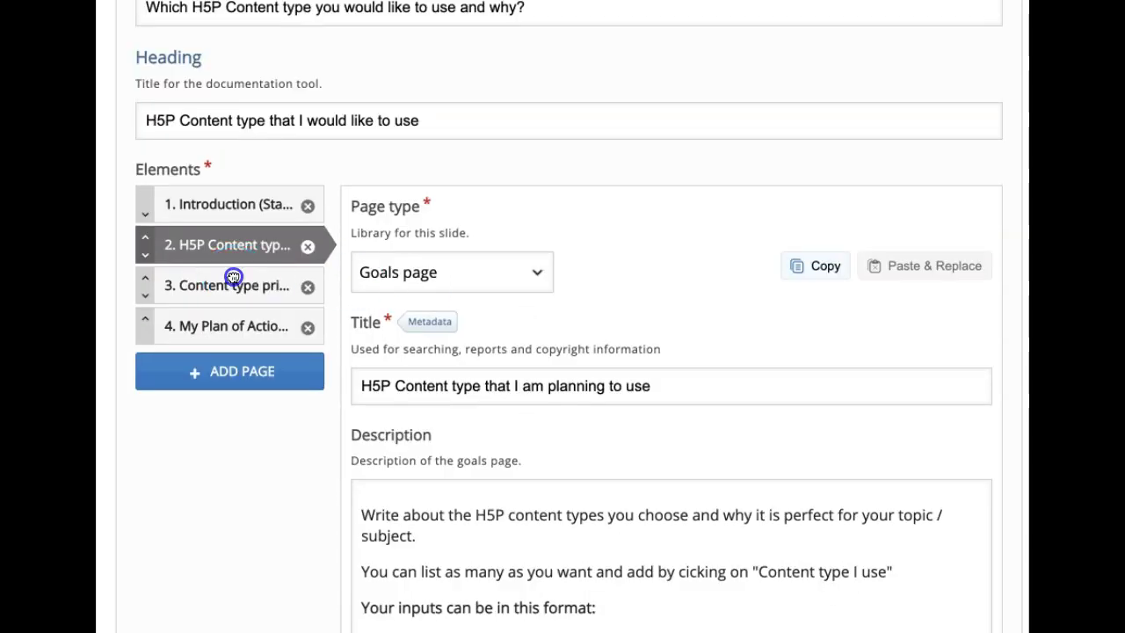
pyautogui.click(232, 277)
pyautogui.click(234, 328)
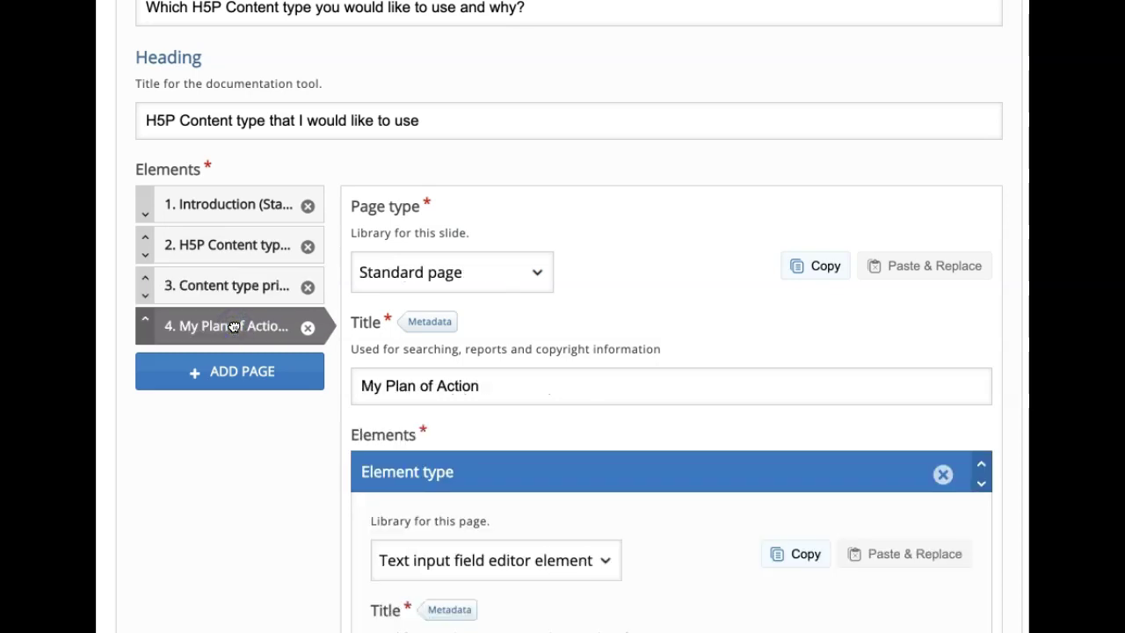
pyautogui.scroll(-3, 607, 366)
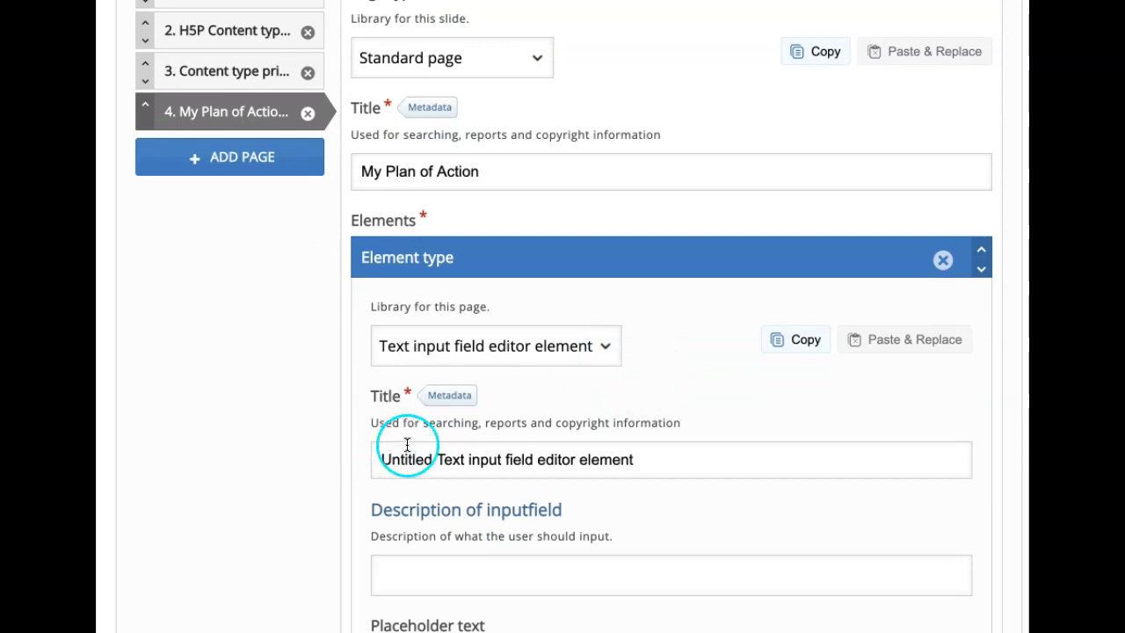
pyautogui.moveTo(383, 459); pyautogui.dragTo(434, 460)
pyautogui.press('BackSpace')
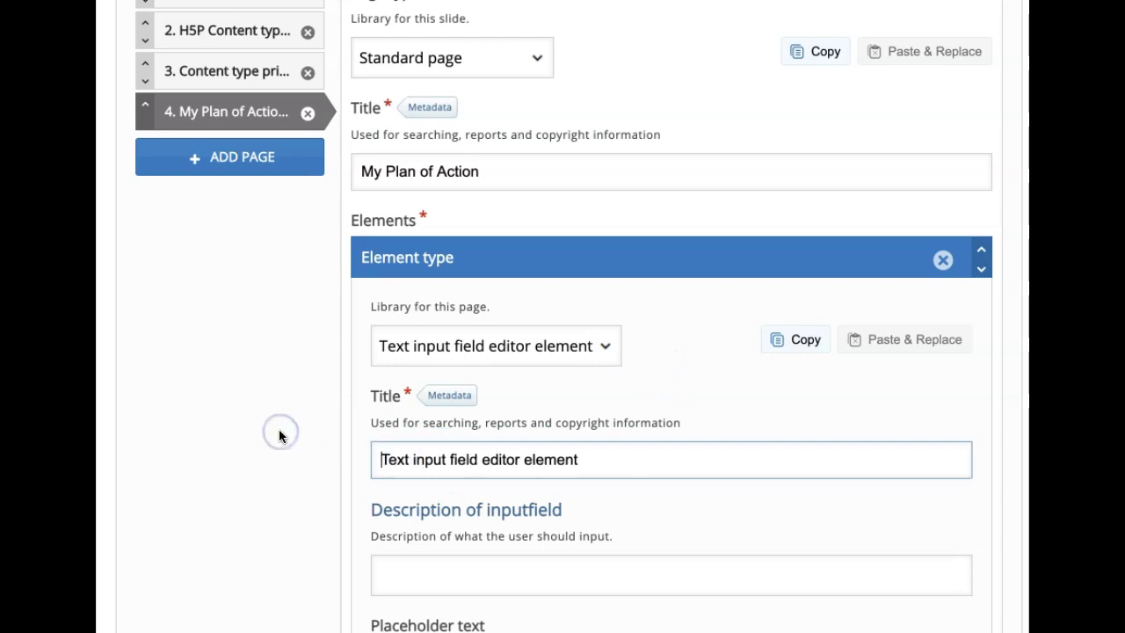
# Step: Describe the input field: "Write a plan of action for implementing your ideas to create interactive content.", with a second paragraph asking how to incorporate the ideas
pyautogui.scroll(-3, 496, 429)
pyautogui.click(460, 336)
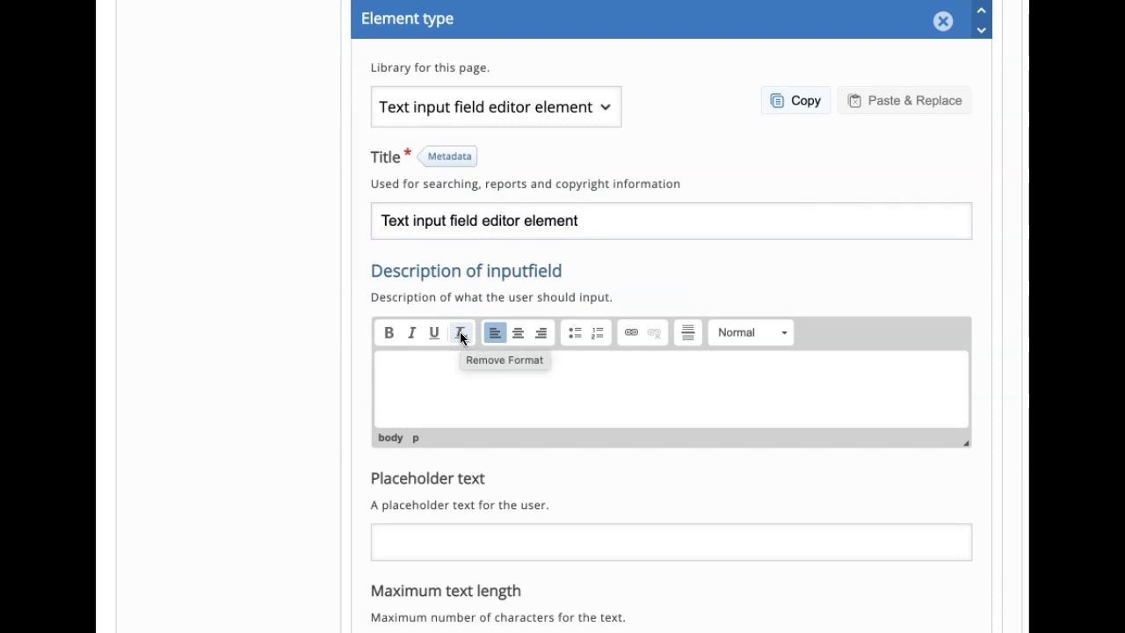
pyautogui.click(423, 384)
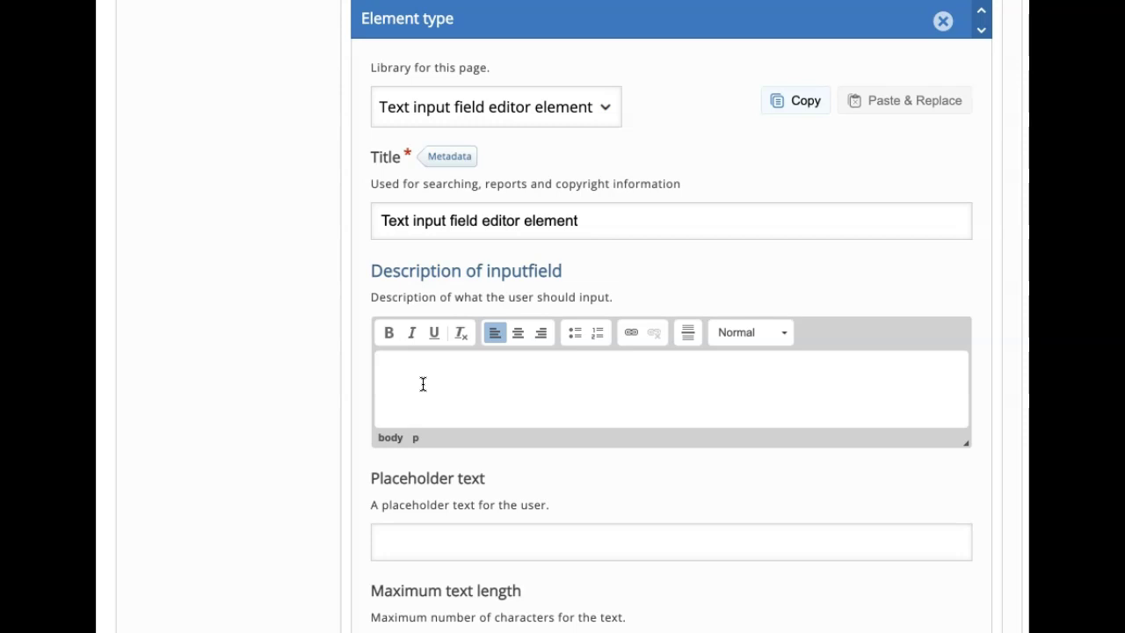
pyautogui.click(415, 384)
pyautogui.click(400, 380)
pyautogui.write('Write')
pyautogui.click(156, 268)
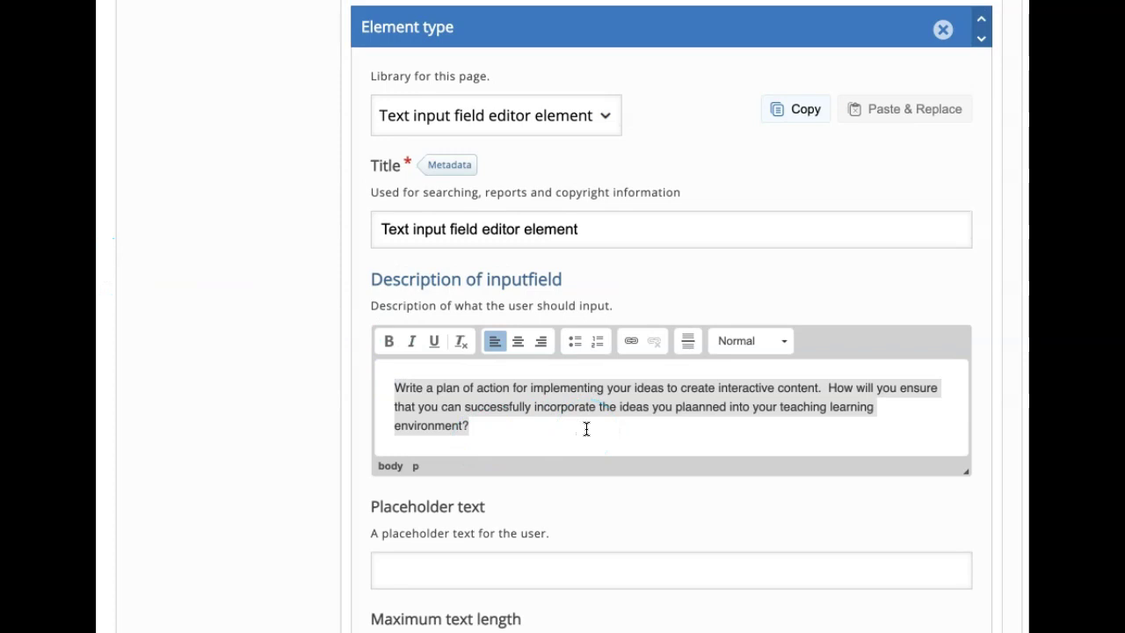
pyautogui.click(830, 388)
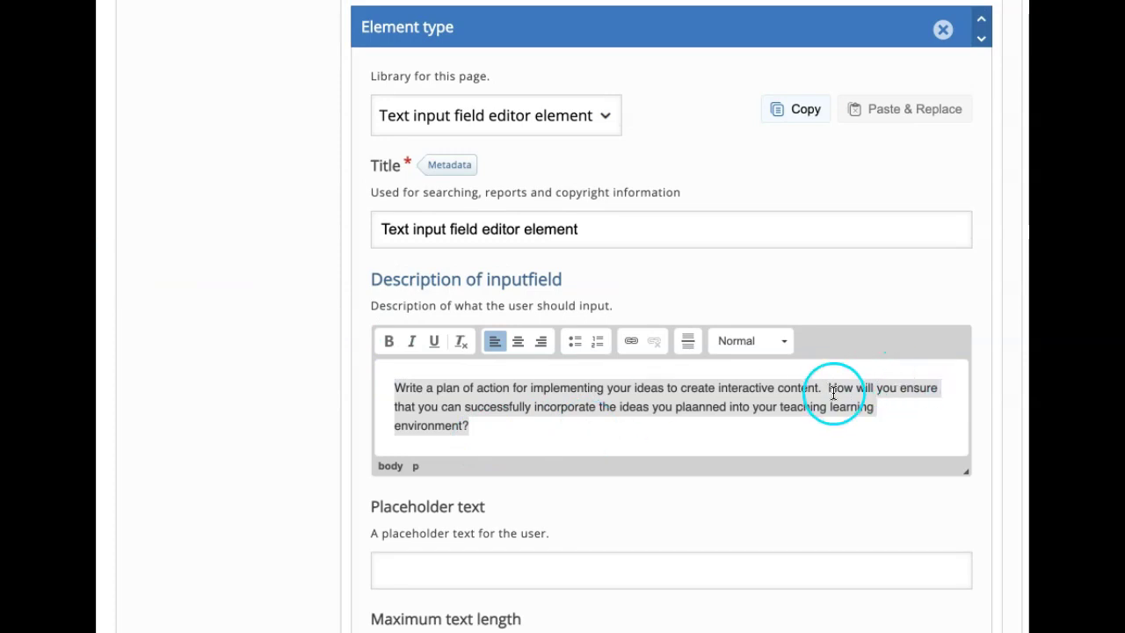
pyautogui.press('Return')
# Step: Set the input field's placeholder text to "In order to achieve my idea of creating interactive content for my subject.............."
pyautogui.scroll(-2, 527, 422)
pyautogui.click(473, 449)
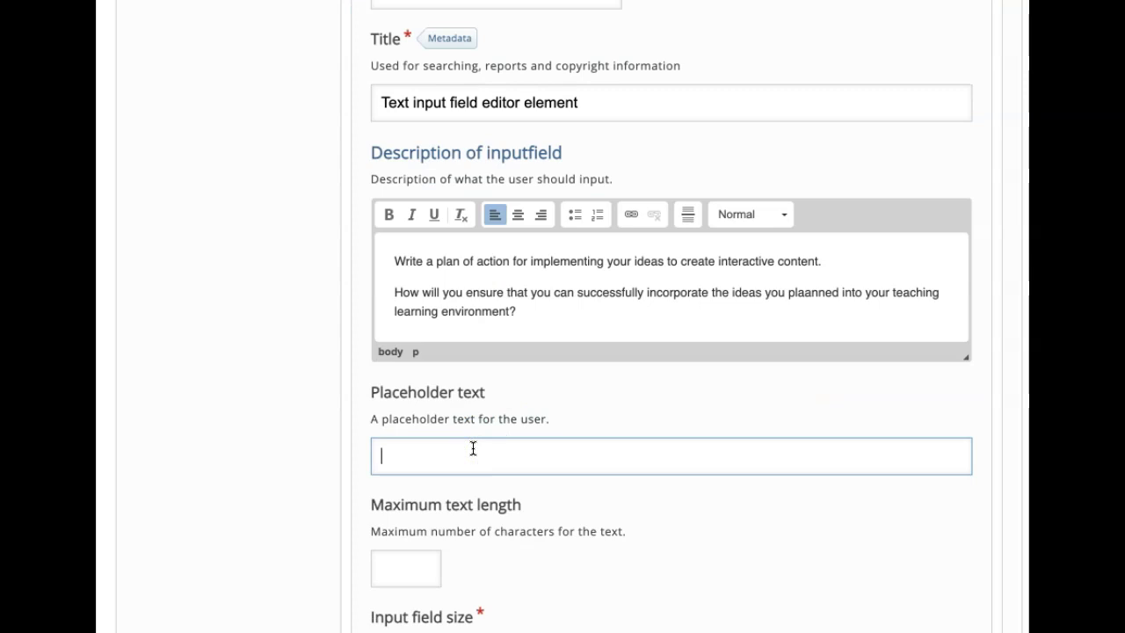
pyautogui.write('n order to achieve my idea ')
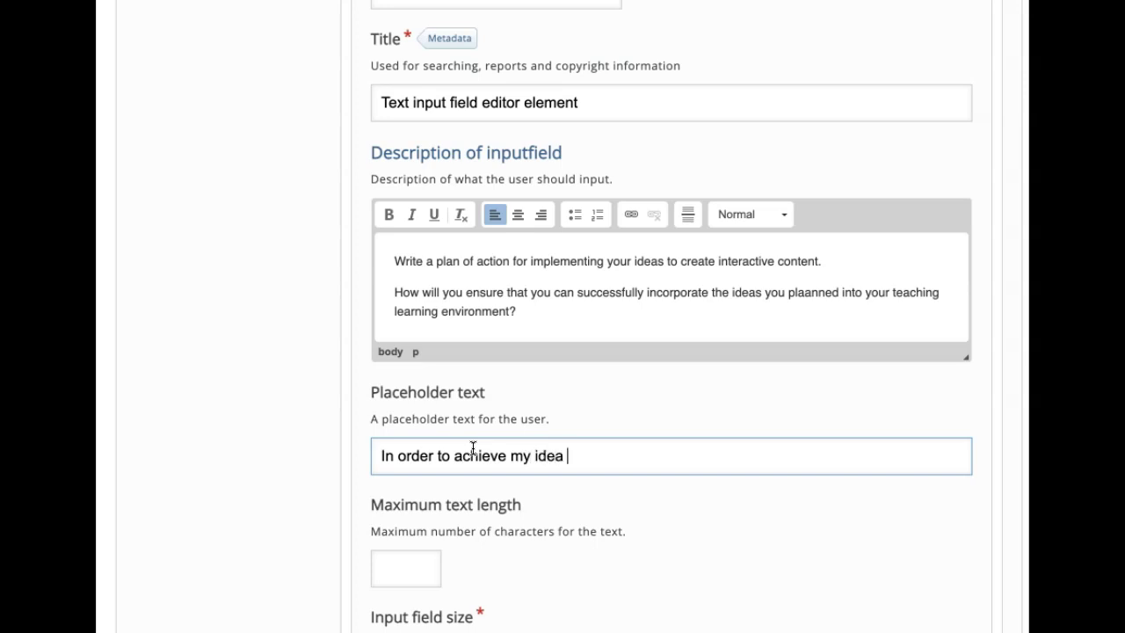
pyautogui.write('of creating in')
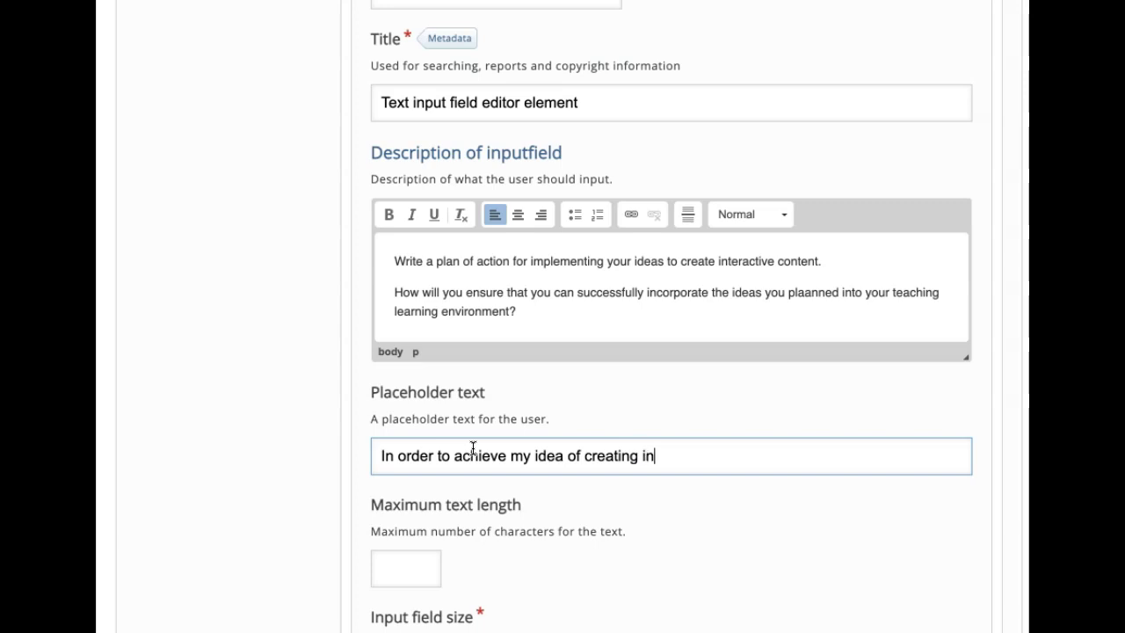
pyautogui.write('teractive ')
pyautogui.write('content')
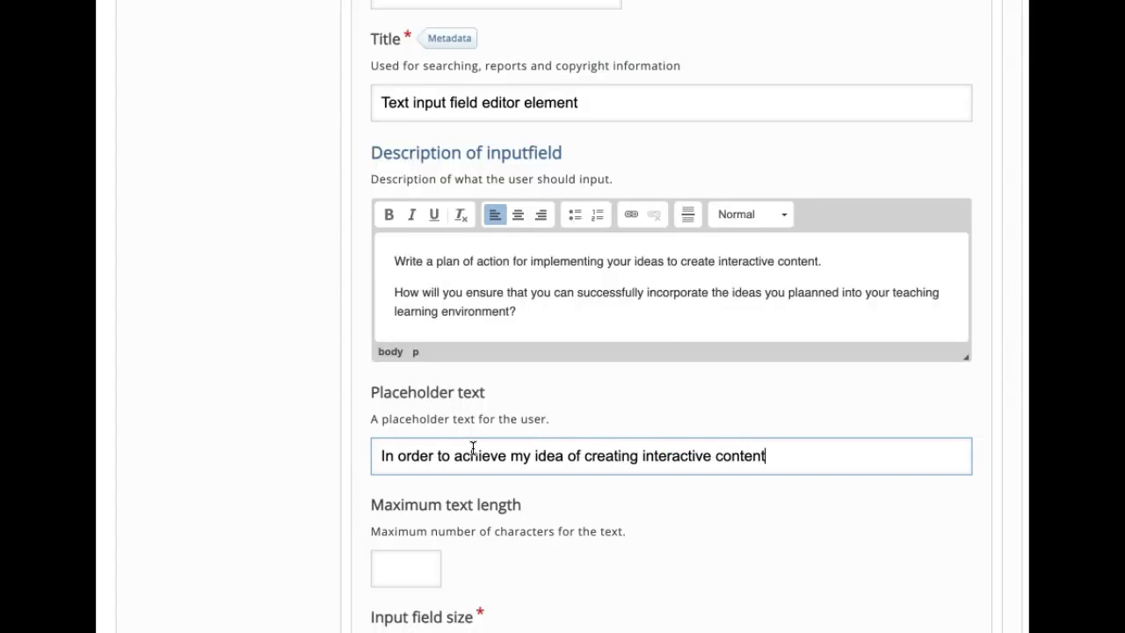
pyautogui.write(' for that topic')
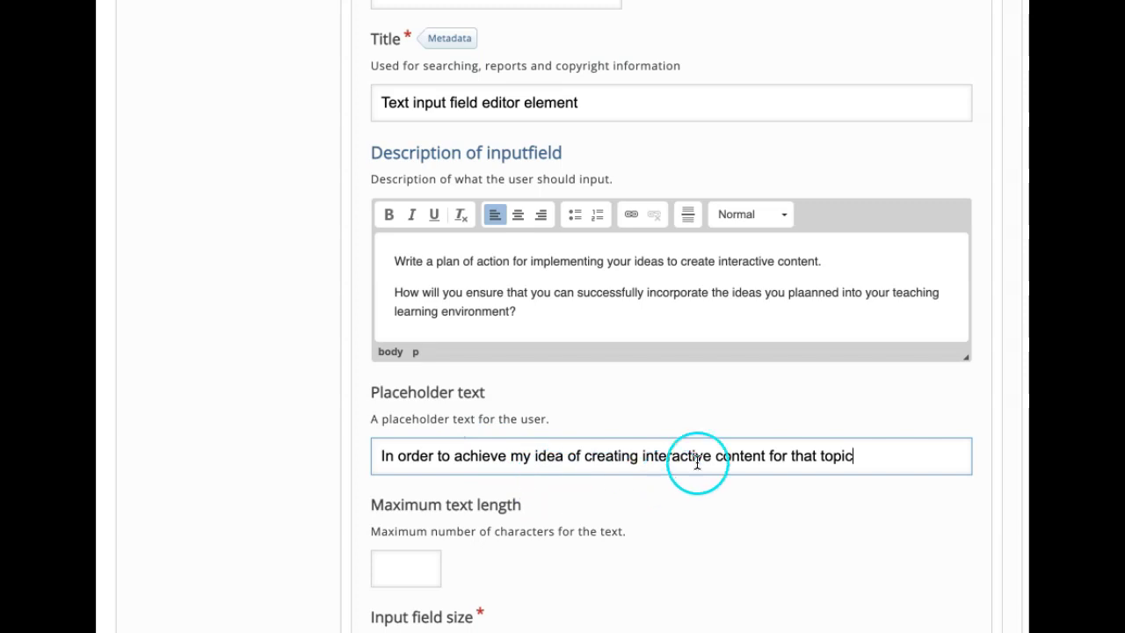
pyautogui.click(788, 454)
pyautogui.write('my subject')
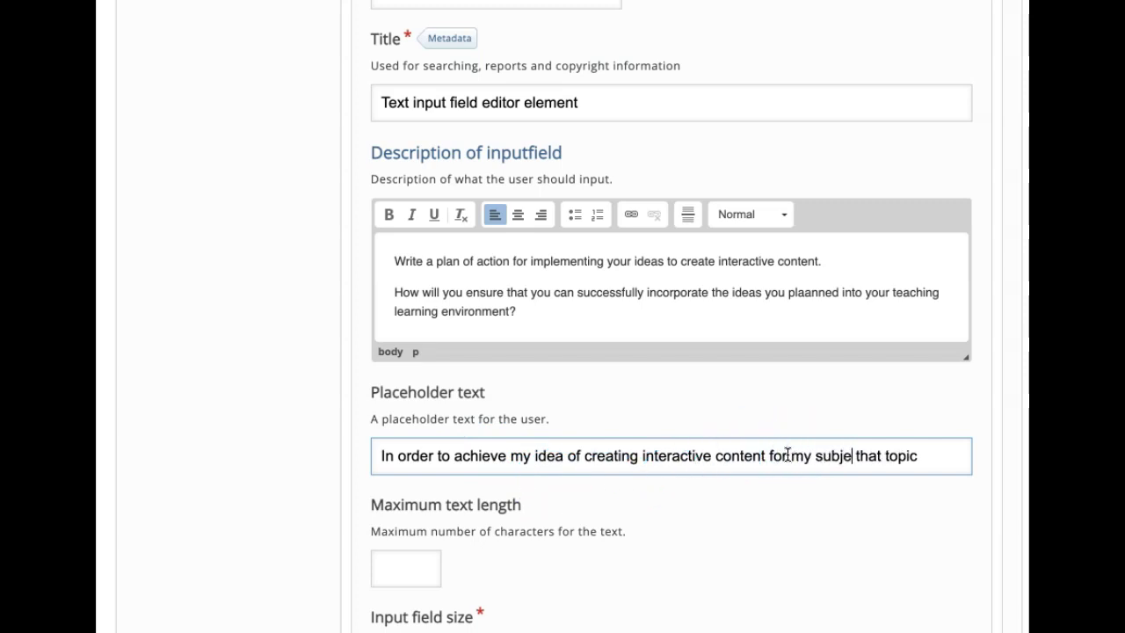
pyautogui.hotkey('shift', 'End')
pyautogui.press('BackSpace')
pyautogui.press('BackSpace')
pyautogui.write('.............')
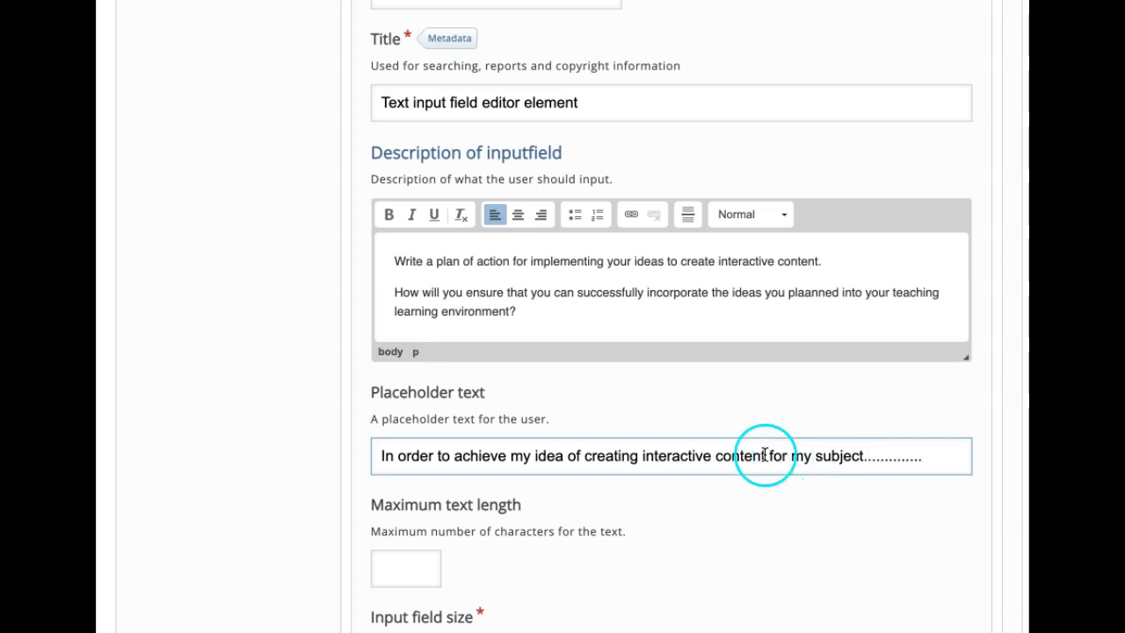
# Step: Make the text input field 10 lines tall and required, with a maximum text length of 2000 characters
pyautogui.scroll(-2, 625, 484)
pyautogui.scroll(-2, 625, 480)
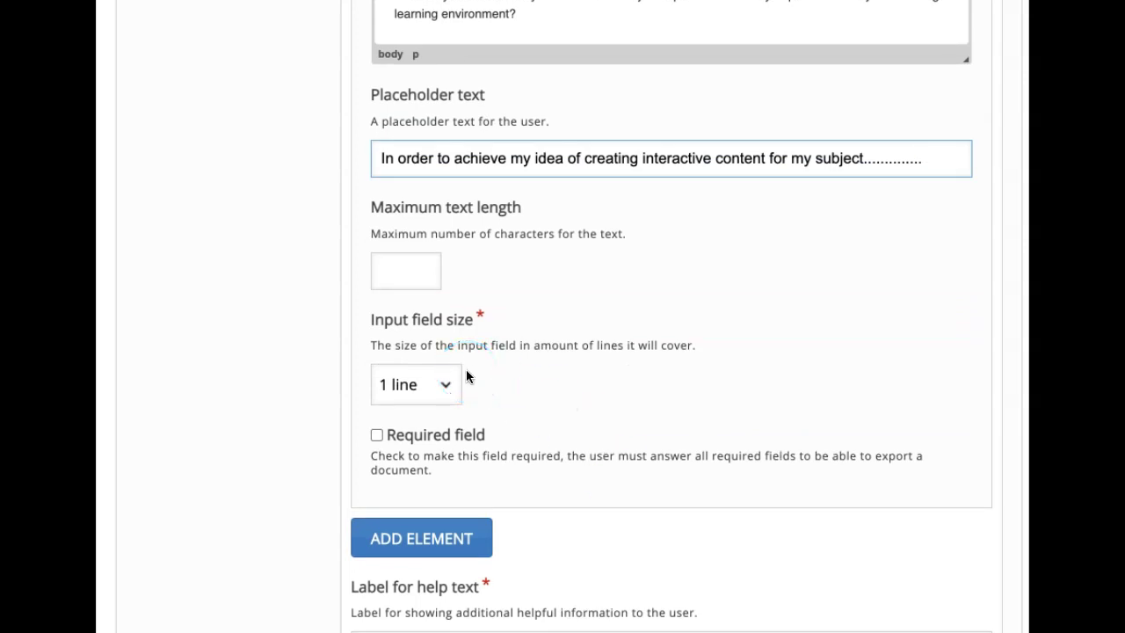
pyautogui.click(444, 381)
pyautogui.click(409, 435)
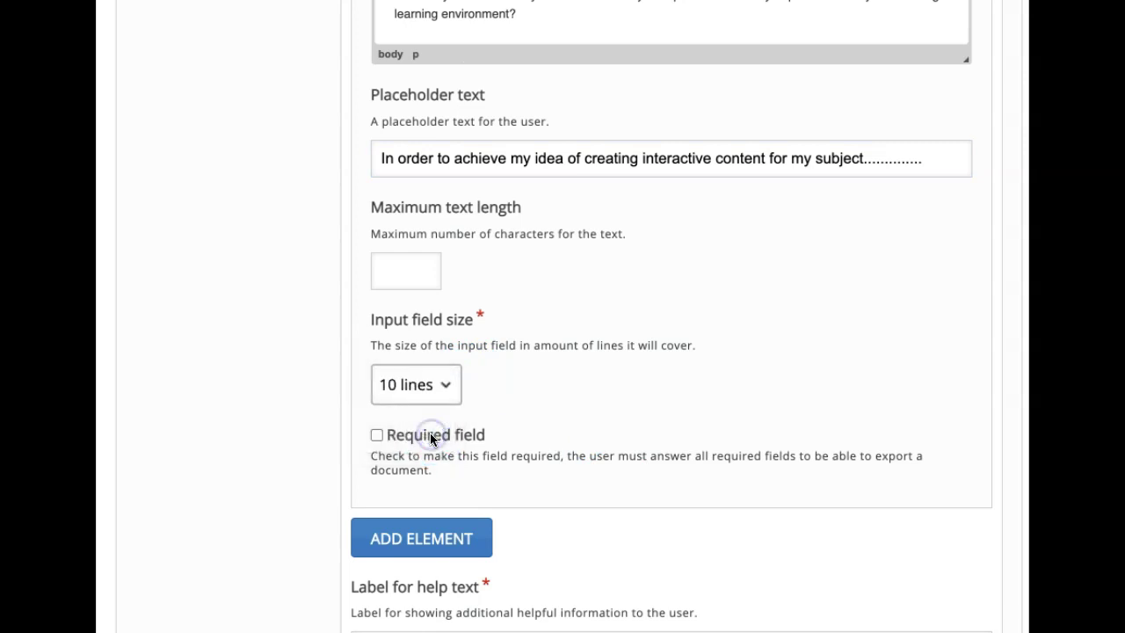
pyautogui.click(377, 435)
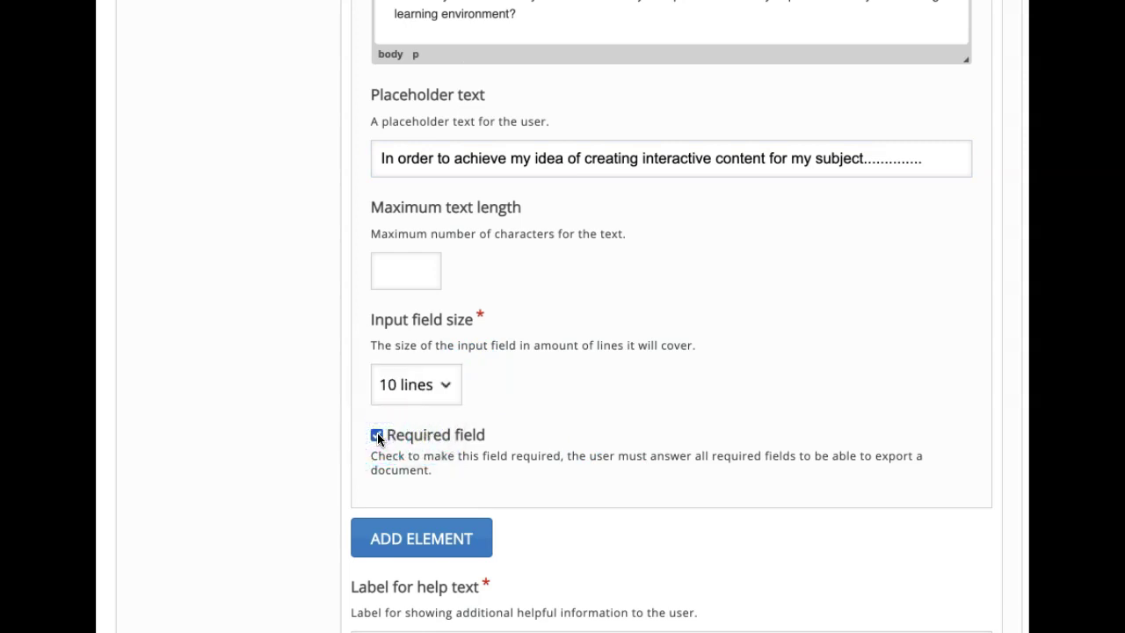
pyautogui.click(401, 262)
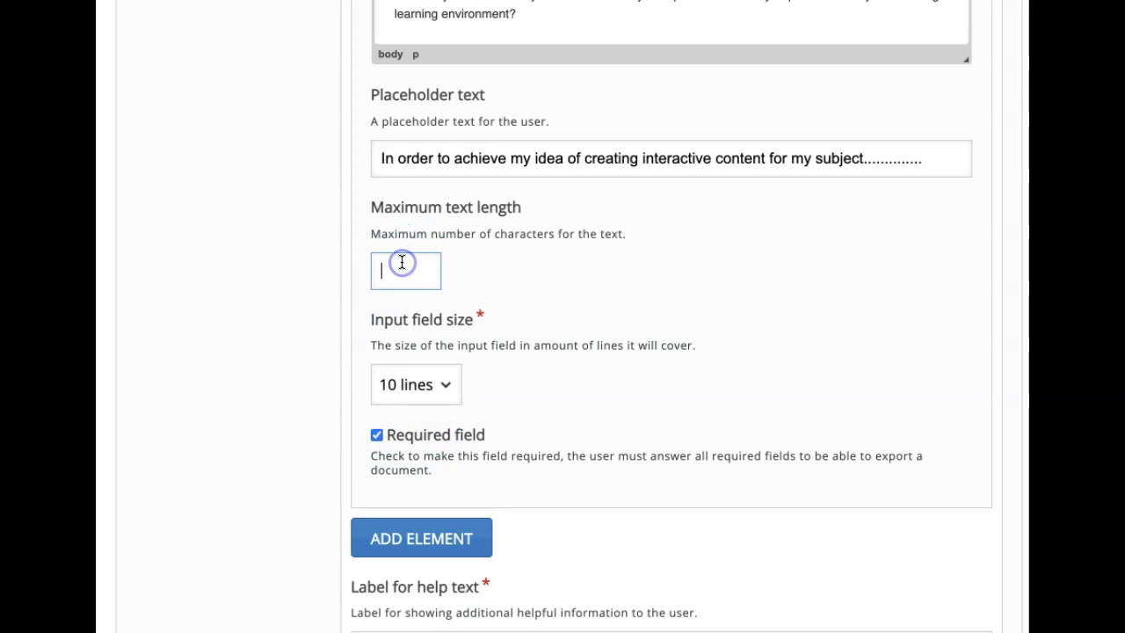
pyautogui.write('2000')
pyautogui.click(498, 262)
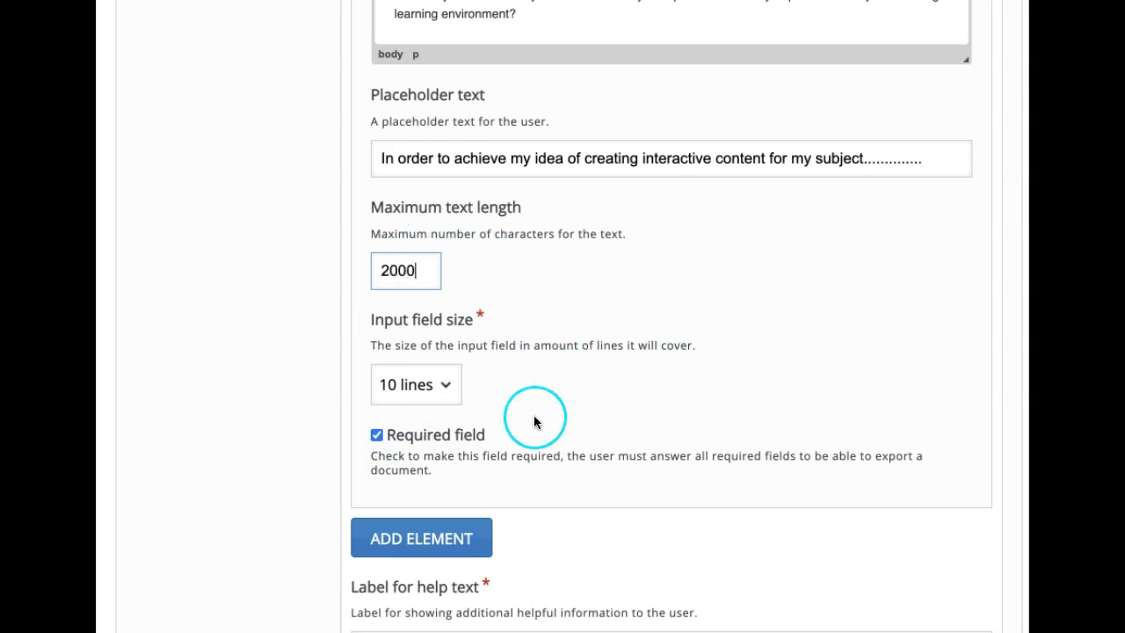
# Step: Add a fifth page to the documentation tool and set its page type to Document Export Page
pyautogui.scroll(-1, 533, 415)
pyautogui.scroll(10, 534, 422)
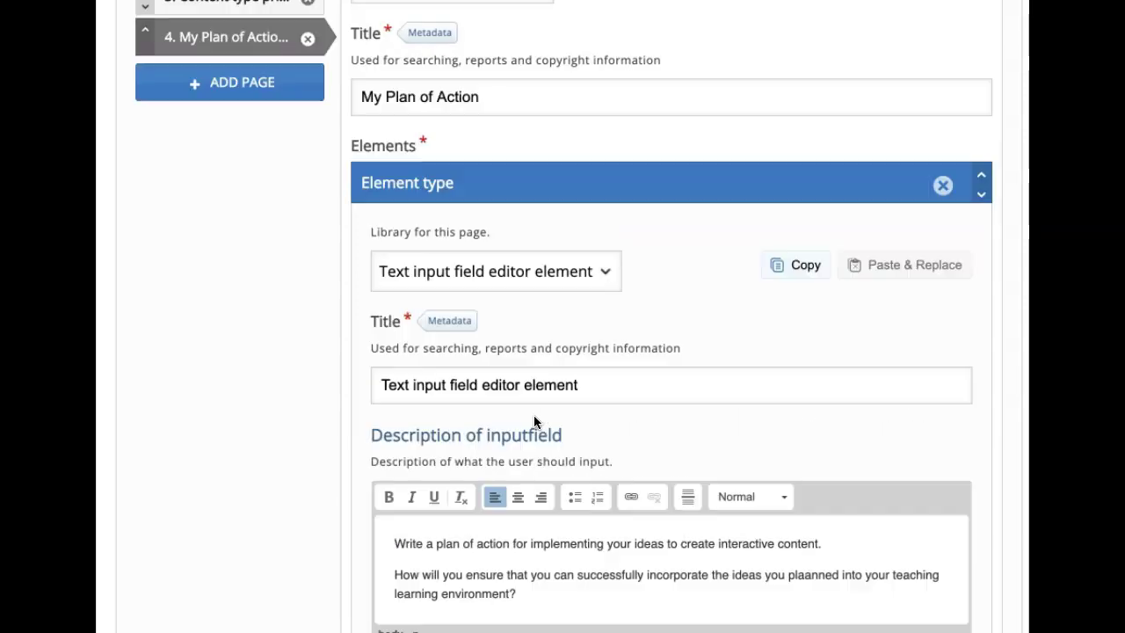
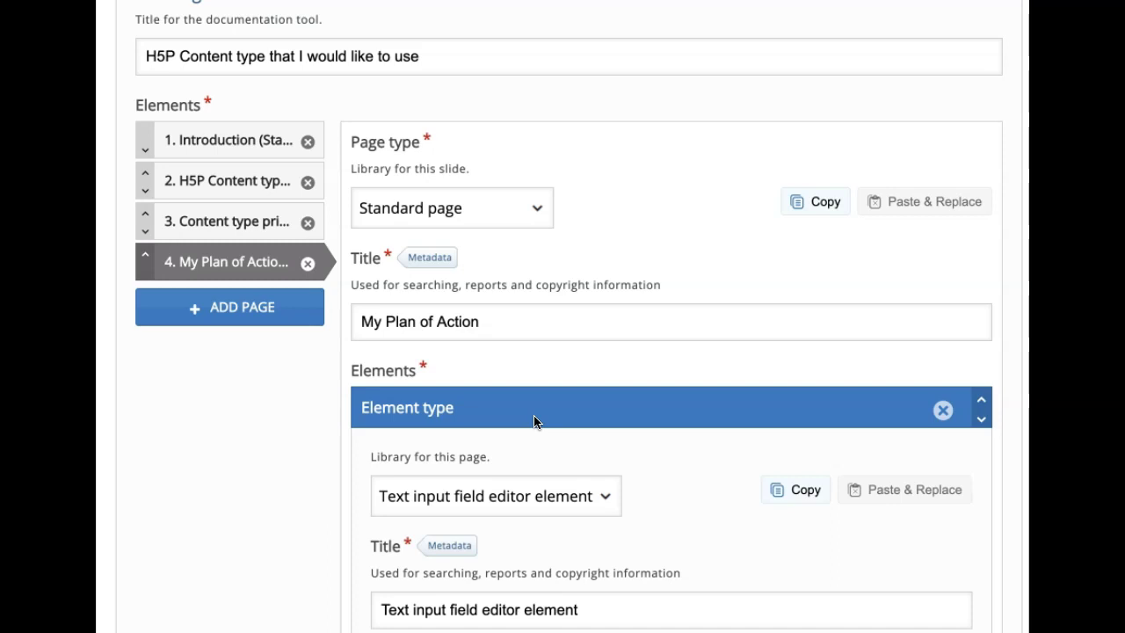
pyautogui.click(206, 308)
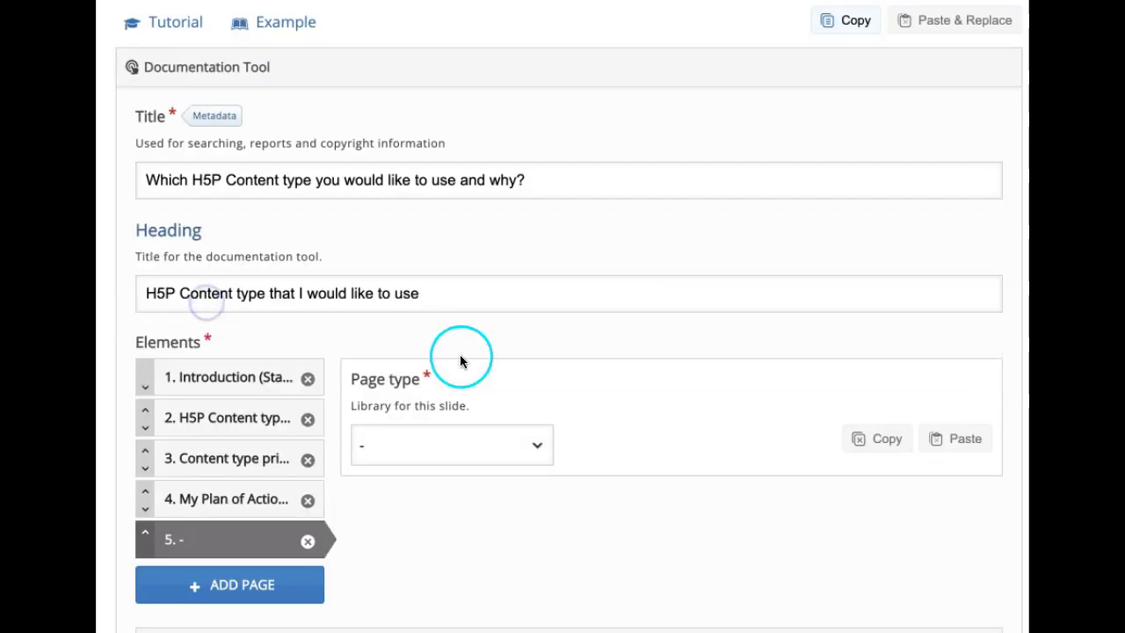
pyautogui.click(495, 442)
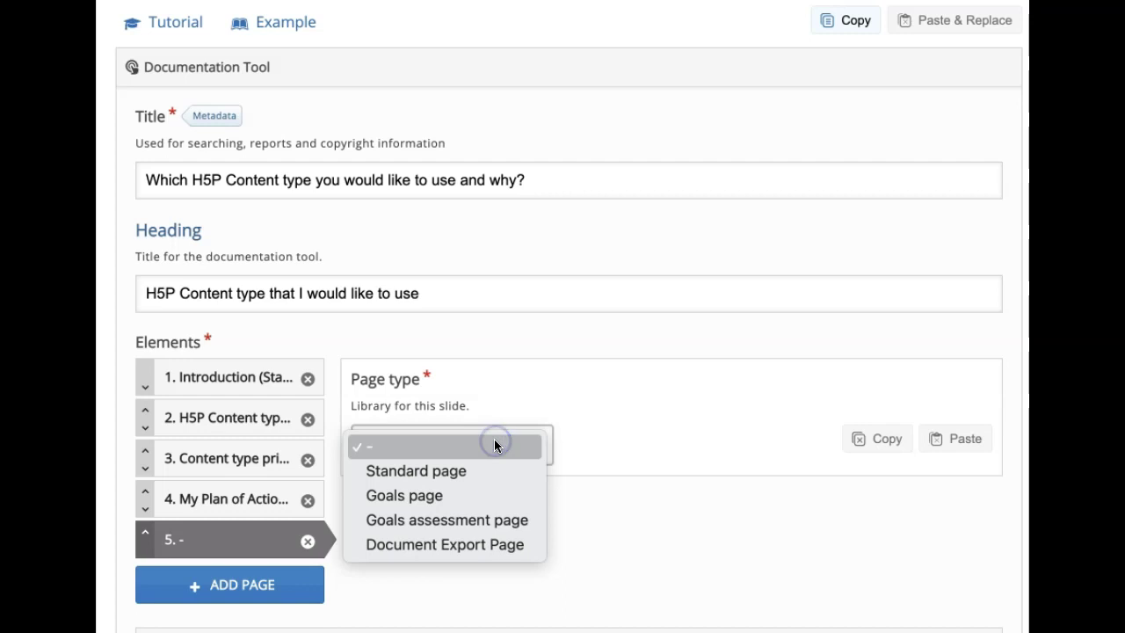
pyautogui.click(464, 545)
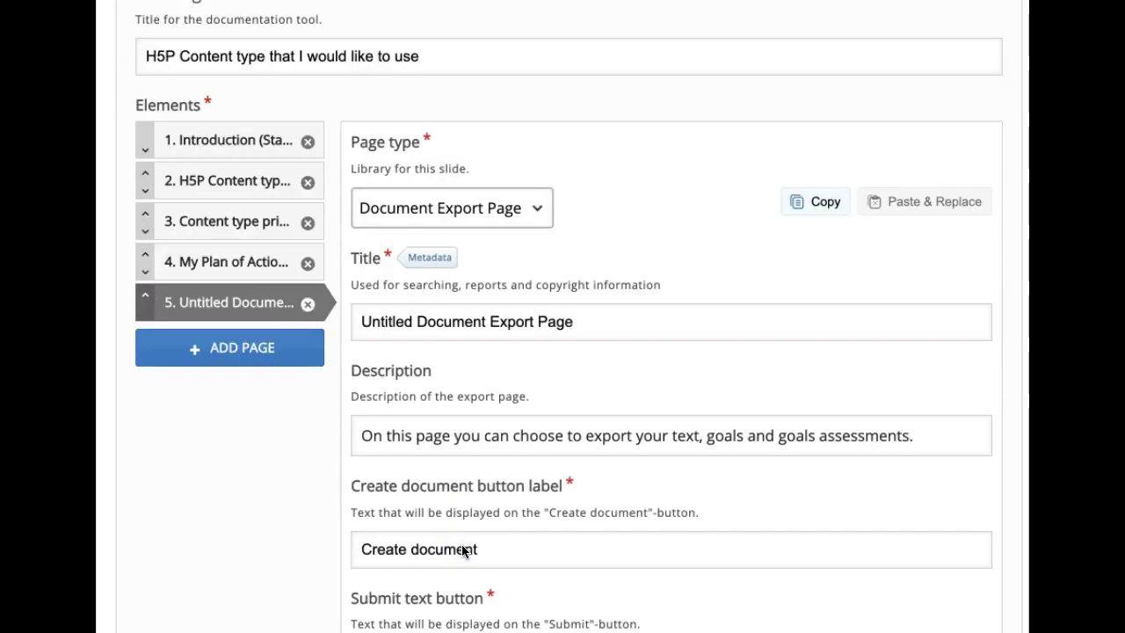
# Step: Replace the export page's title with "My ideas and plan of action to create interactive content"
pyautogui.scroll(-1, 660, 541)
pyautogui.scroll(-1, 660, 542)
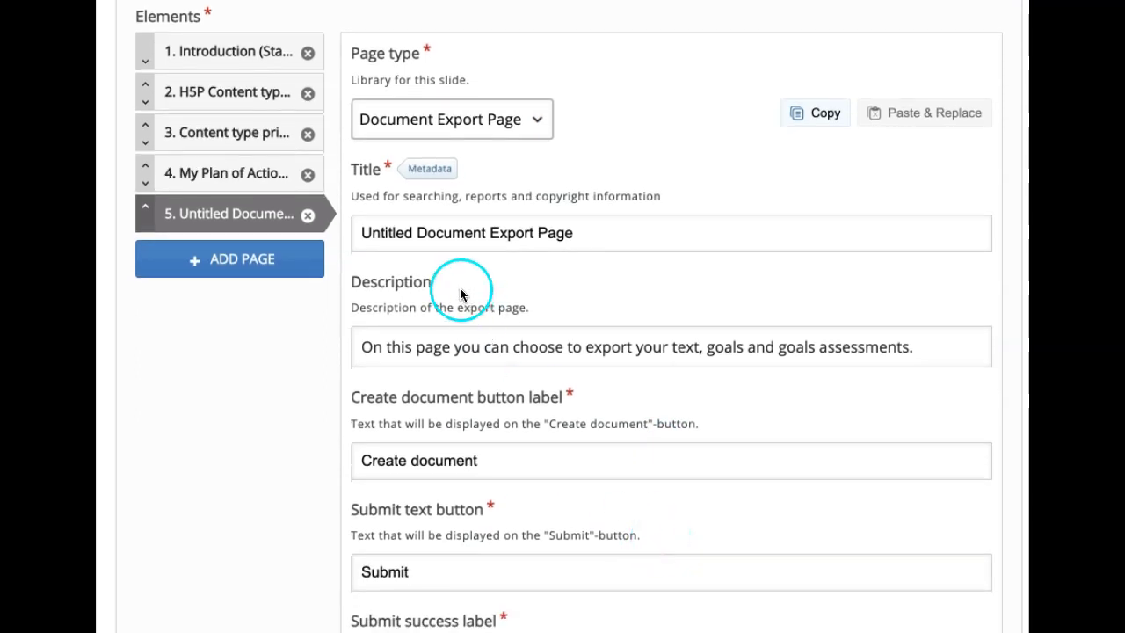
pyautogui.click(590, 241)
pyautogui.hotkey('ctrl', 'a')
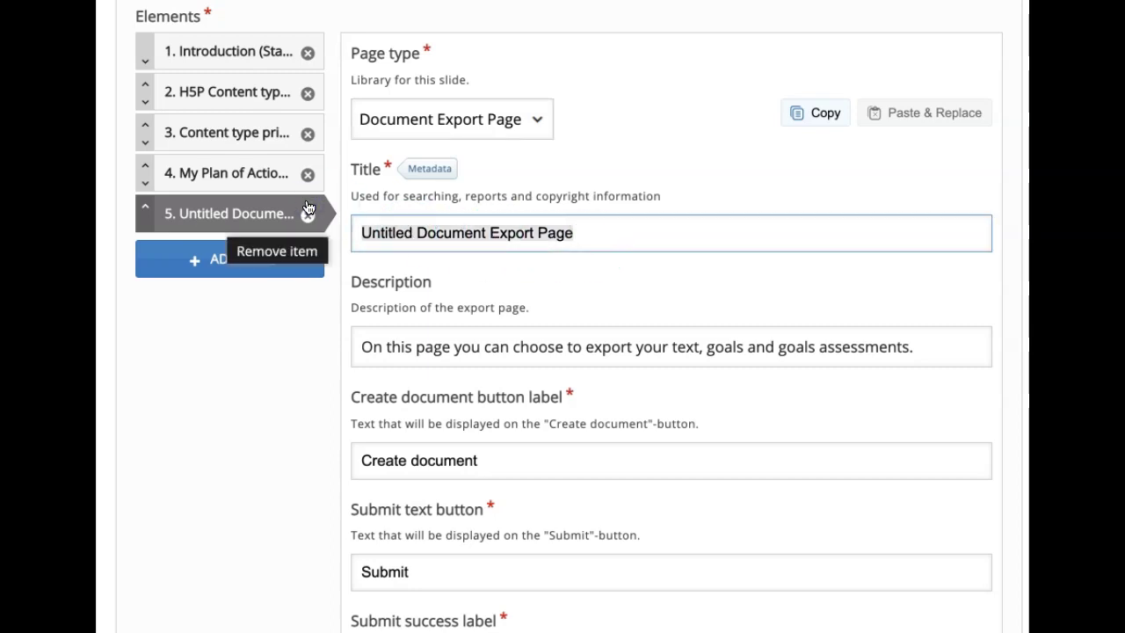
pyautogui.write('My ide')
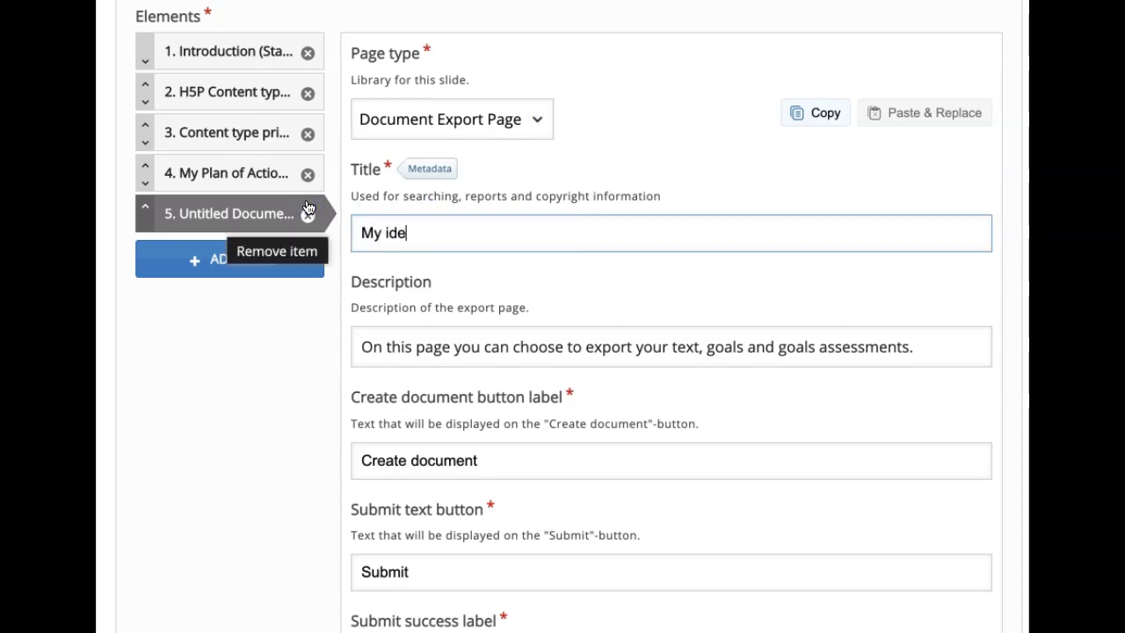
pyautogui.write('as and plan of act')
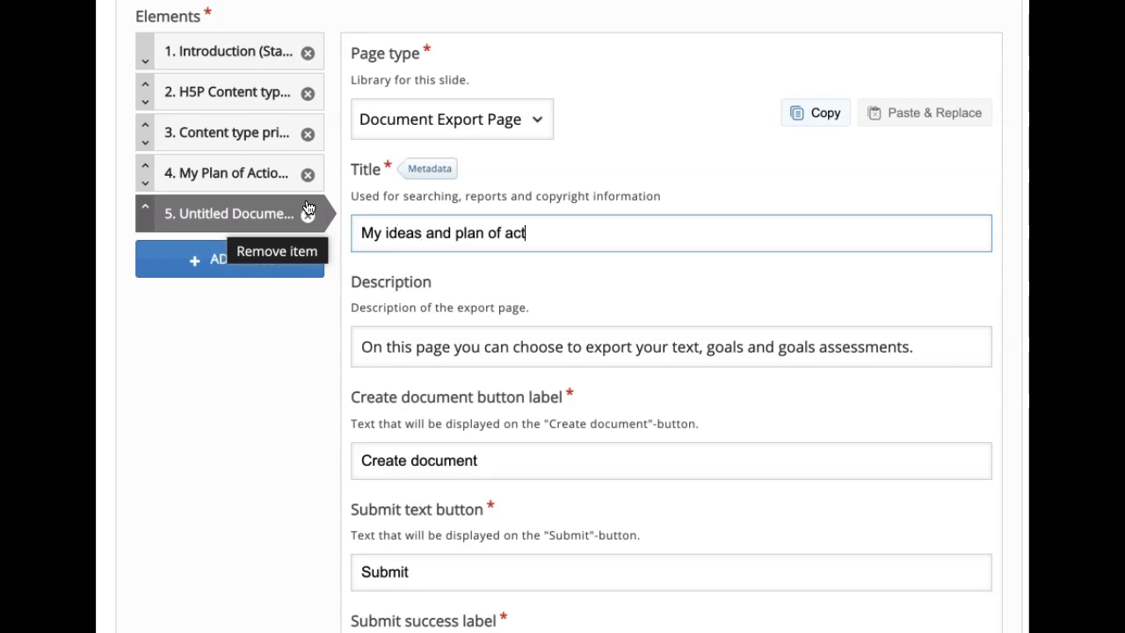
pyautogui.write('ion to create interact')
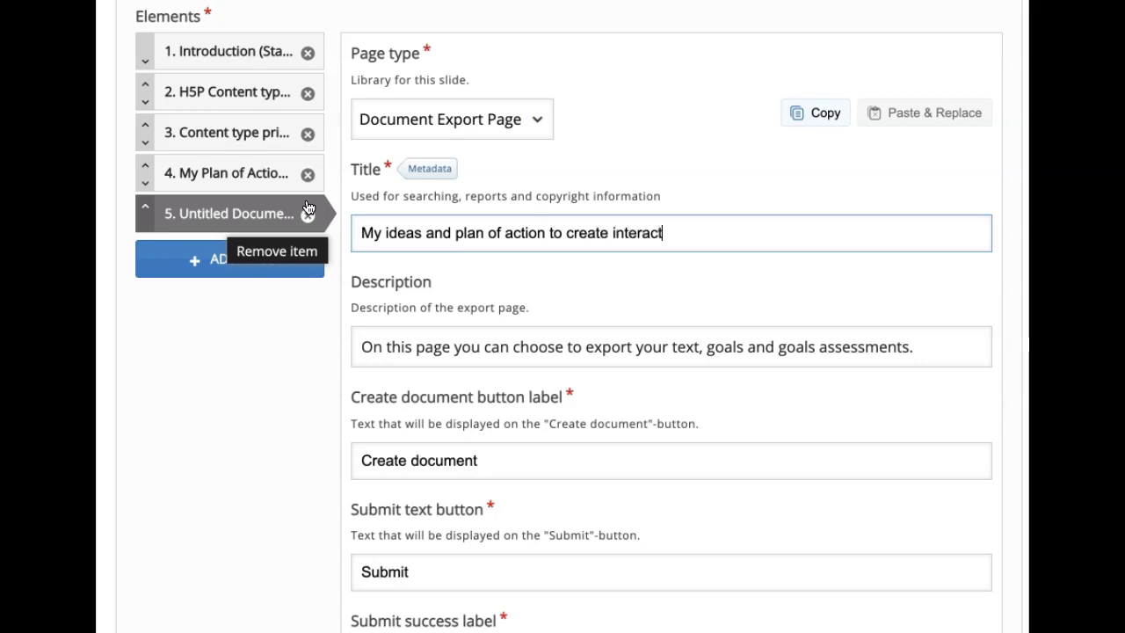
pyautogui.write('ive content')
# Step: Replace the word "text" with "ideas" in the document export page's description
pyautogui.click(372, 348)
pyautogui.click(392, 392)
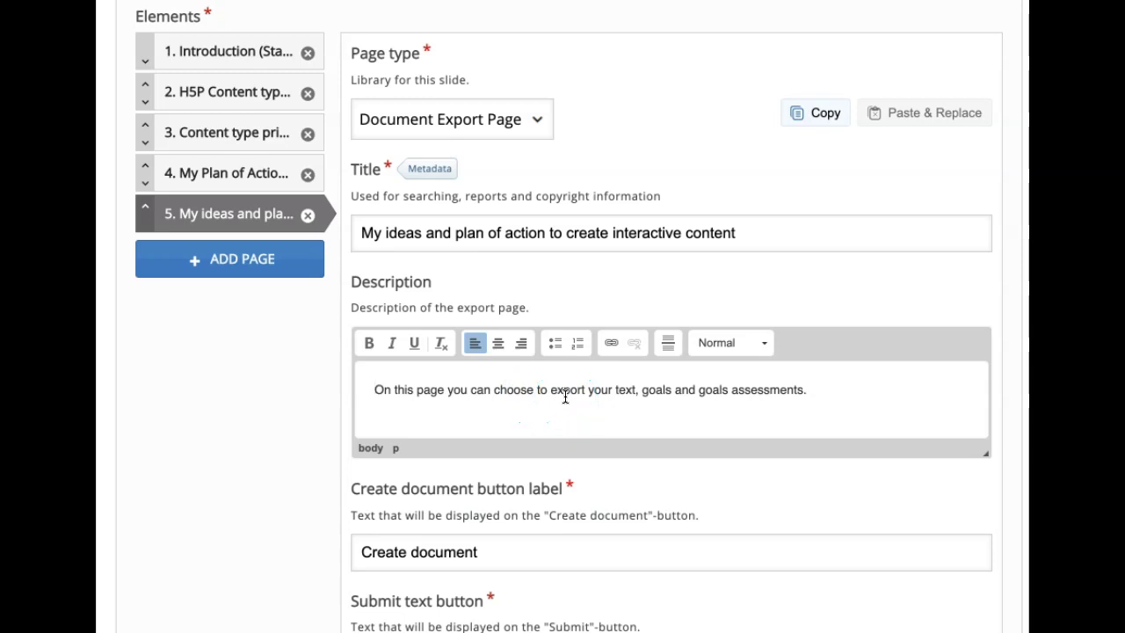
pyautogui.click(614, 389)
pyautogui.doubleClick(626, 390)
pyautogui.press('BackSpace')
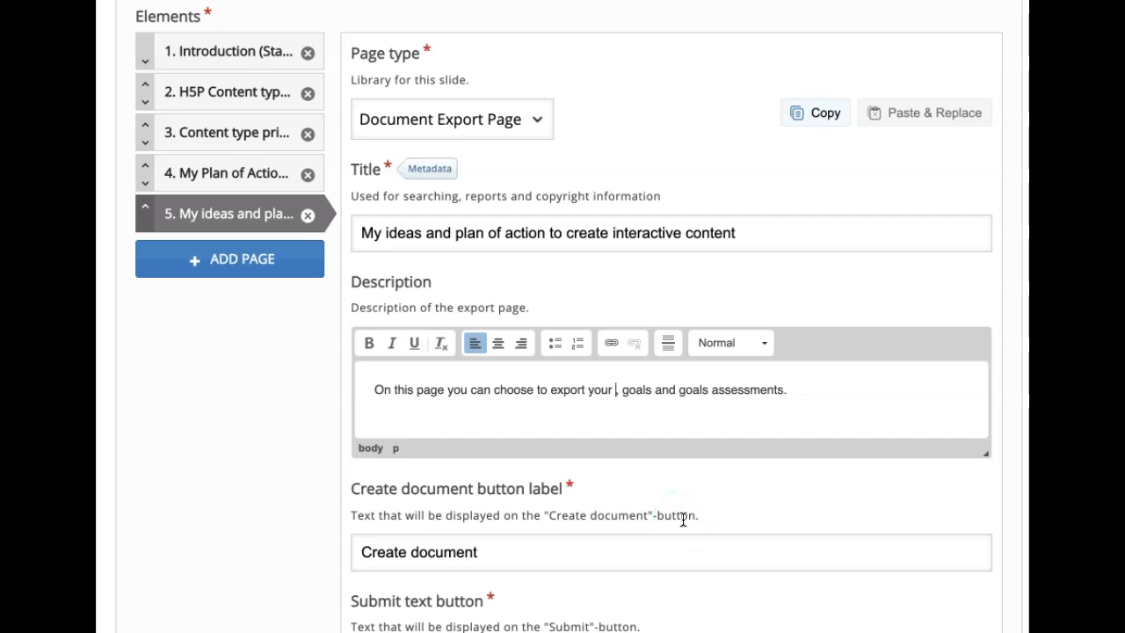
pyautogui.write('ideas')
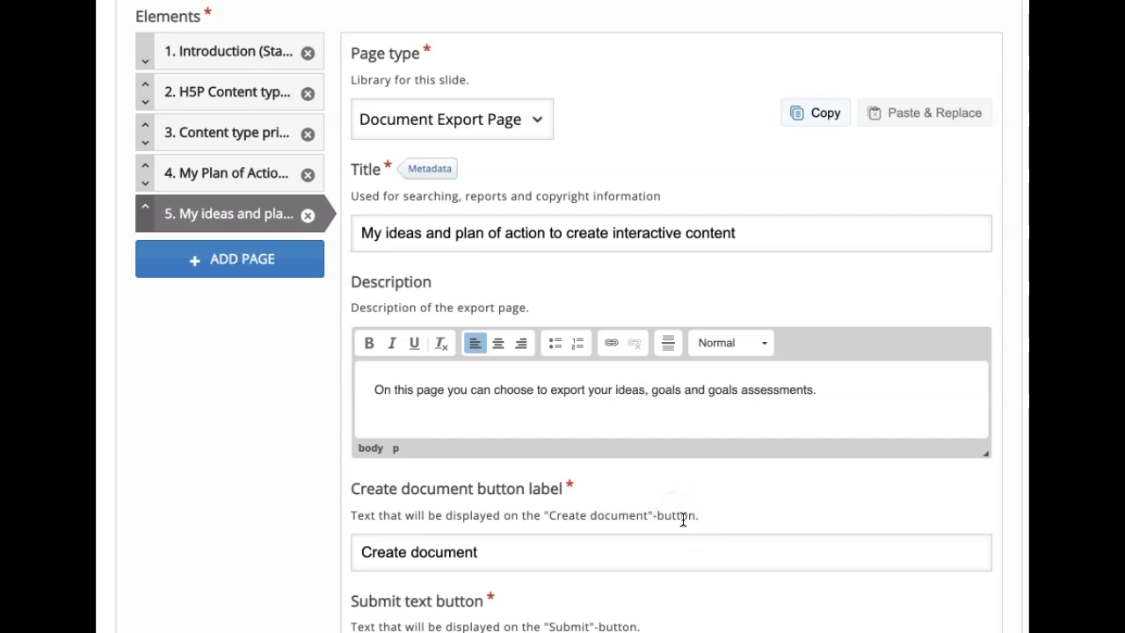
# Step: Reword the rest of the export page's description so it ends with "your ideas and plan of action."
pyautogui.doubleClick(670, 390)
pyautogui.press('BackSpace')
pyautogui.press('BackSpace')
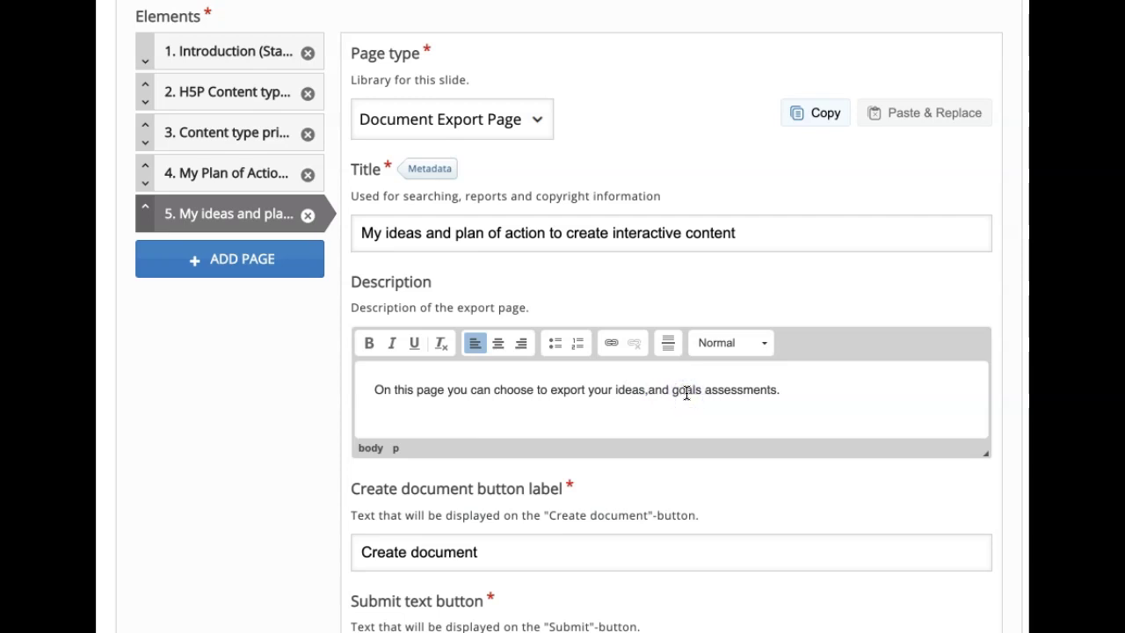
pyautogui.click(683, 391)
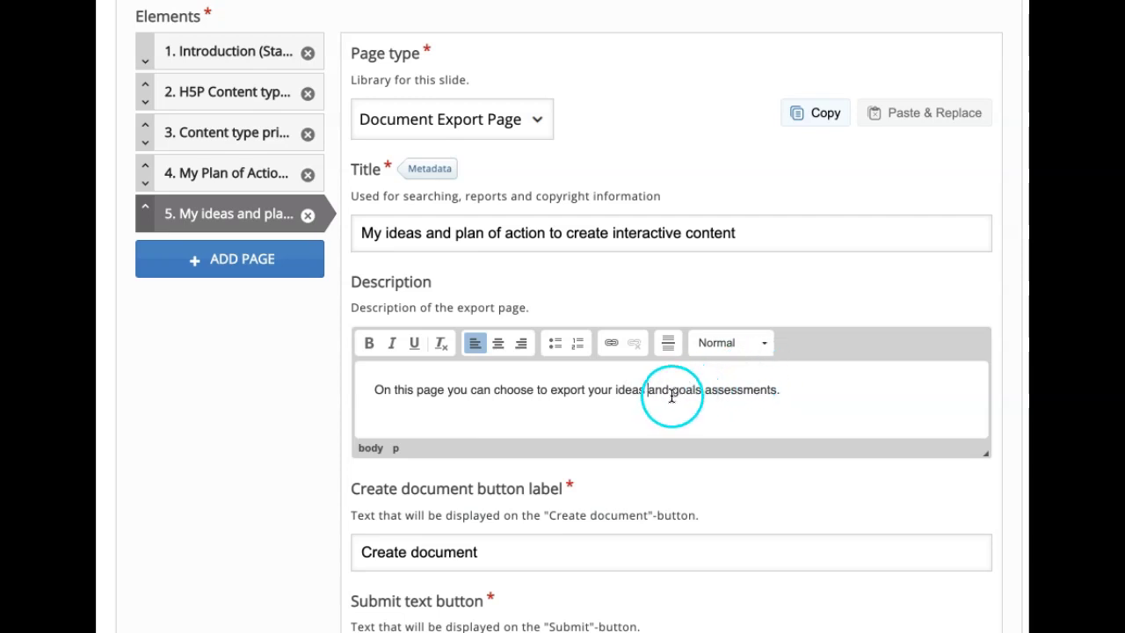
pyautogui.moveTo(674, 393); pyautogui.dragTo(817, 381)
pyautogui.write('plan')
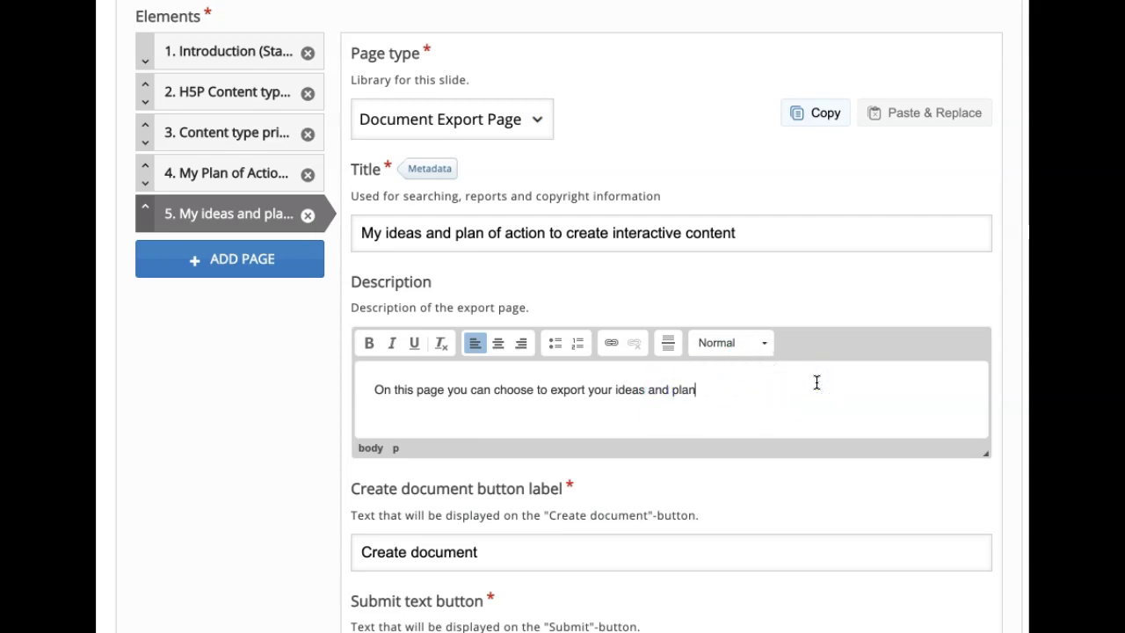
pyautogui.write(' of action.')
# Step: Review the export page's remaining settings, including the button labels, submit success label, help text and required input missing text
pyautogui.scroll(-2, 816, 382)
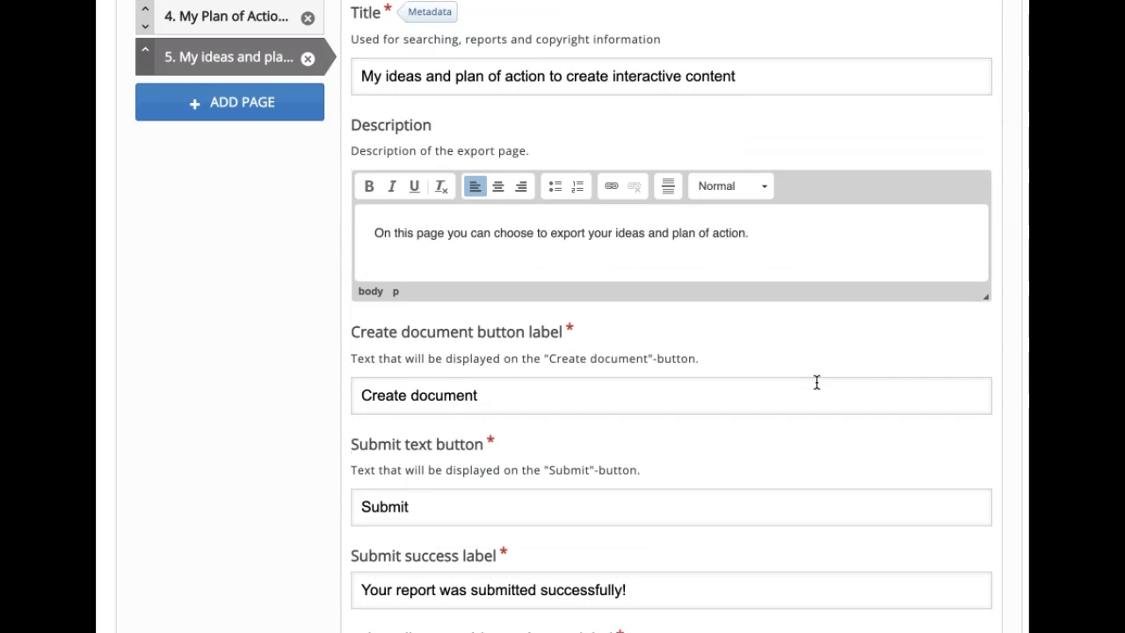
pyautogui.scroll(-1, 816, 382)
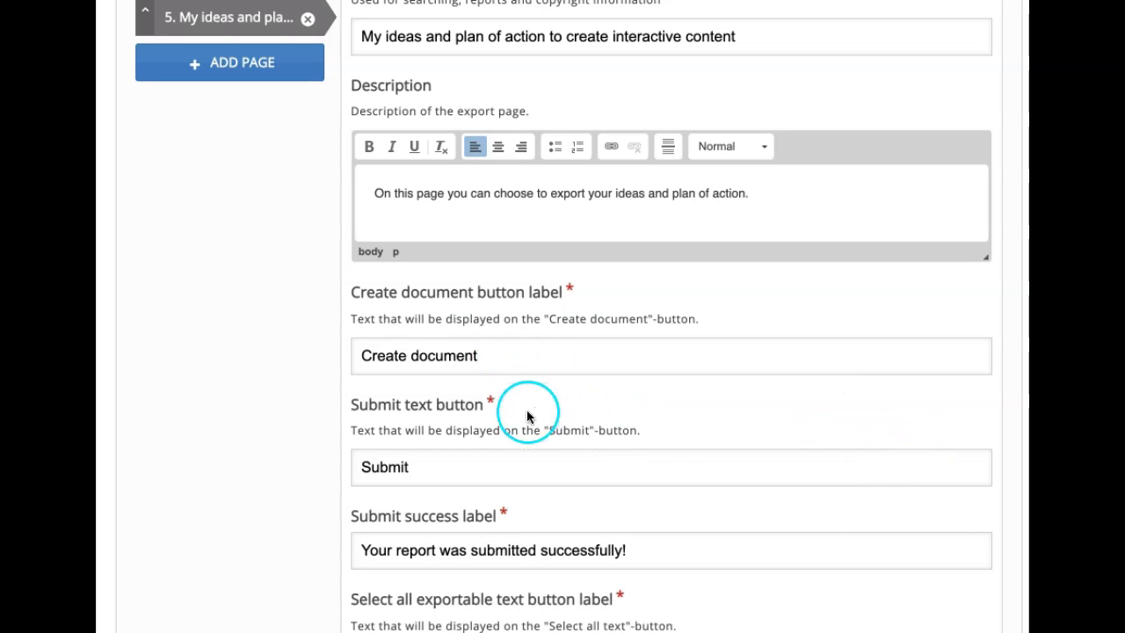
pyautogui.scroll(-2, 528, 414)
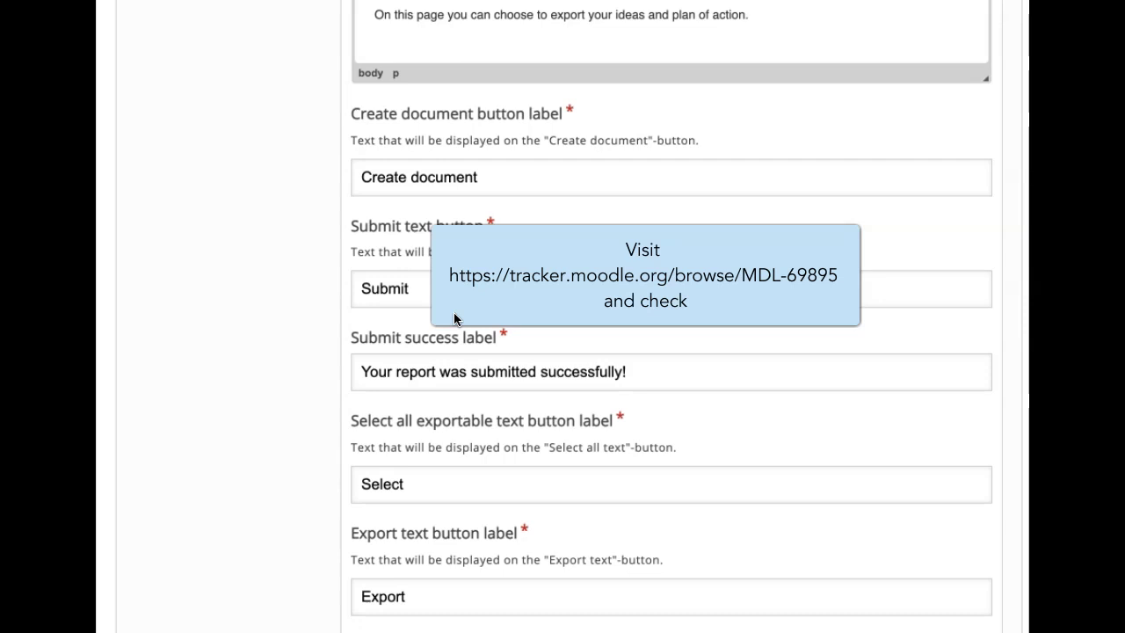
pyautogui.click(467, 264)
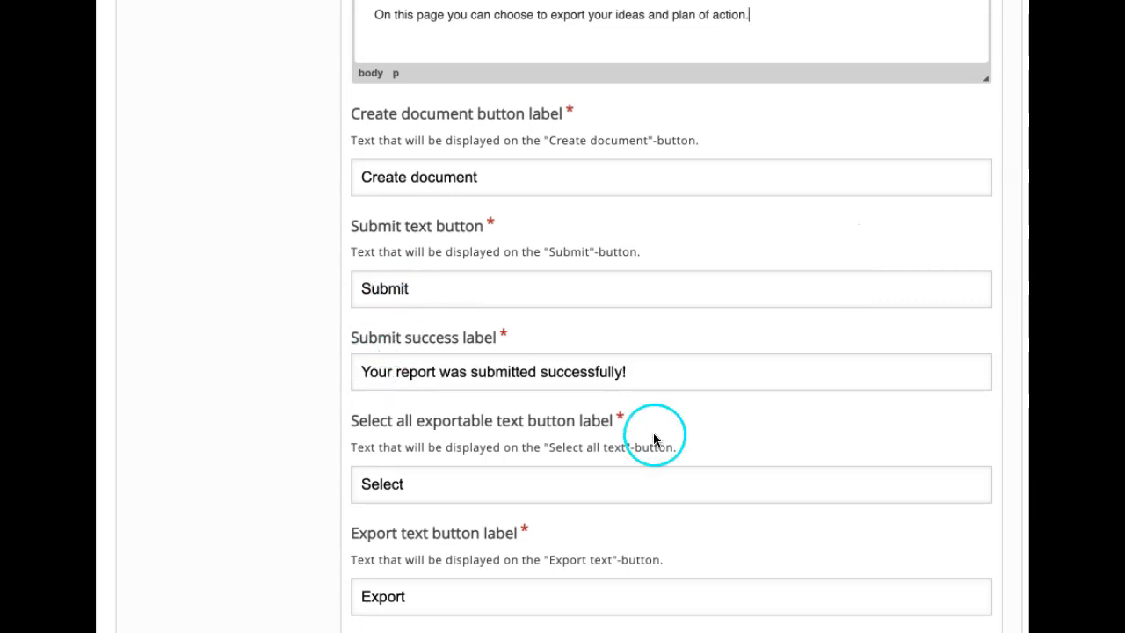
pyautogui.scroll(-1, 533, 474)
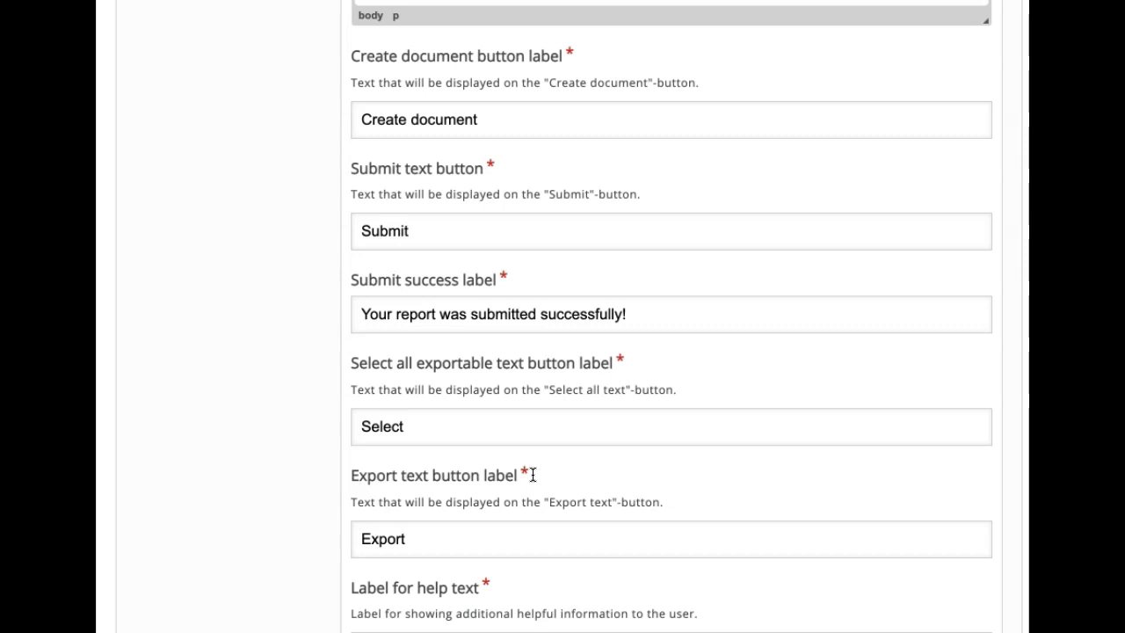
pyautogui.scroll(-2, 532, 475)
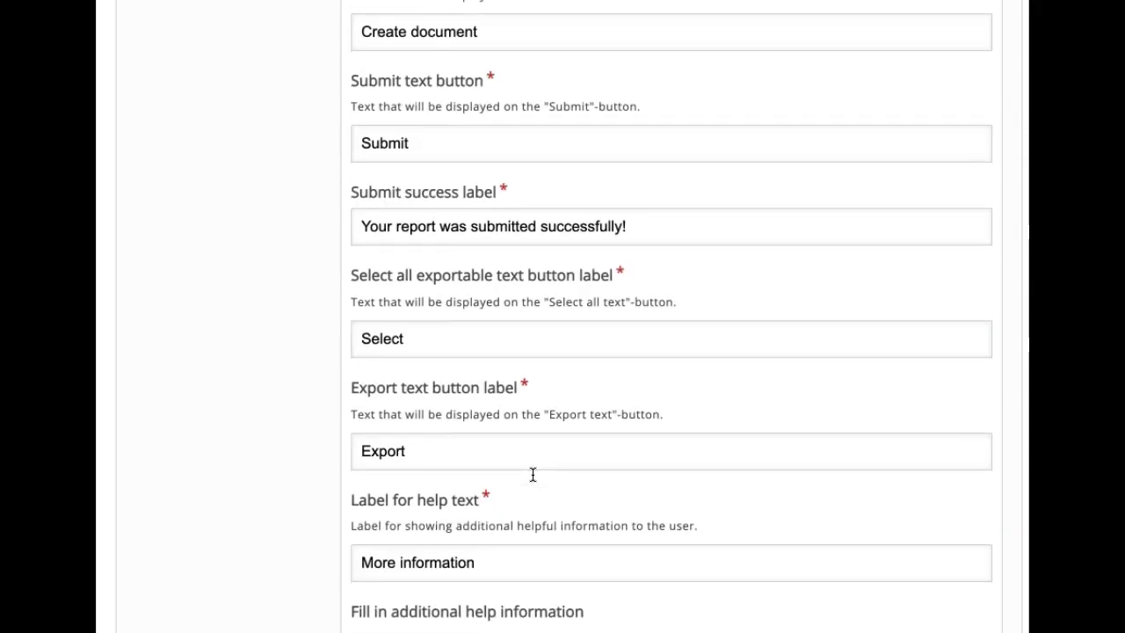
pyautogui.scroll(-2, 533, 475)
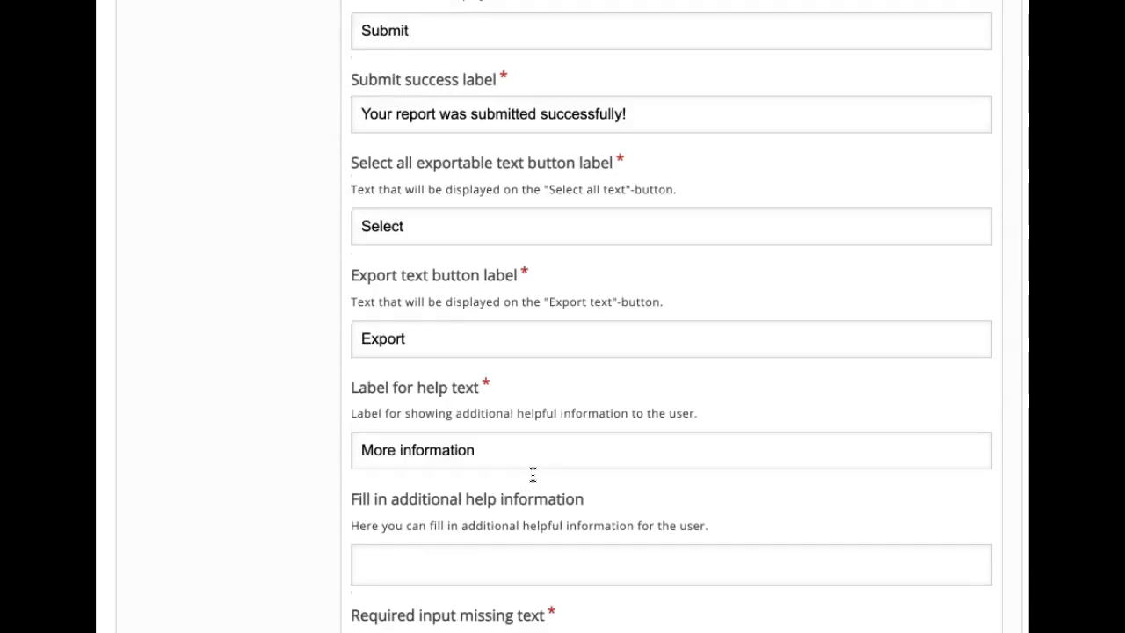
pyautogui.scroll(-2, 533, 475)
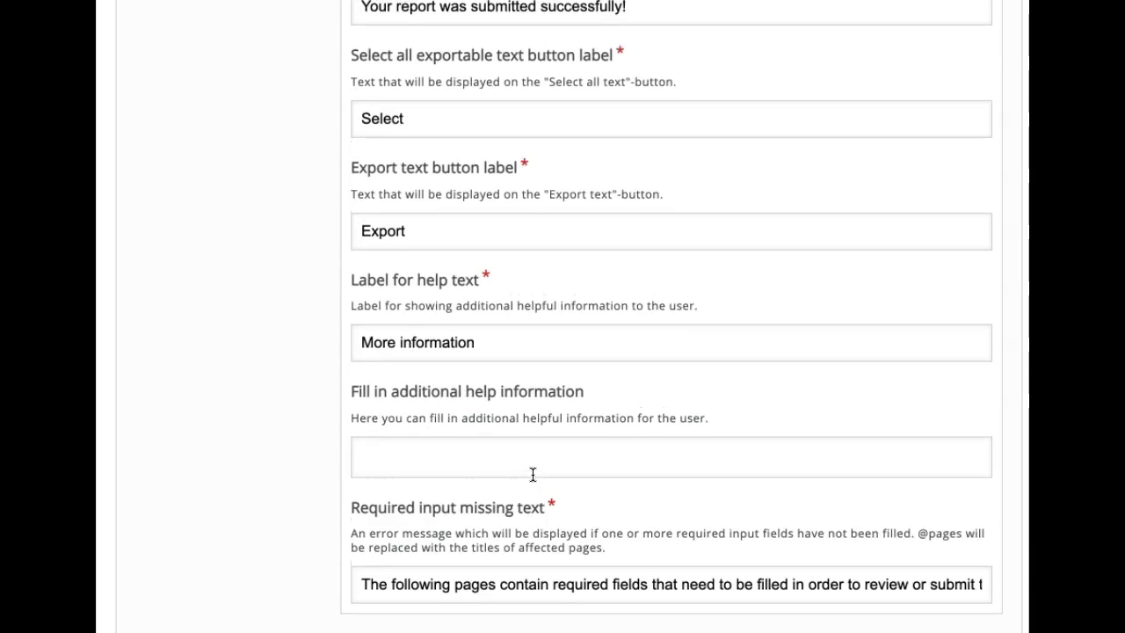
pyautogui.scroll(1, 533, 474)
pyautogui.scroll(-1, 532, 475)
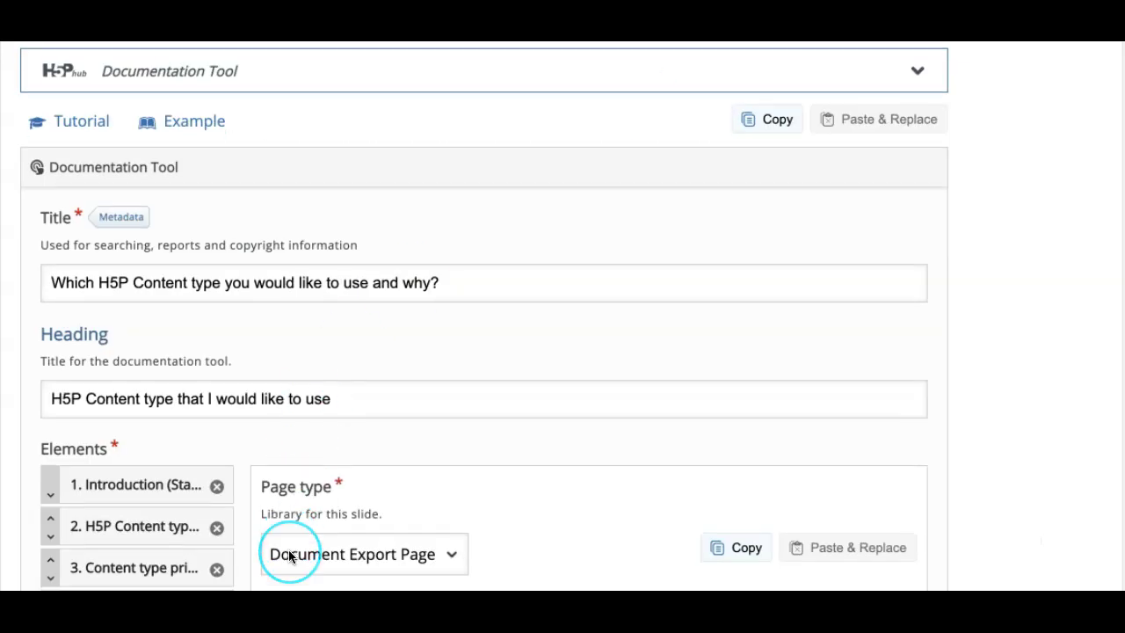
# Step: Correct the description of the Introduction page's first text input field to "Your name"
pyautogui.scroll(-5, 289, 553)
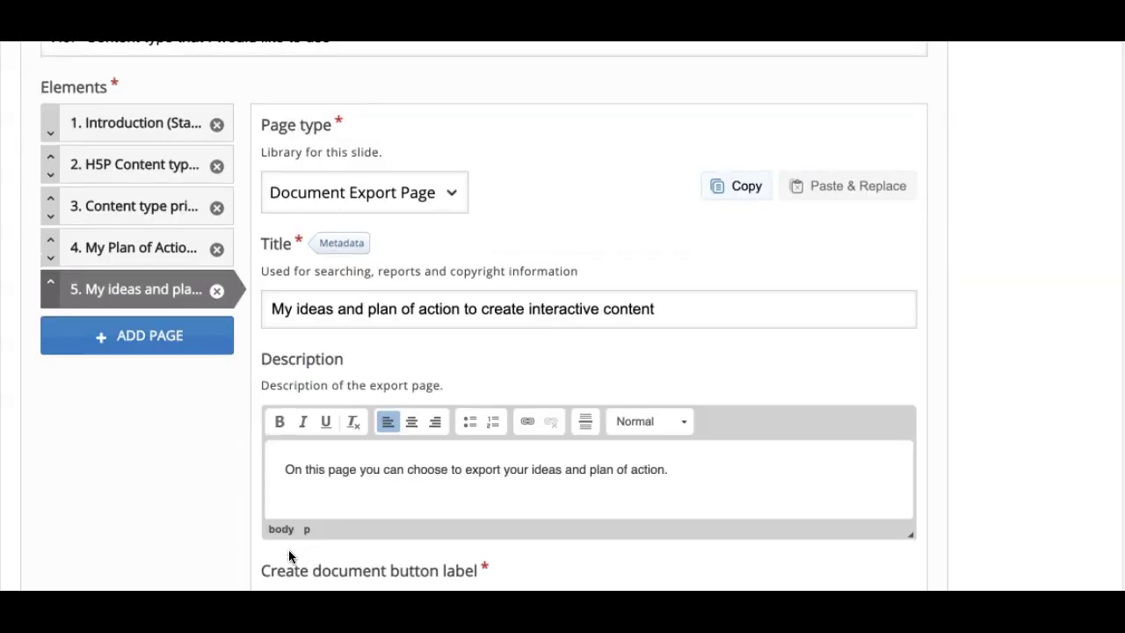
pyautogui.click(132, 123)
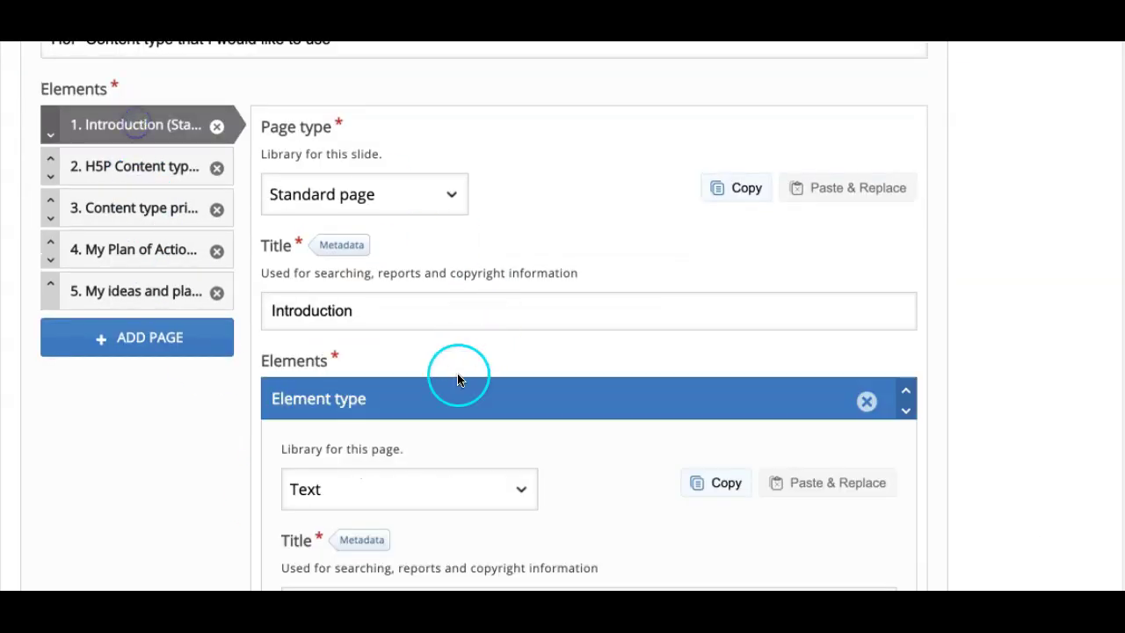
pyautogui.scroll(-5, 365, 527)
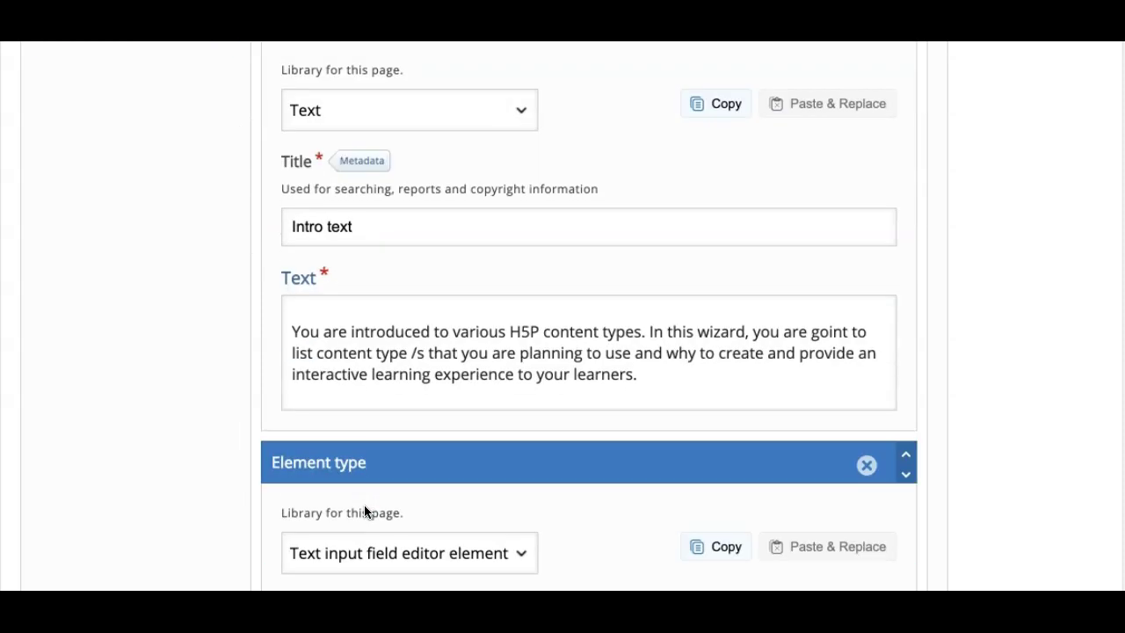
pyautogui.scroll(-5, 364, 504)
pyautogui.click(365, 425)
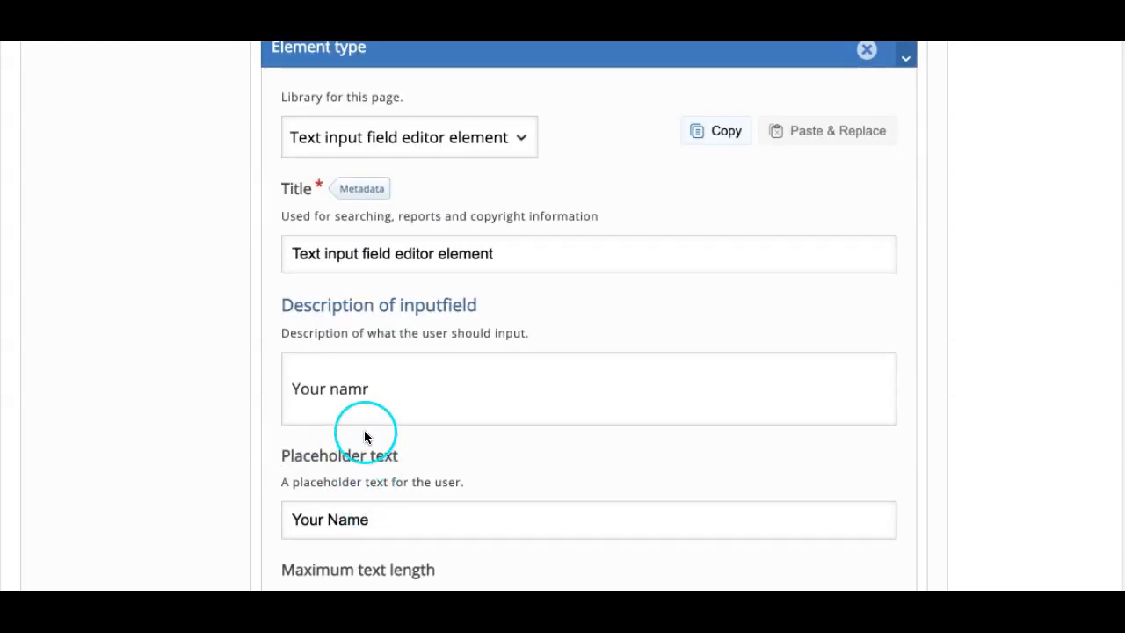
pyautogui.click(371, 418)
pyautogui.press('BackSpace')
pyautogui.write('e')
pyautogui.click(427, 330)
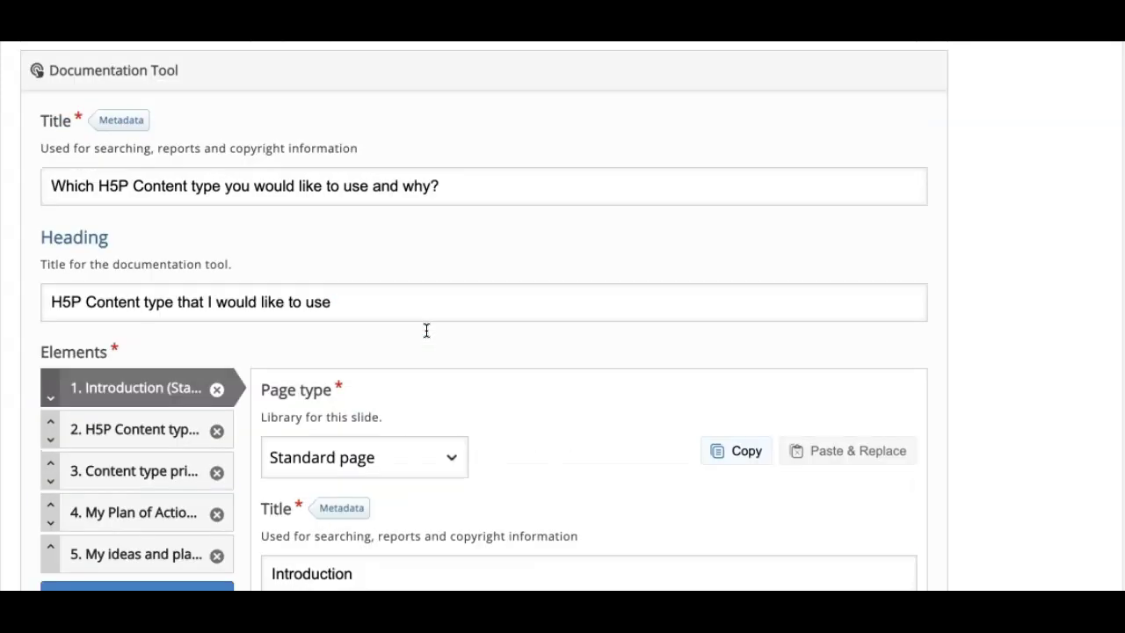
pyautogui.scroll(1, 426, 331)
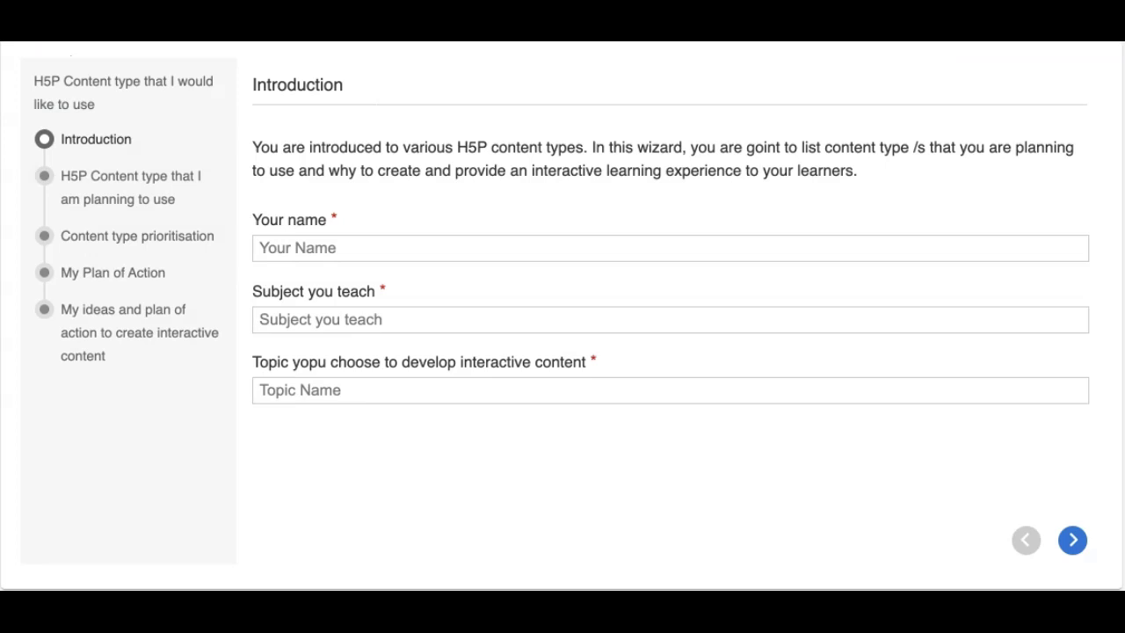
# Step: Add two content type entries on the "H5P Content type that I am planning to use" page of the finished activity
pyautogui.click(497, 353)
pyautogui.click(261, 247)
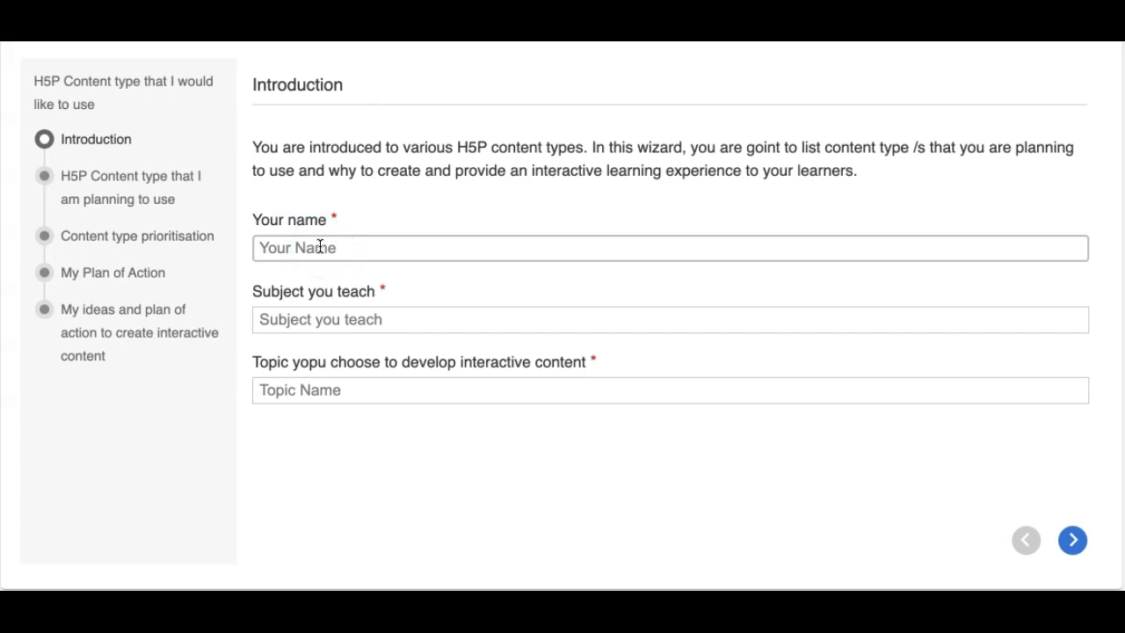
pyautogui.click(143, 174)
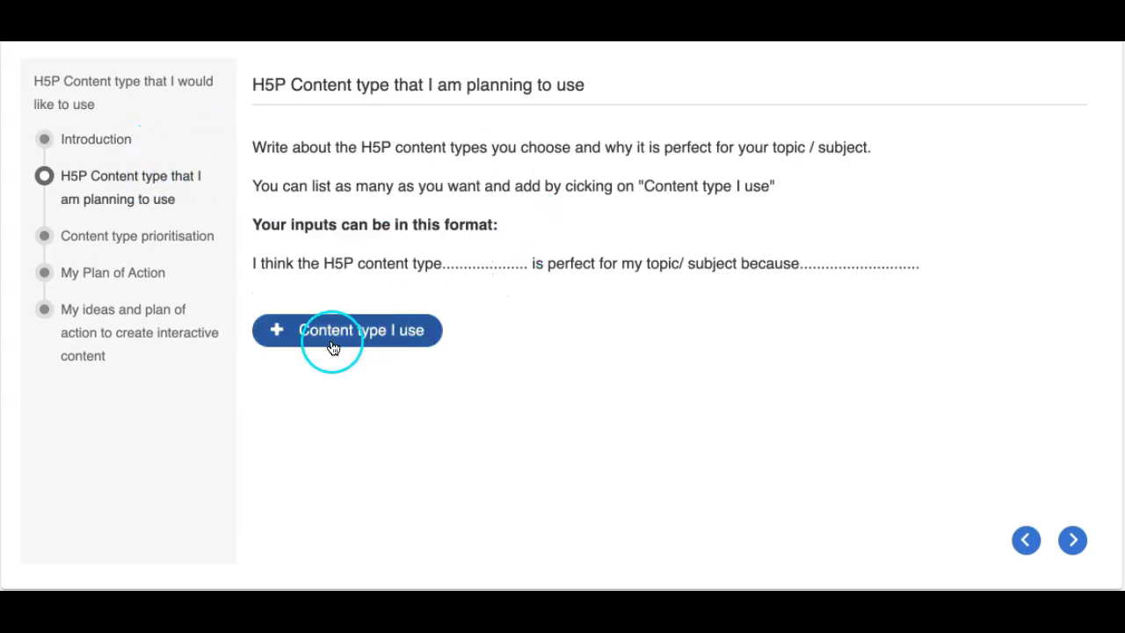
pyautogui.click(389, 334)
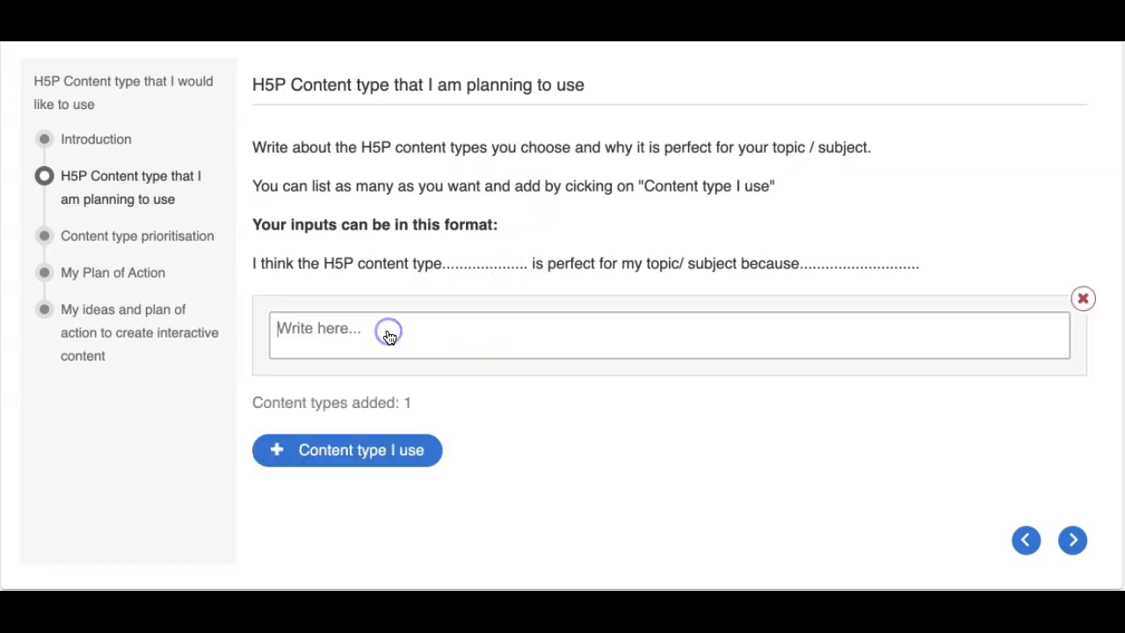
pyautogui.click(343, 454)
# Step: Fill the first content type entry with "Interactive Video for" and the second with "Dialog Cards"
pyautogui.click(376, 344)
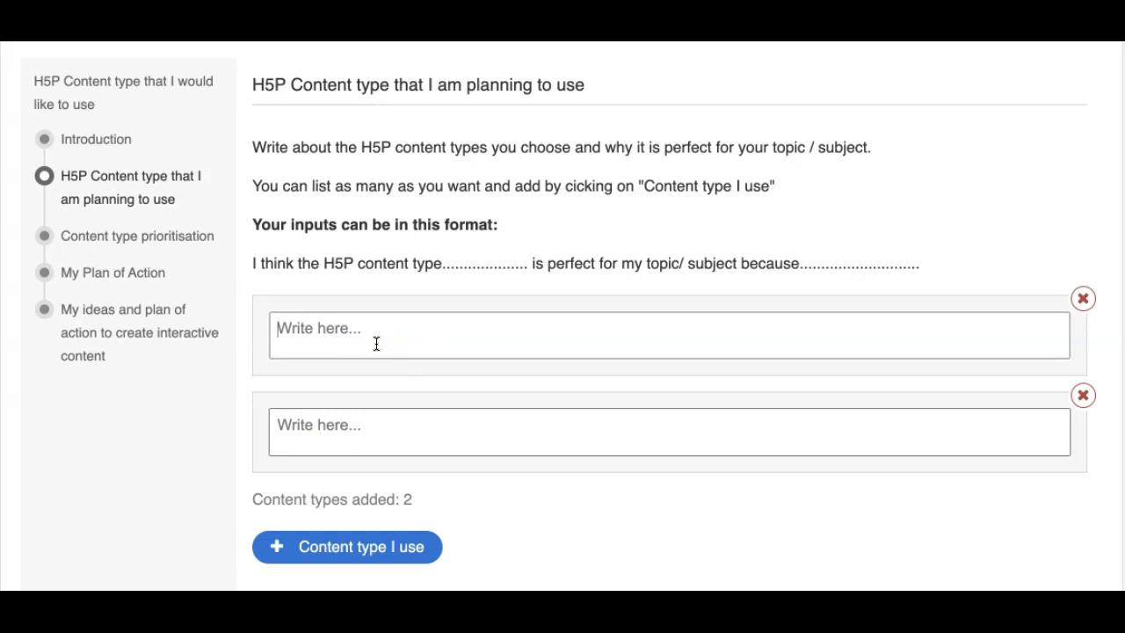
pyautogui.write('Interactive Video for')
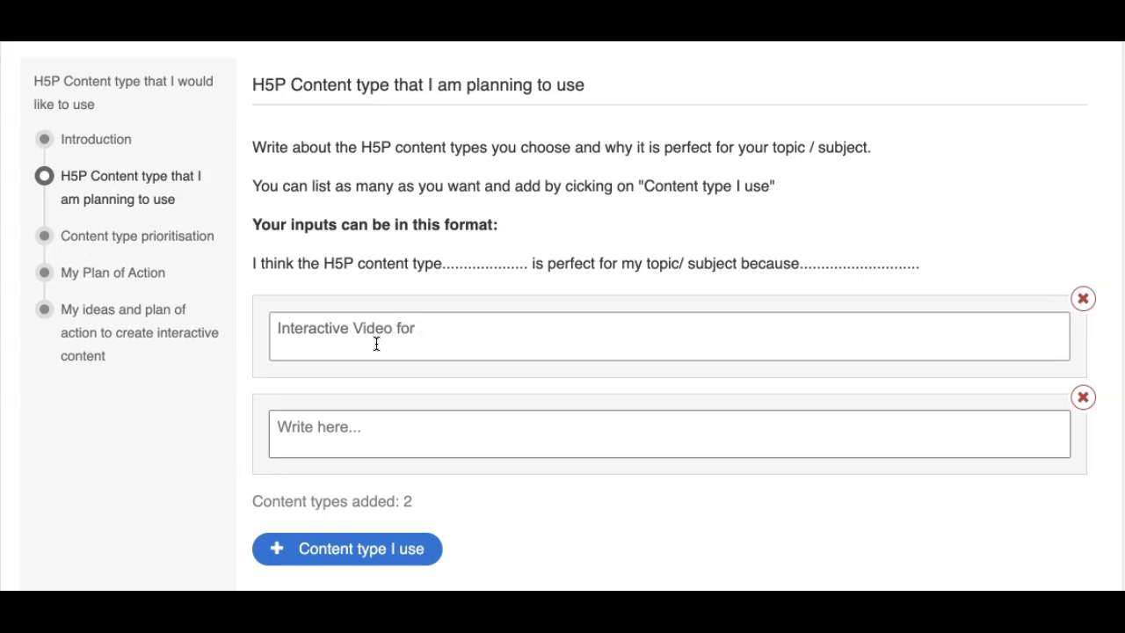
pyautogui.click(251, 262)
pyautogui.moveTo(279, 264); pyautogui.dragTo(829, 258)
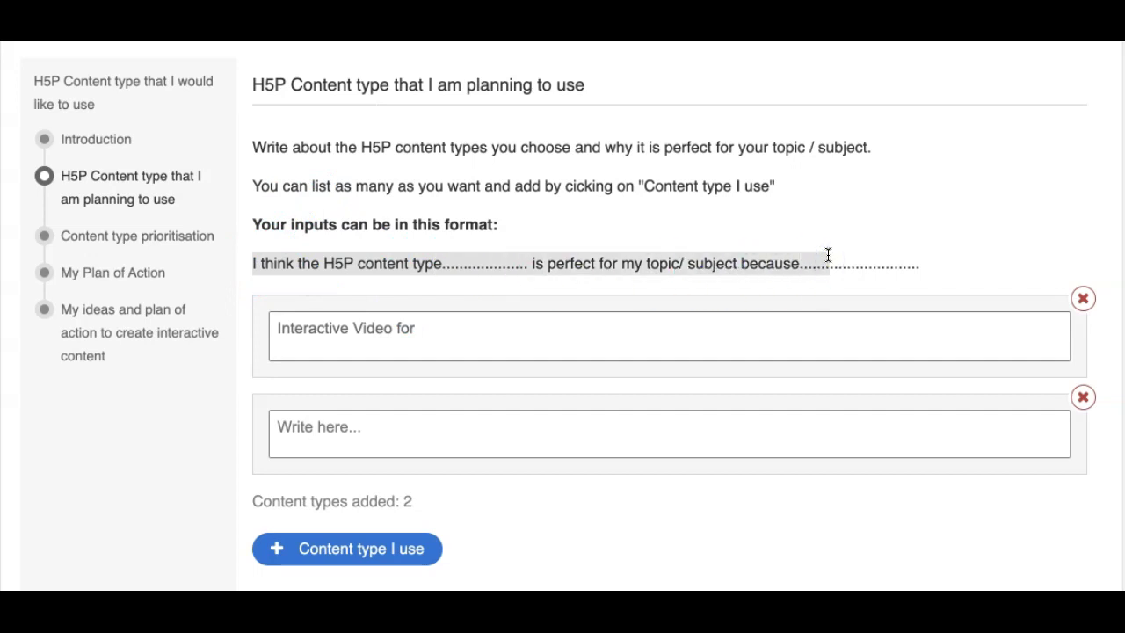
pyautogui.click(472, 421)
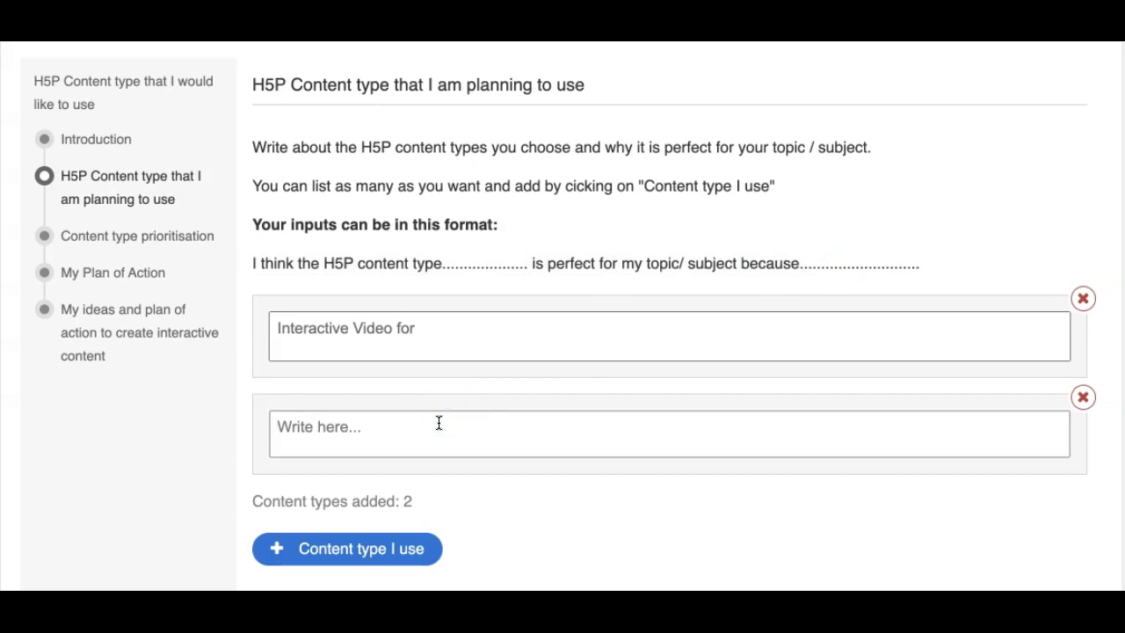
pyautogui.write('Dialog Cards')
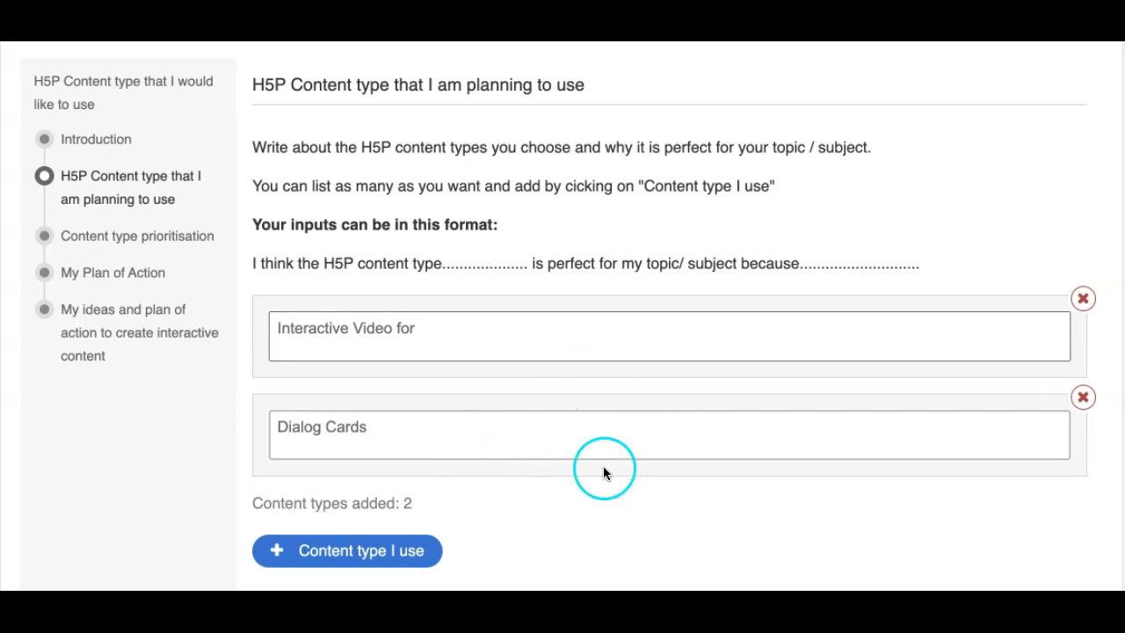
# Step: Rate Interactive Video as least important and Dialog Cards as very important, and write "I will be scheduling ....." as the plan of action
pyautogui.click(133, 237)
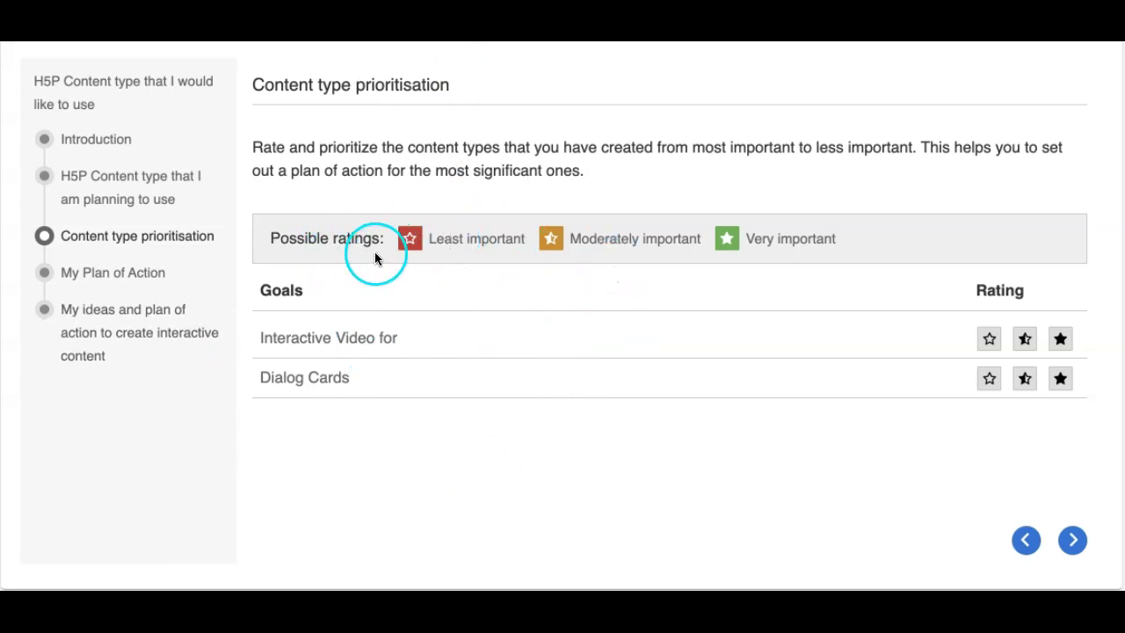
pyautogui.click(988, 341)
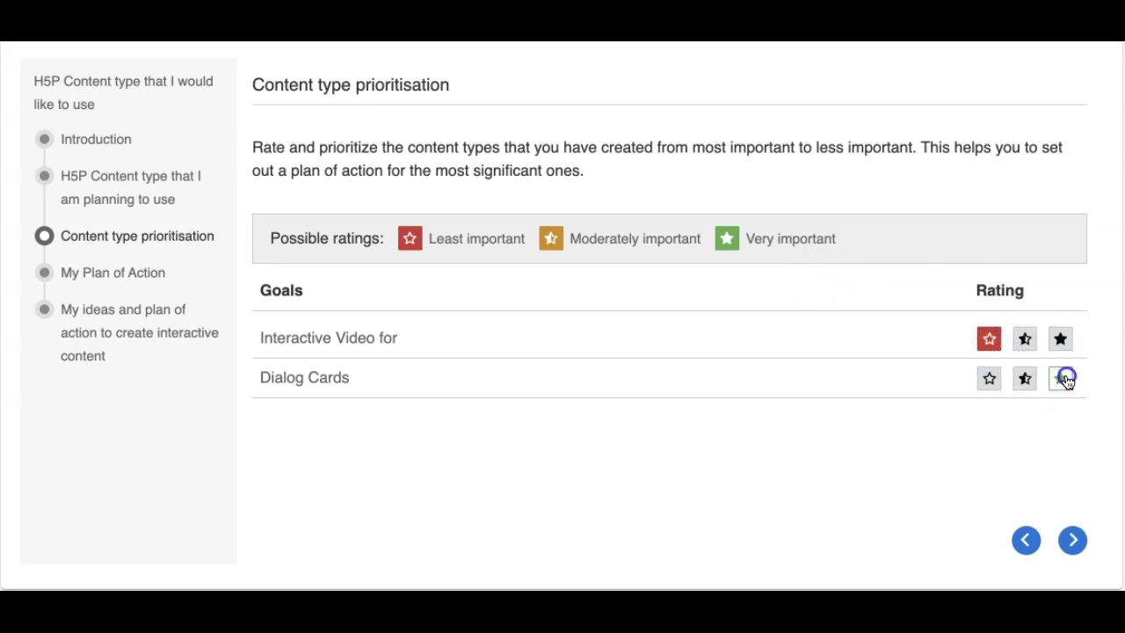
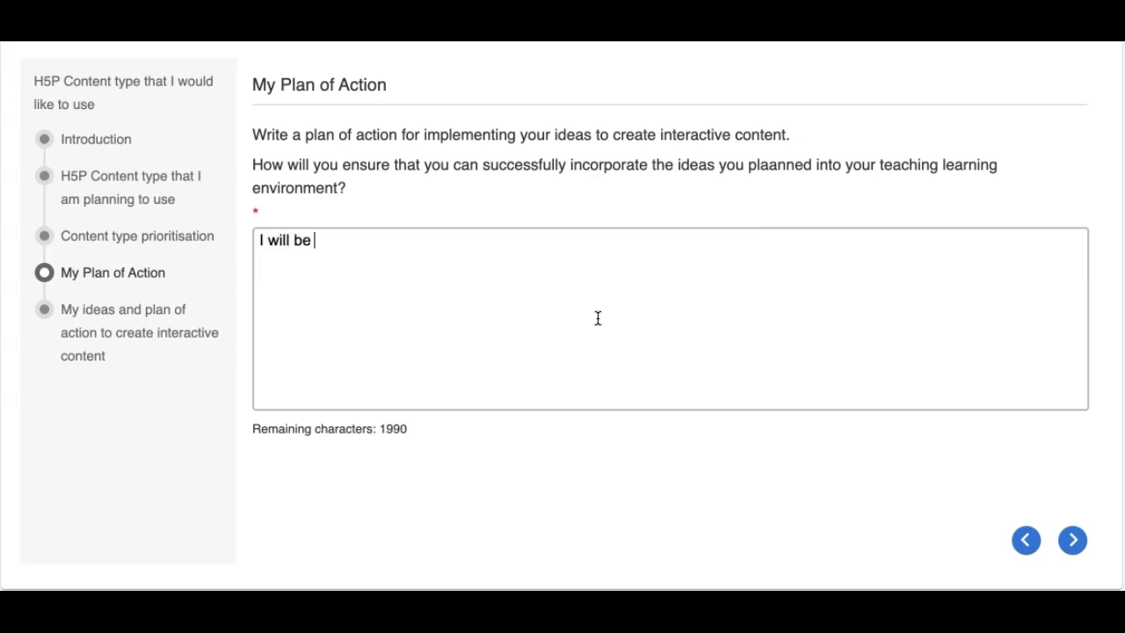
pyautogui.write('scheduling .....')
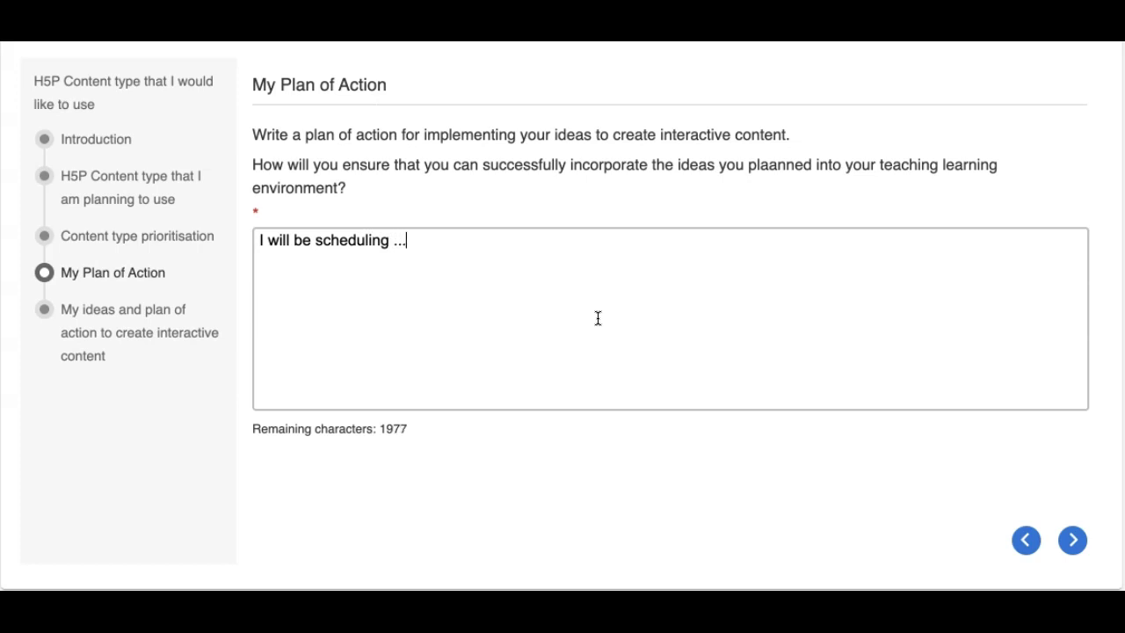
# Step: Check whether the document can be created on the export page, and return to the Introduction page
pyautogui.click(132, 339)
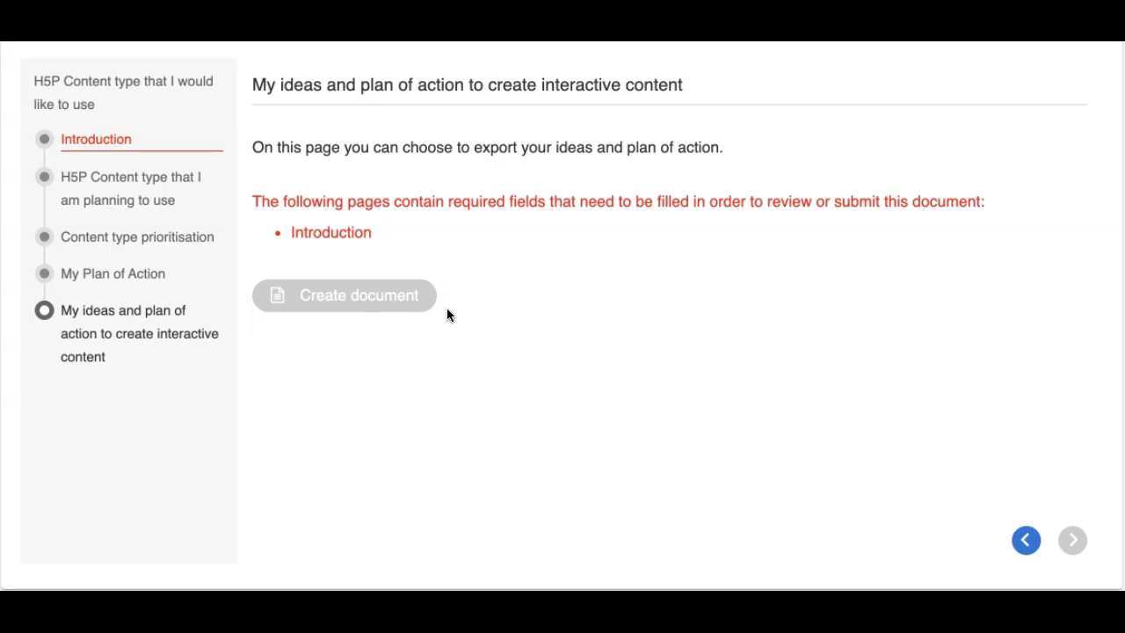
pyautogui.click(104, 140)
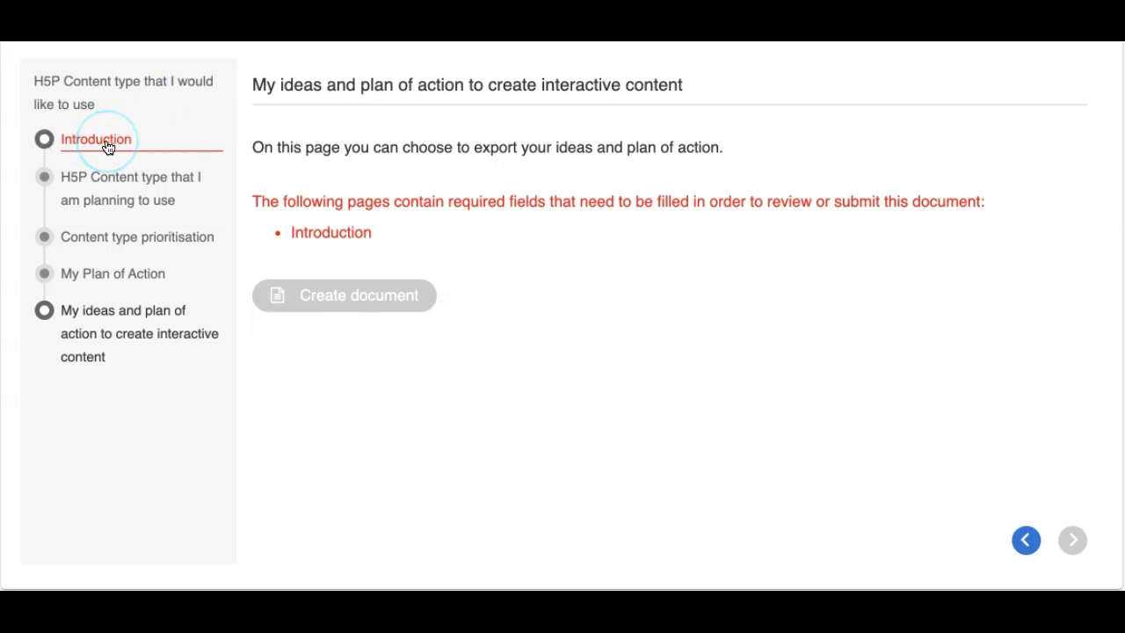
# Step: Fill in the Introduction page with the person's name, "Education Technology" as the subject and "H5P Content types" as the topic
pyautogui.click(398, 251)
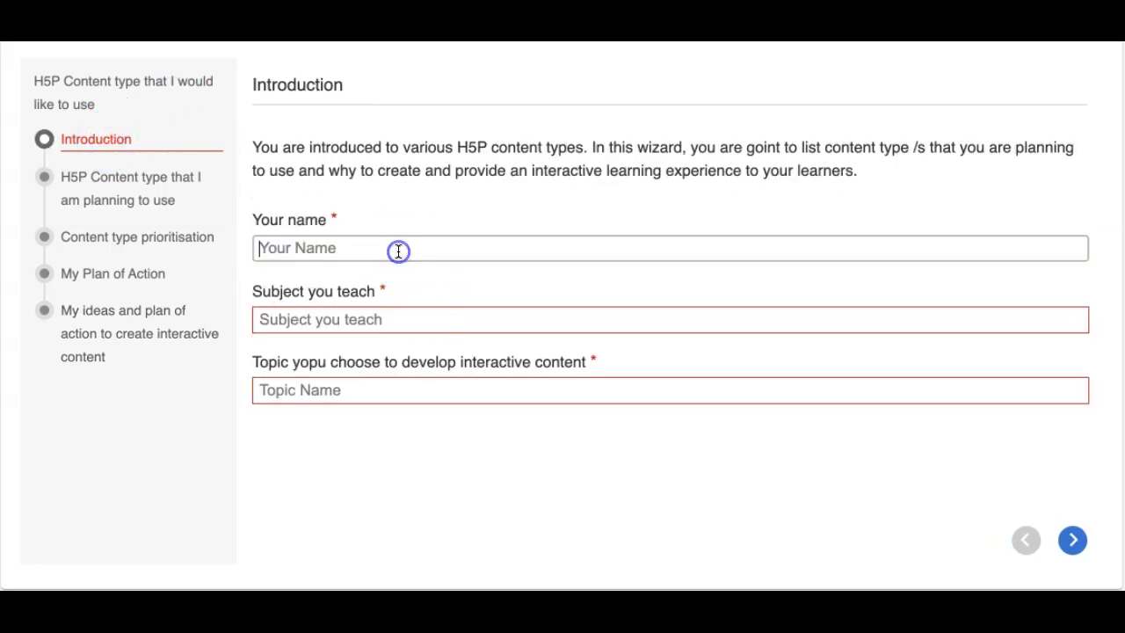
pyautogui.write('Sushumna')
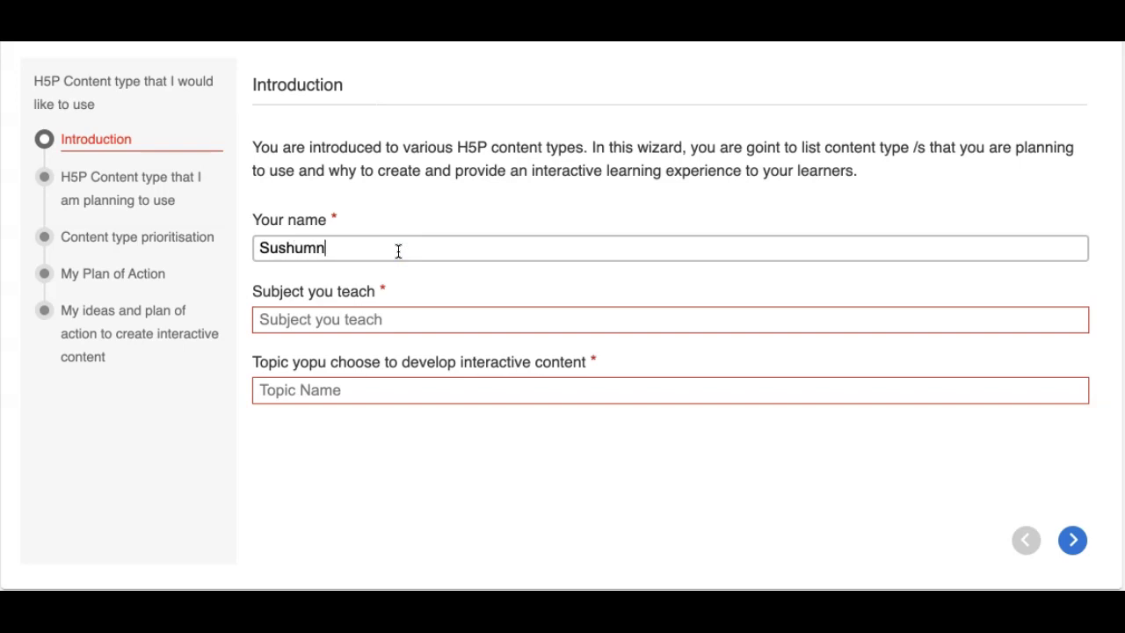
pyautogui.click(390, 313)
pyautogui.write('E')
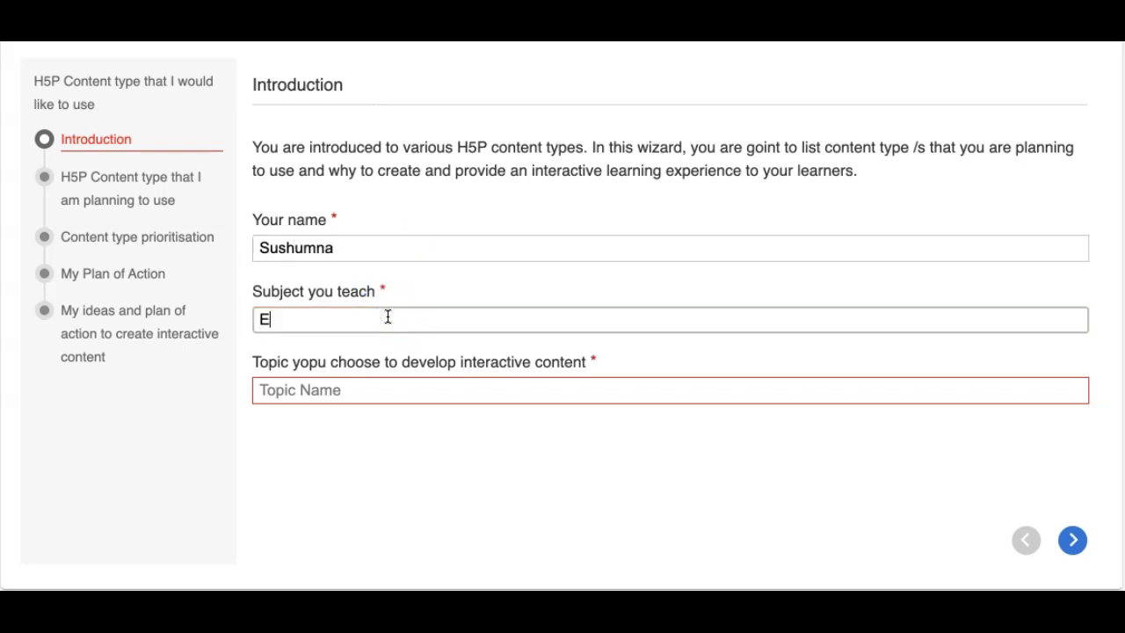
pyautogui.write('ducation Technology')
pyautogui.click(378, 392)
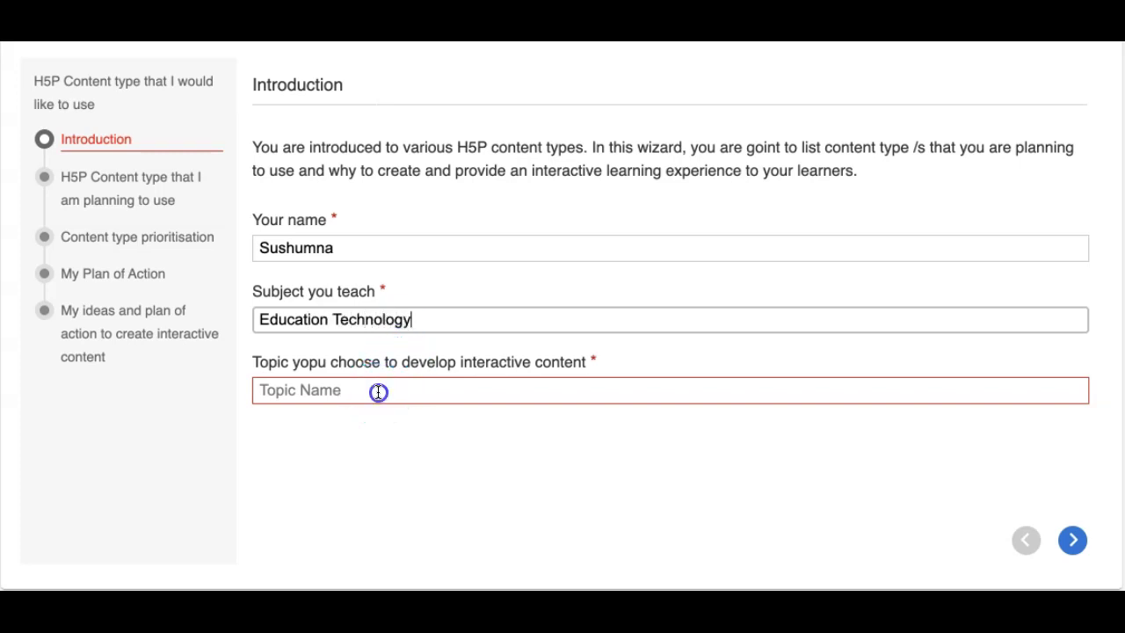
pyautogui.write('H5P Content types')
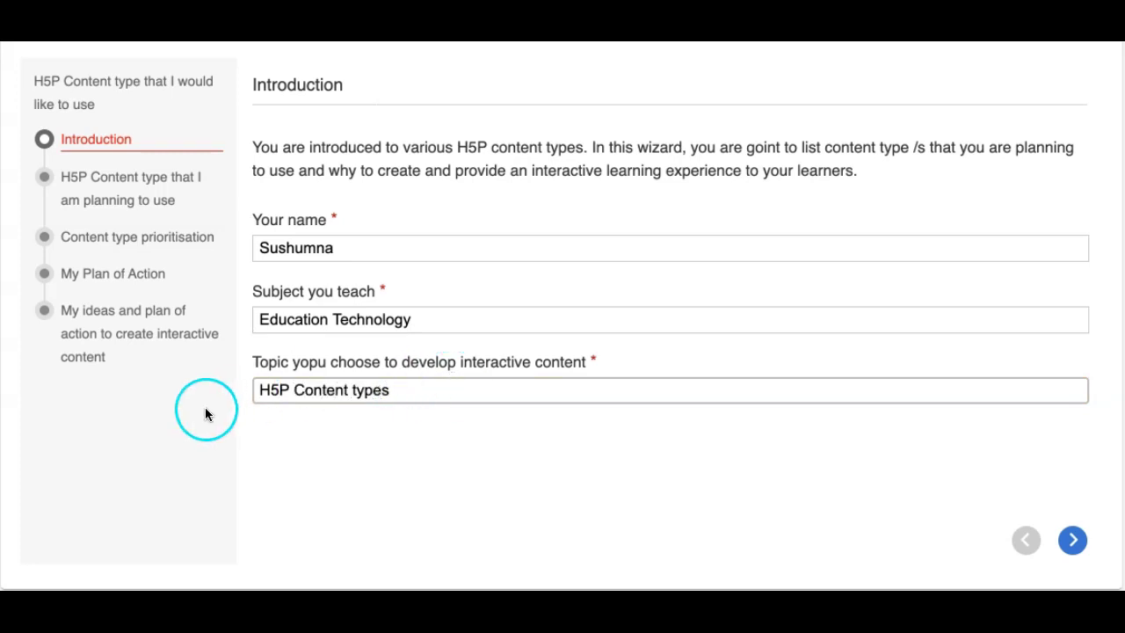
# Step: Create the document from the "My ideas and plan of action" page, and check the file format its export offers without saving the file
pyautogui.click(176, 335)
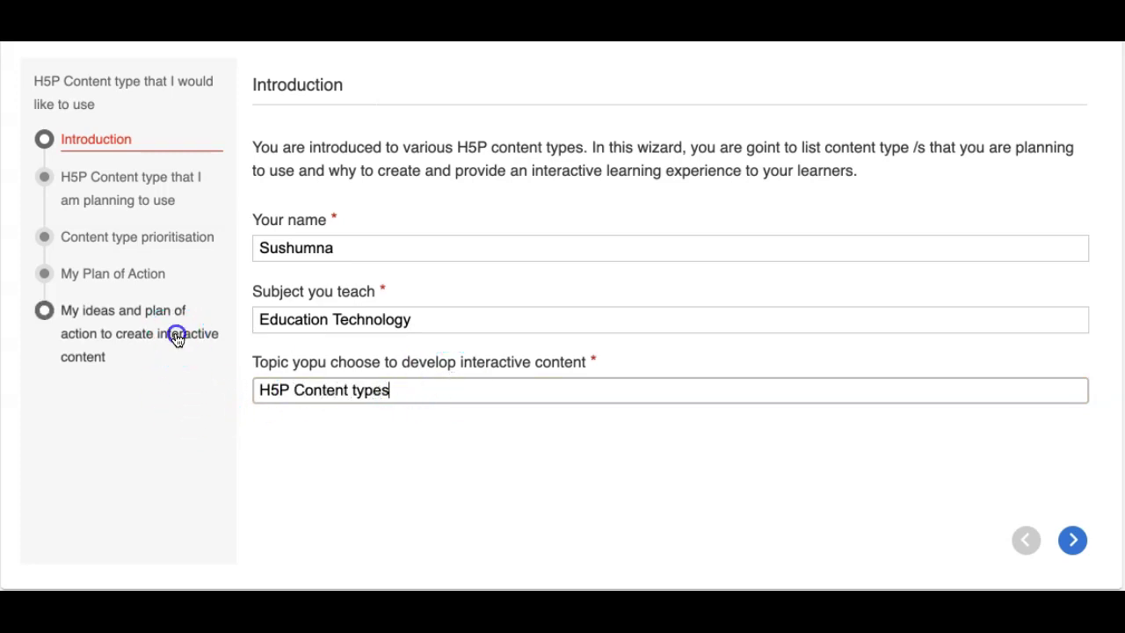
pyautogui.click(379, 219)
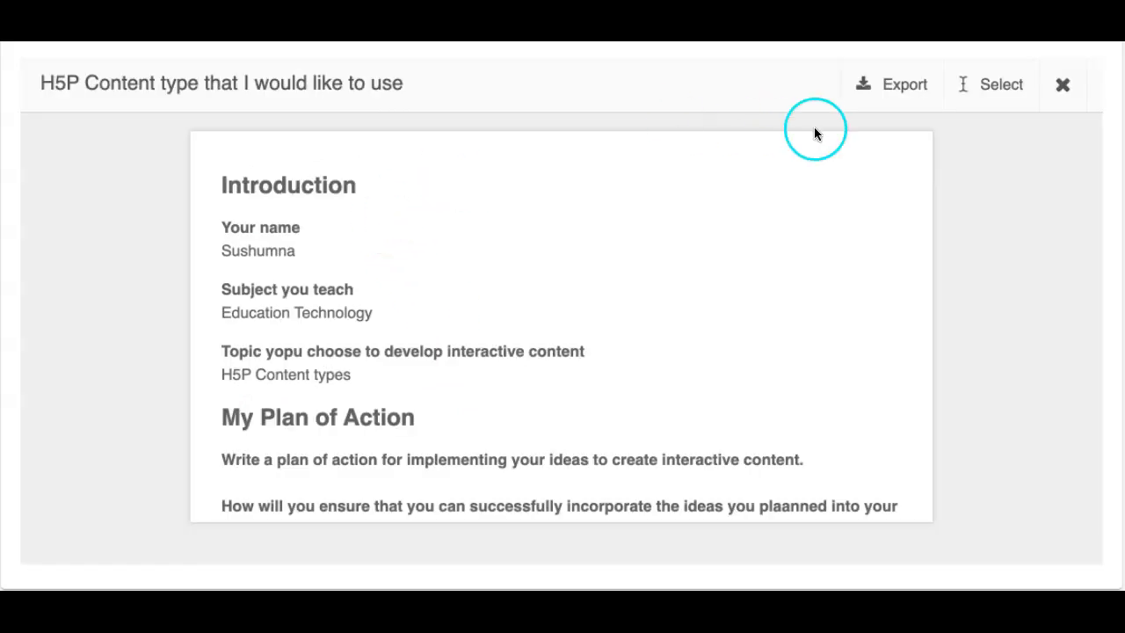
pyautogui.click(866, 93)
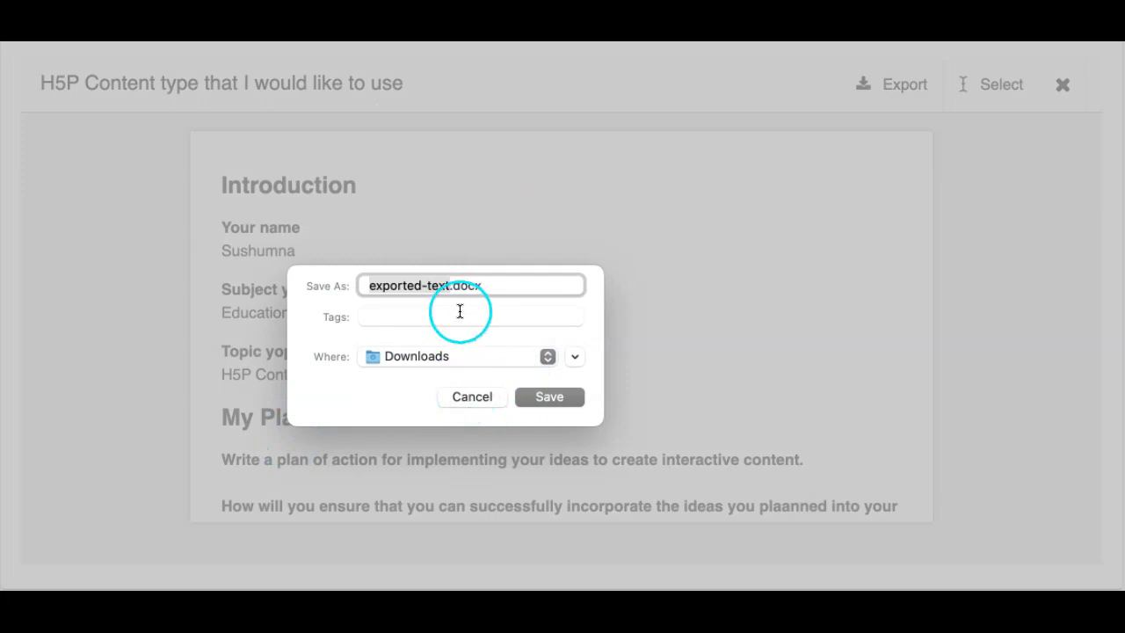
pyautogui.moveTo(454, 287); pyautogui.dragTo(487, 284)
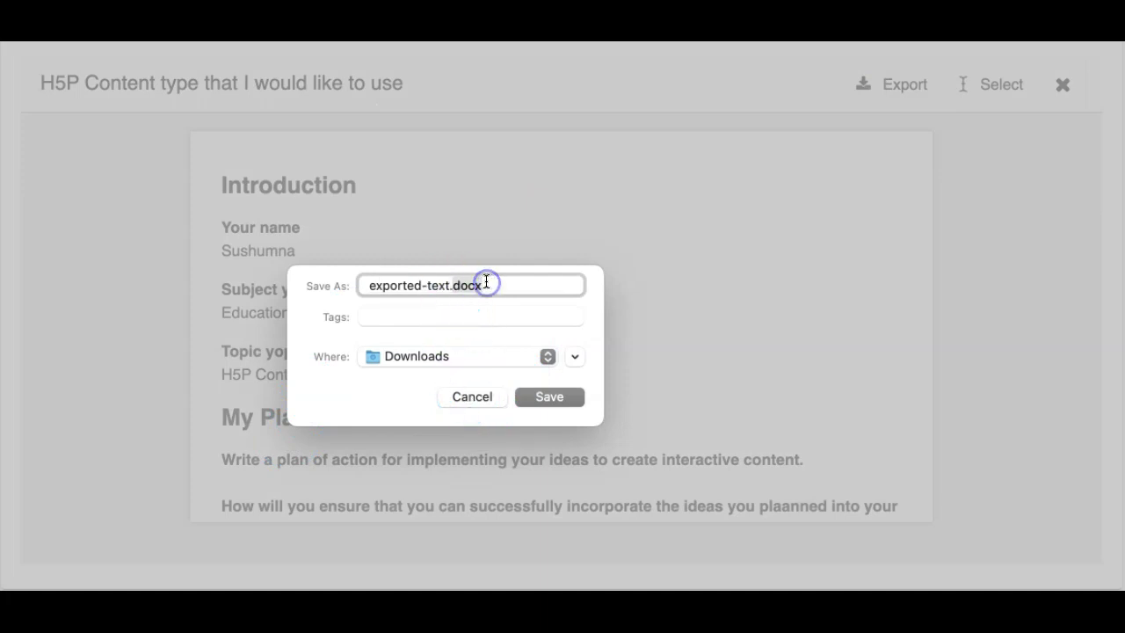
pyautogui.click(489, 400)
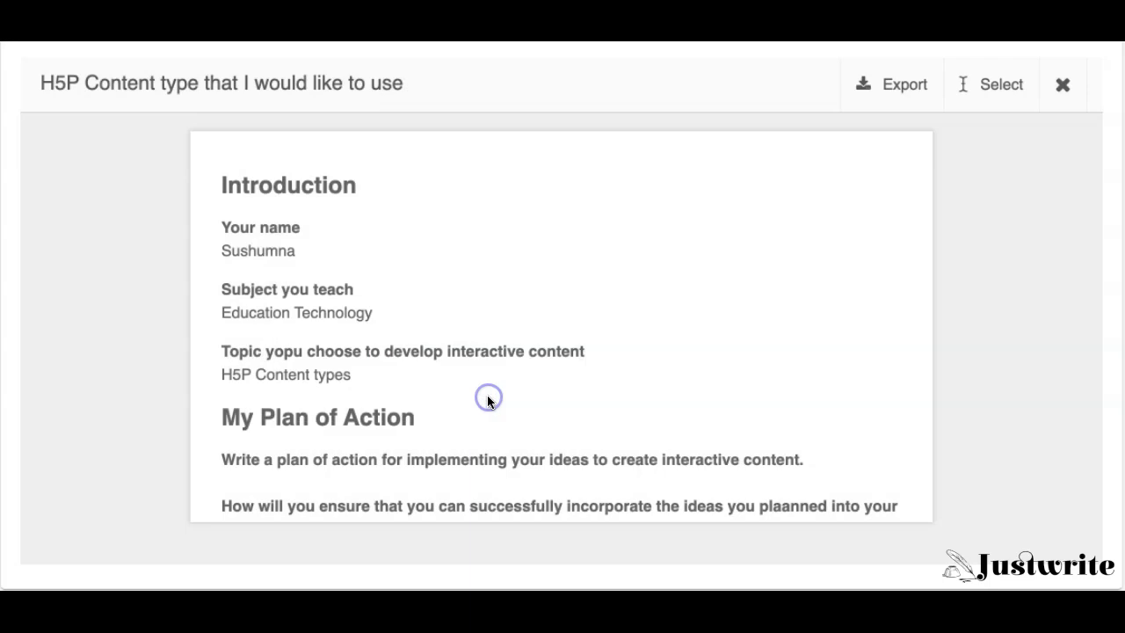